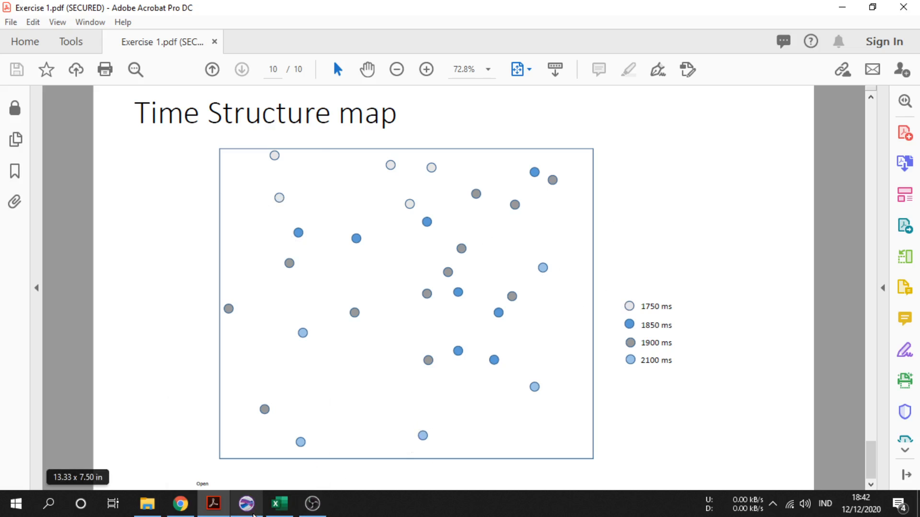
{"action": "left_click", "coordinate": [247, 501]}
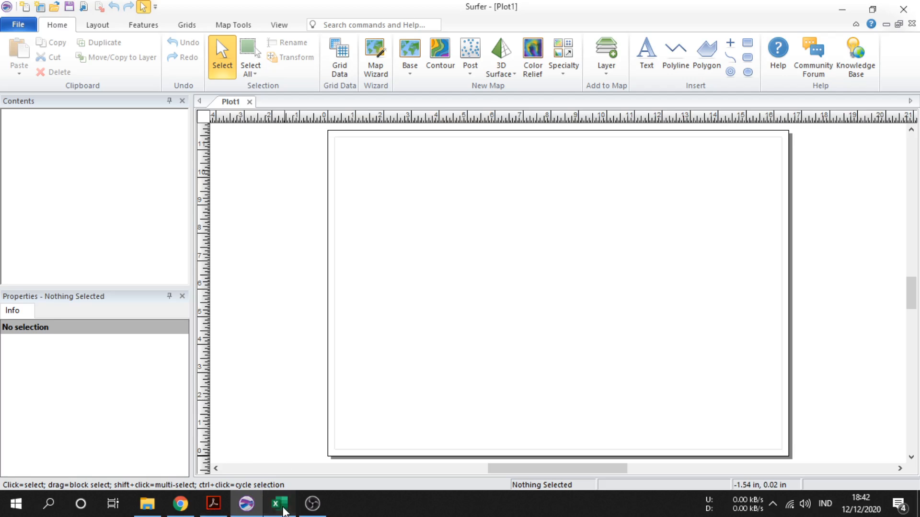
{"action": "left_click", "coordinate": [280, 504]}
{"action": "left_click", "coordinate": [659, 208]}
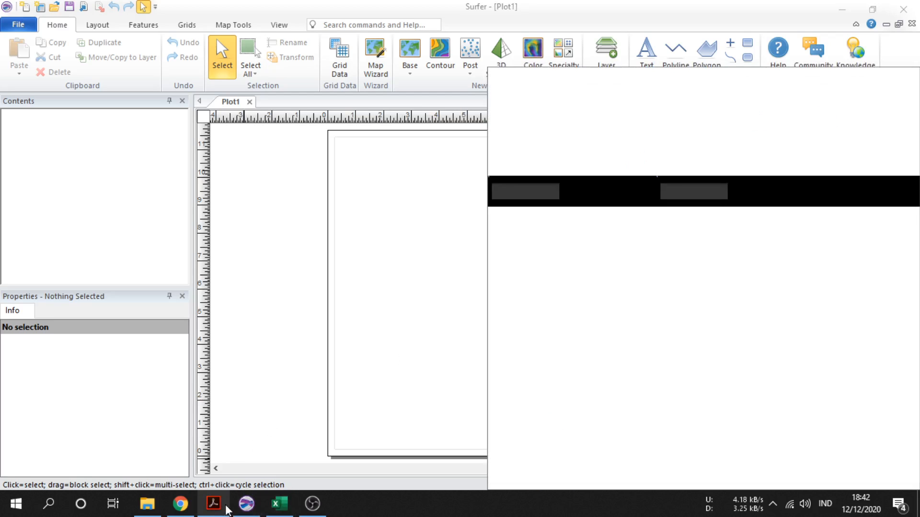
{"action": "left_click", "coordinate": [222, 508]}
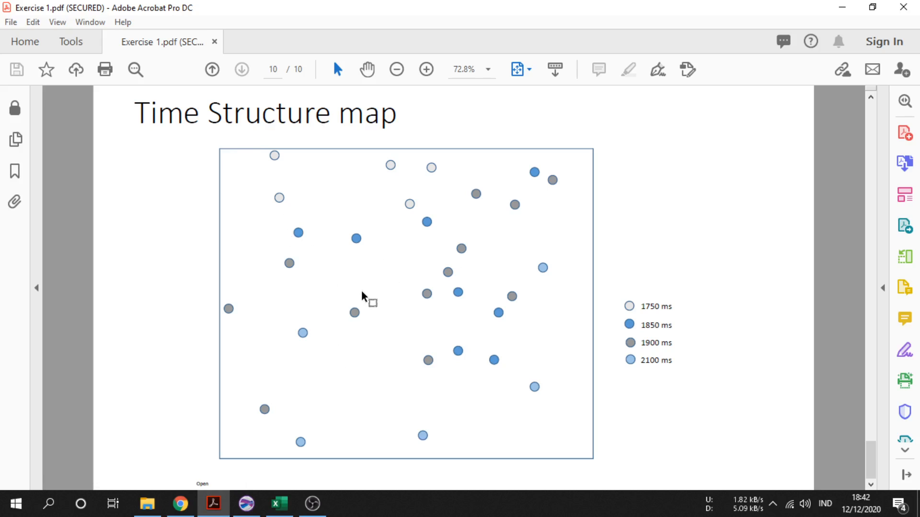
Capture a screen snip of the Time Structure map frame in the PDF
{"action": "key", "text": "super+shift+s"}
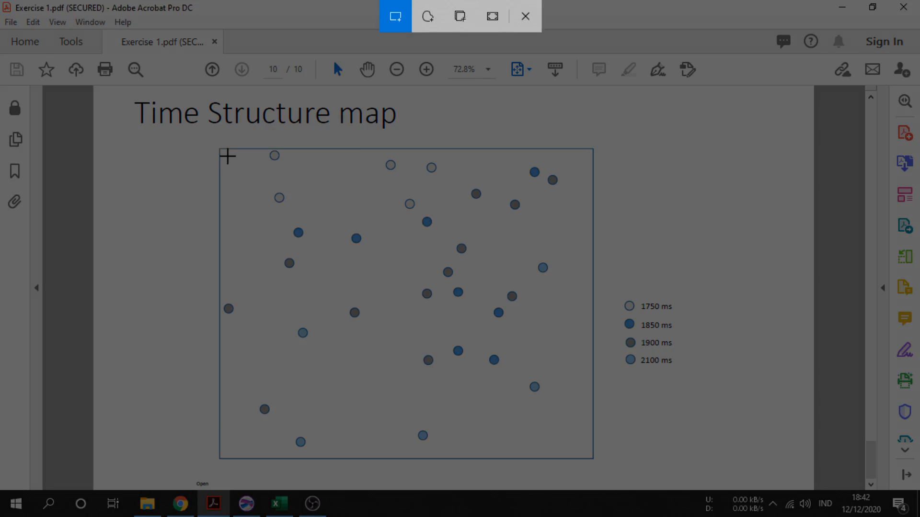
{"action": "mouse_move", "coordinate": [217, 147]}
{"action": "left_mouse_down"}
{"action": "mouse_move", "coordinate": [460, 351]}
{"action": "mouse_move", "coordinate": [579, 433]}
{"action": "mouse_move", "coordinate": [594, 460]}
{"action": "left_mouse_up"}
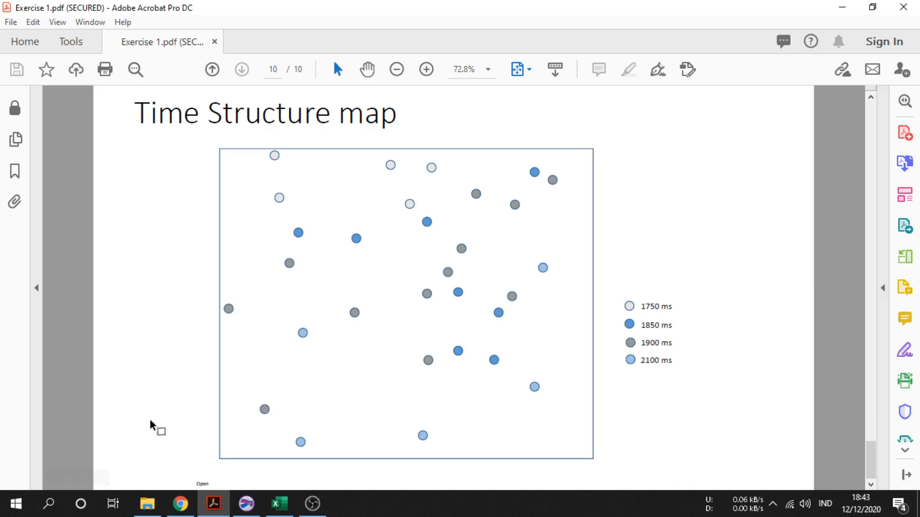
Paste the captured map image into the Surfer plot, then reposition and enlarge it to about 9.9 × 8.2 in
{"action": "left_click", "coordinate": [311, 512]}
{"action": "left_click", "coordinate": [310, 511]}
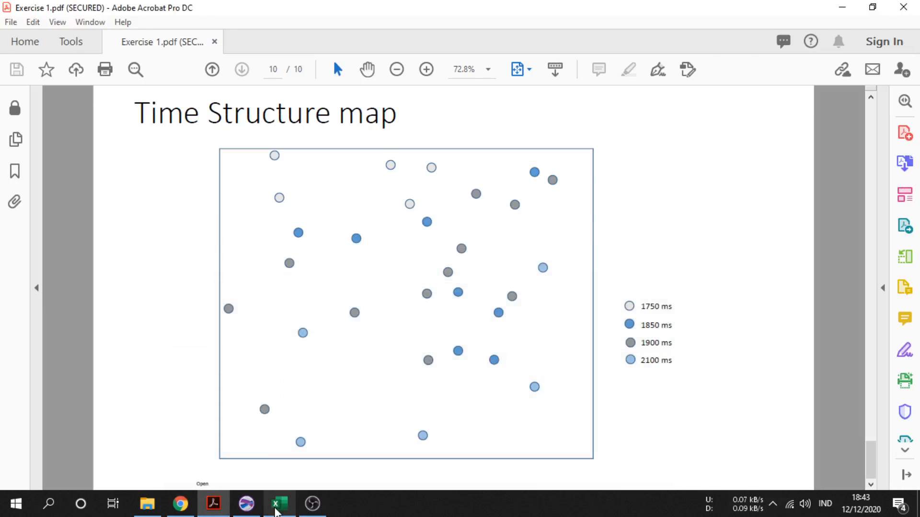
{"action": "left_click", "coordinate": [246, 503]}
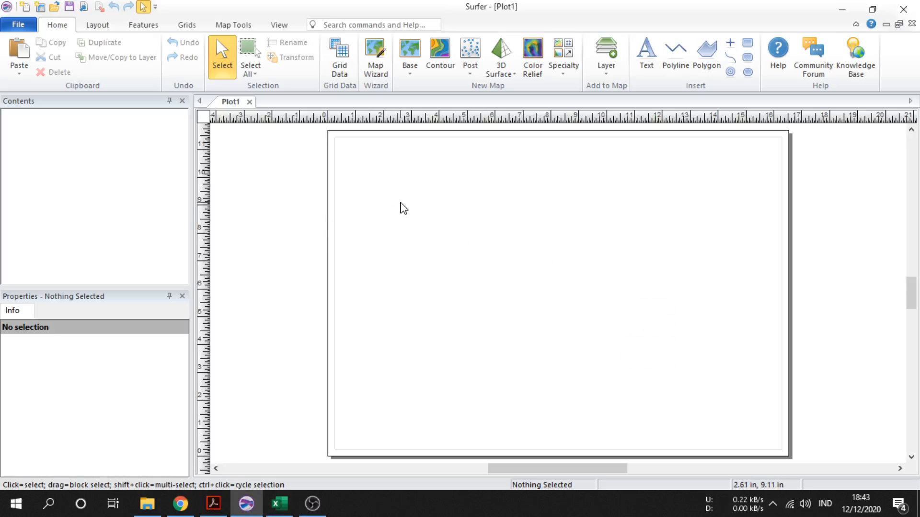
{"action": "key", "text": "ctrl+v"}
{"action": "left_click_drag", "start_coordinate": [525, 273], "coordinate": [431, 211]}
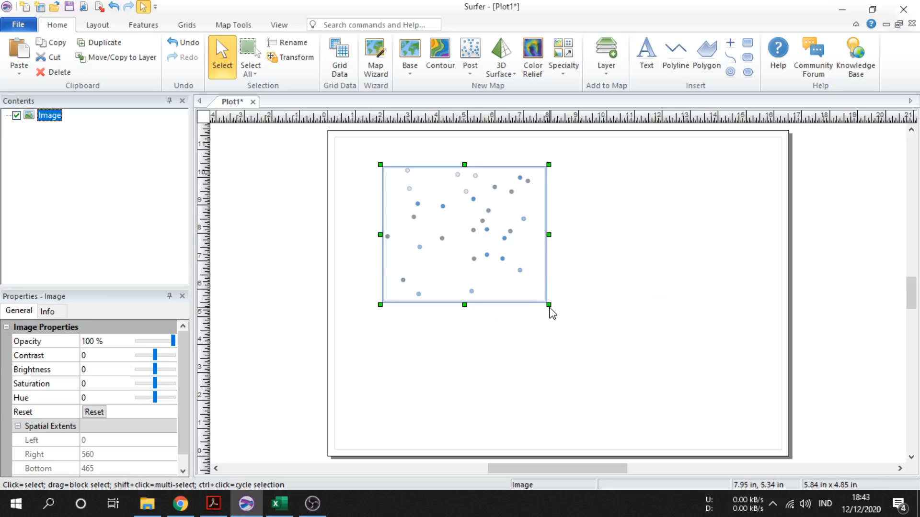
{"action": "left_click_drag", "start_coordinate": [571, 319], "coordinate": [682, 398]}
{"action": "left_click", "coordinate": [713, 330]}
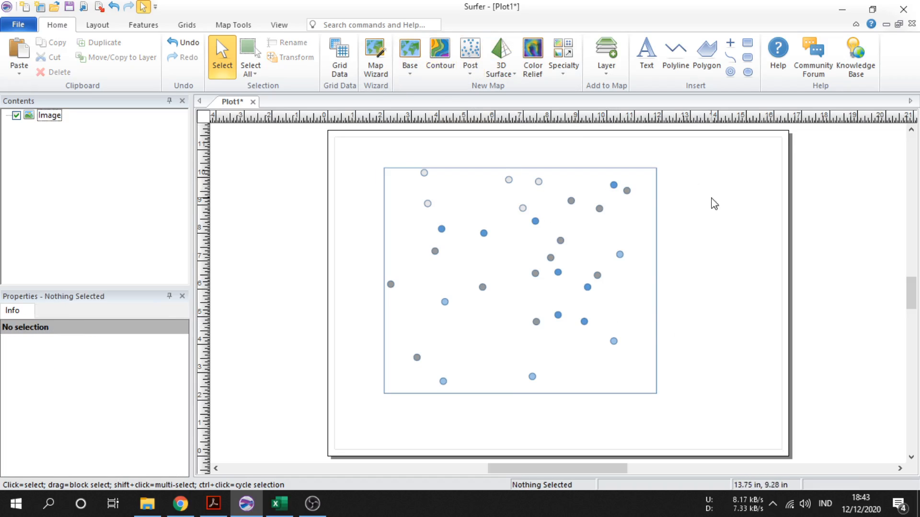
{"action": "left_click_drag", "start_coordinate": [534, 221], "coordinate": [540, 222]}
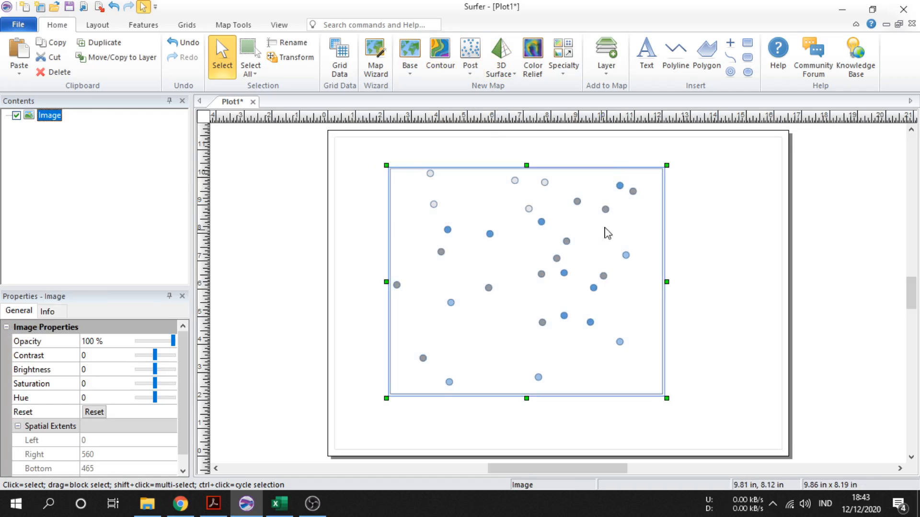
Create a contour map from the Contours-fhd.grd grid in the Kuliah > Semester 6 > ADG 2 folder
{"action": "left_click", "coordinate": [402, 155]}
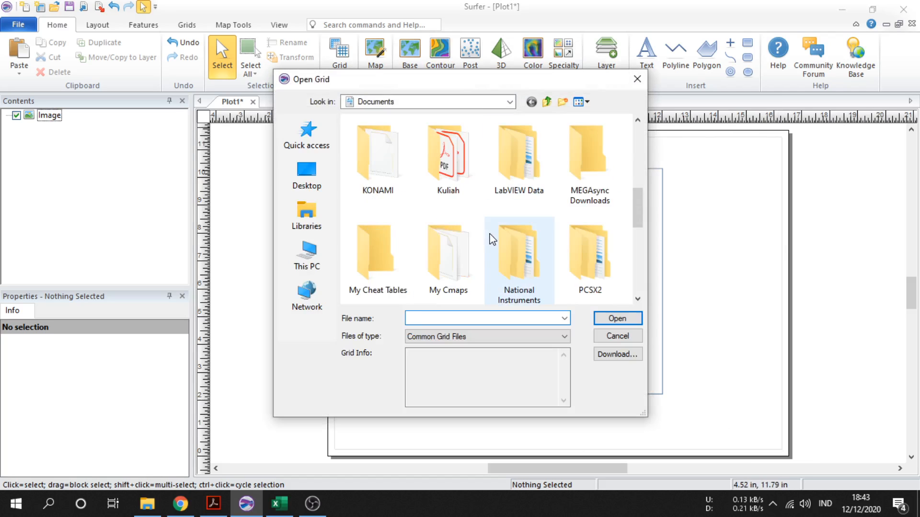
{"action": "double_click", "coordinate": [449, 175]}
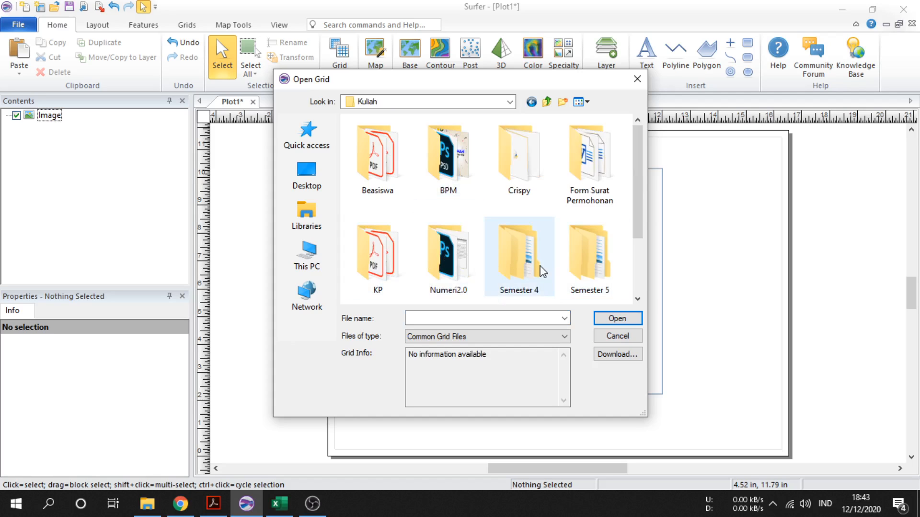
{"action": "scroll", "coordinate": [542, 272], "scroll_direction": "down", "scroll_amount": 2}
{"action": "double_click", "coordinate": [397, 264]}
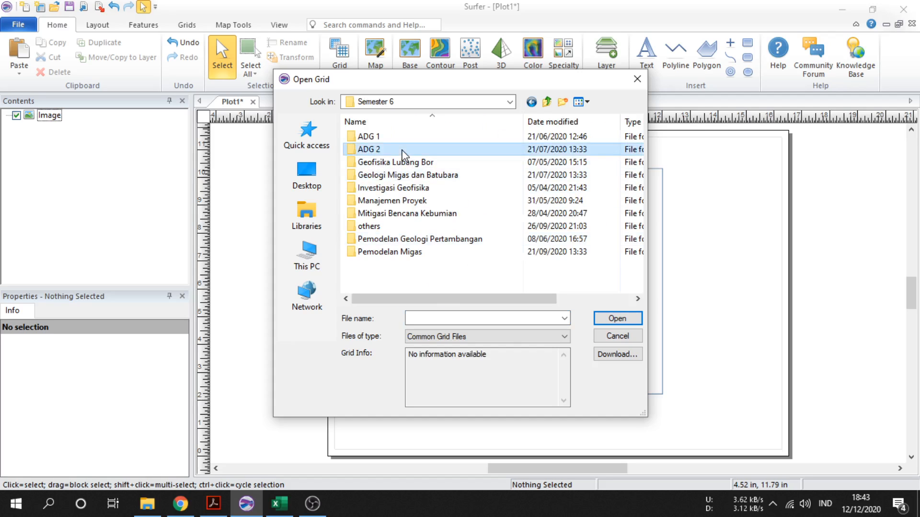
{"action": "double_click", "coordinate": [401, 150]}
{"action": "double_click", "coordinate": [396, 139]}
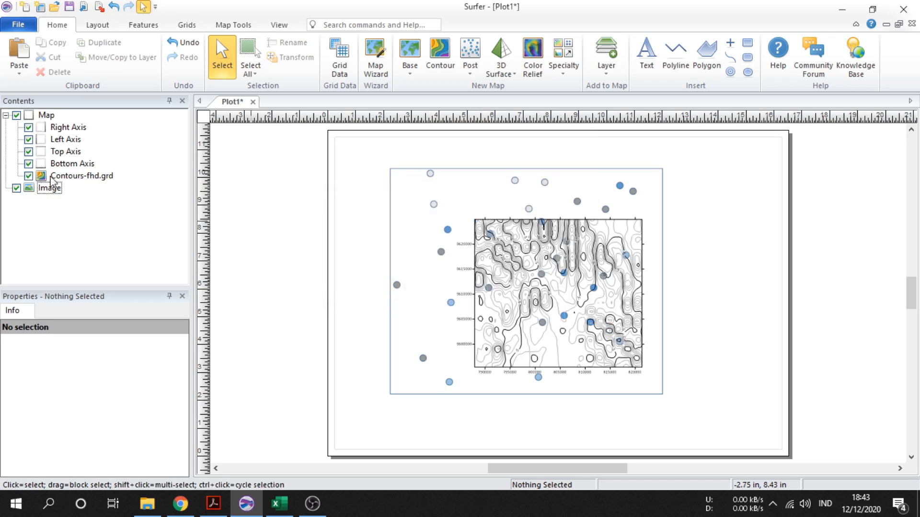
Hide the Contours-fhd.grd layer and all four map axes
{"action": "left_click", "coordinate": [28, 175]}
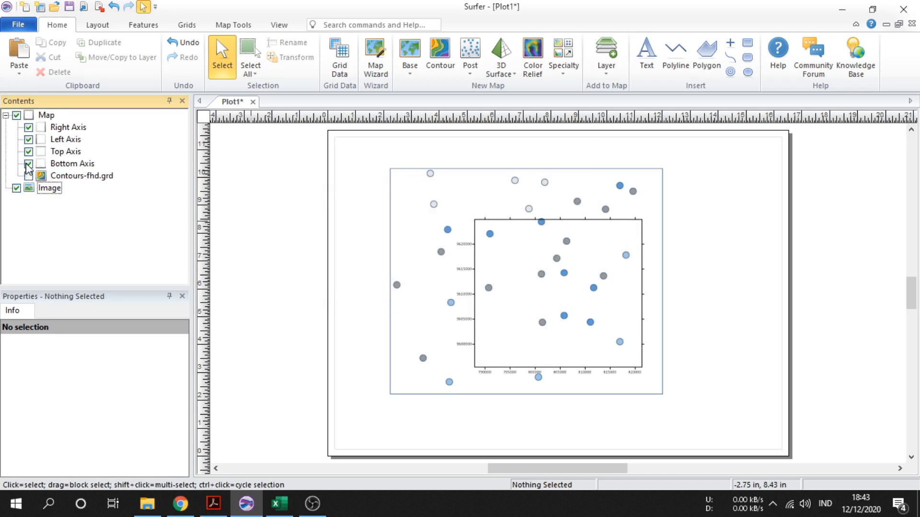
{"action": "left_click", "coordinate": [29, 163]}
{"action": "left_click", "coordinate": [28, 151]}
{"action": "left_click", "coordinate": [28, 139]}
{"action": "left_click", "coordinate": [28, 127]}
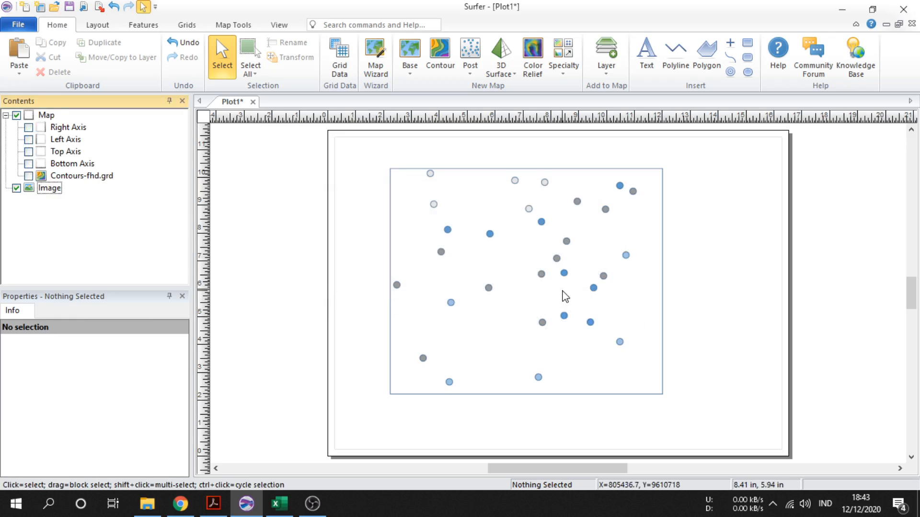
Select the map and start the Digitize tool on it
{"action": "left_click", "coordinate": [564, 294]}
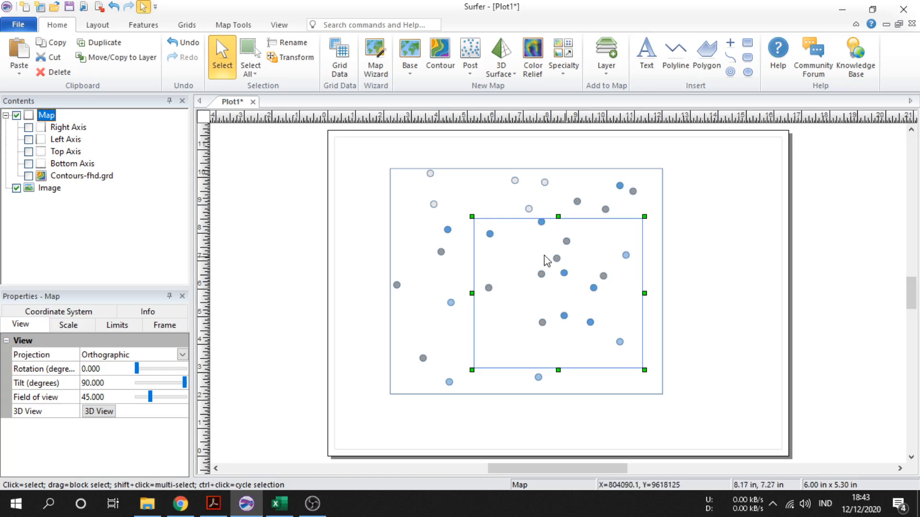
{"action": "right_click", "coordinate": [566, 289]}
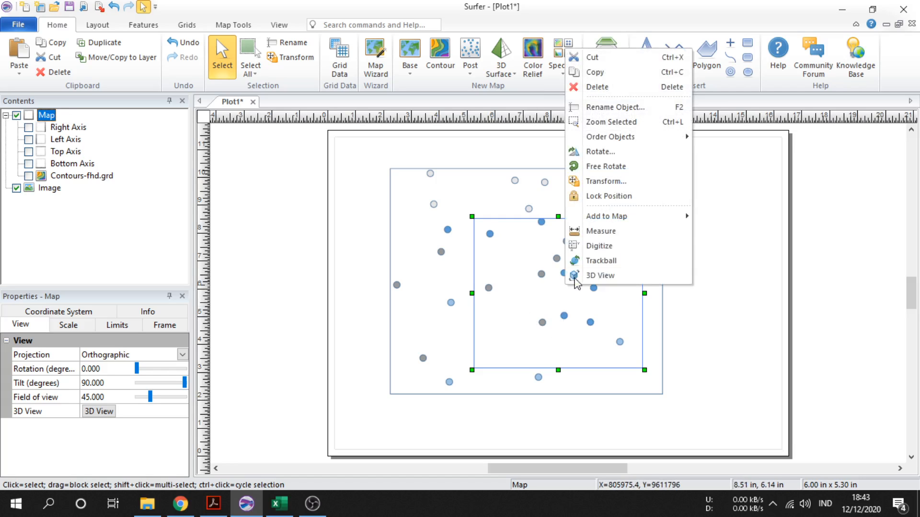
{"action": "left_click", "coordinate": [599, 245]}
{"action": "right_click", "coordinate": [598, 247]}
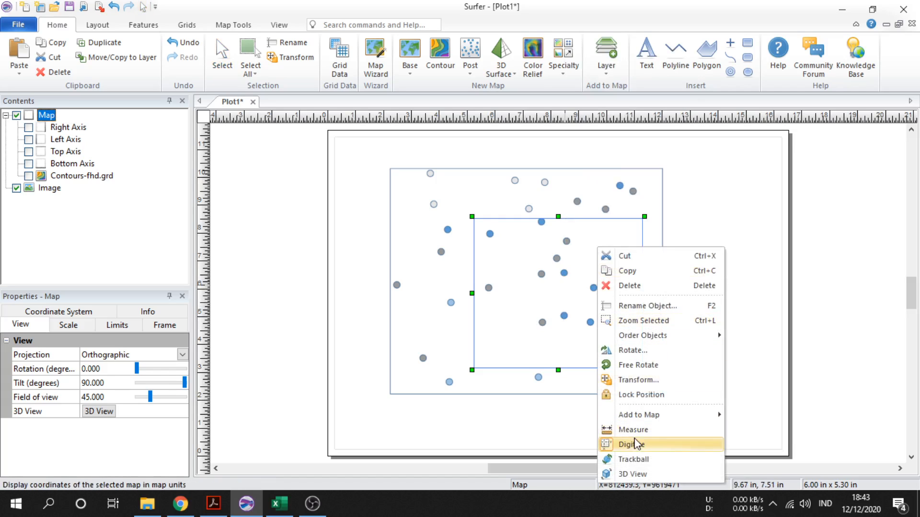
{"action": "left_click", "coordinate": [632, 445]}
{"action": "left_click", "coordinate": [217, 503]}
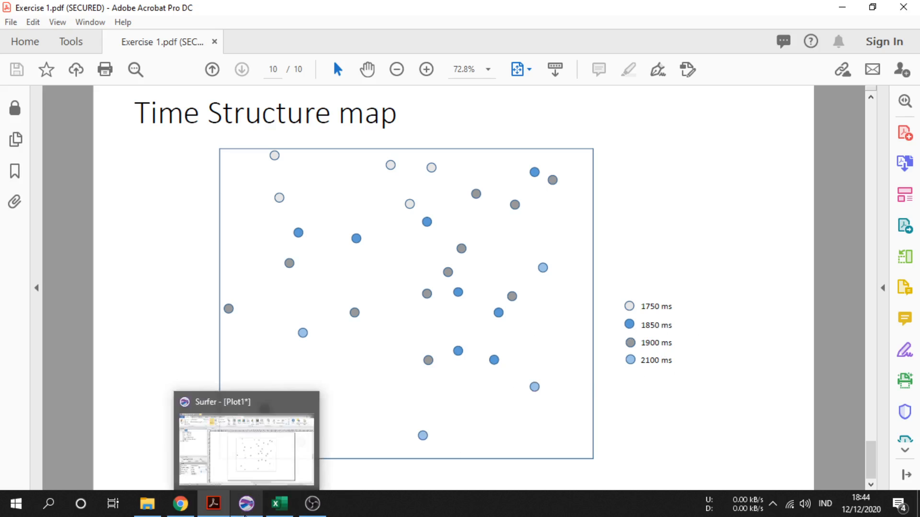
{"action": "left_click", "coordinate": [246, 504]}
{"action": "right_click", "coordinate": [554, 283]}
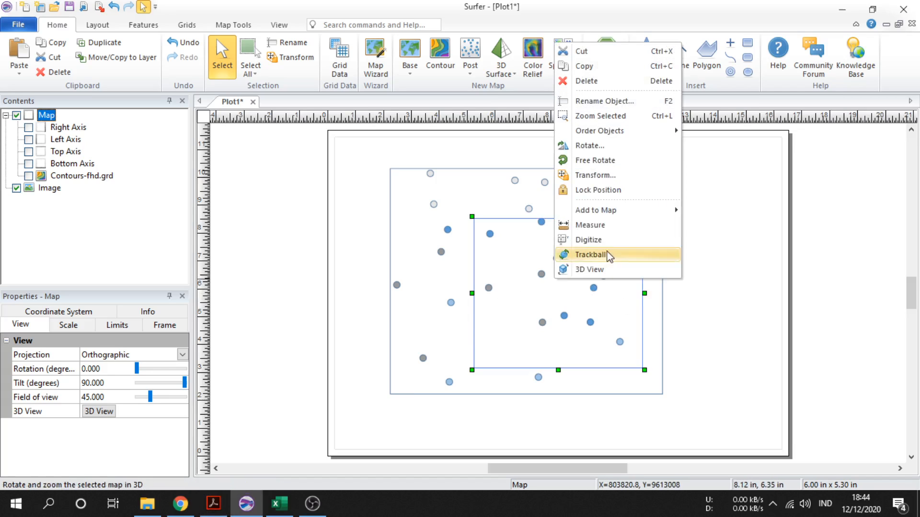
{"action": "left_click", "coordinate": [594, 240]}
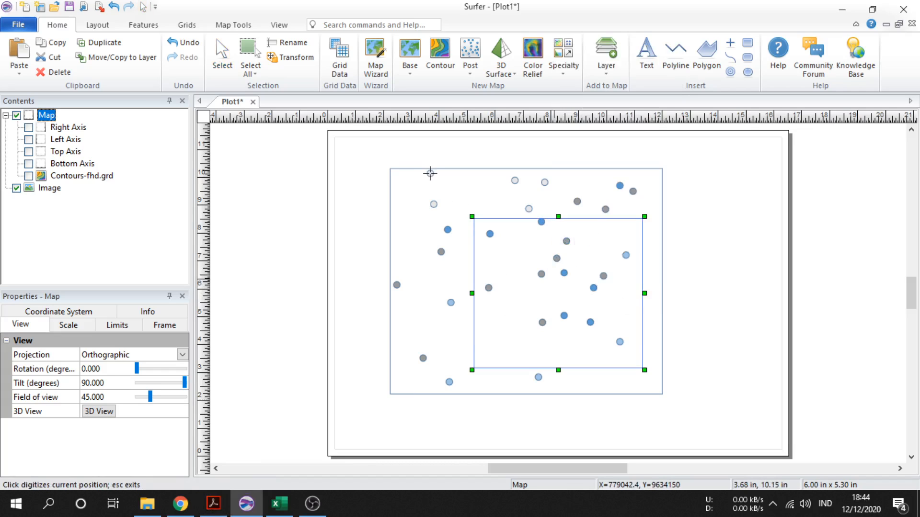
Digitize the five lightest 1750 ms points on the map image
{"action": "left_click", "coordinate": [430, 174]}
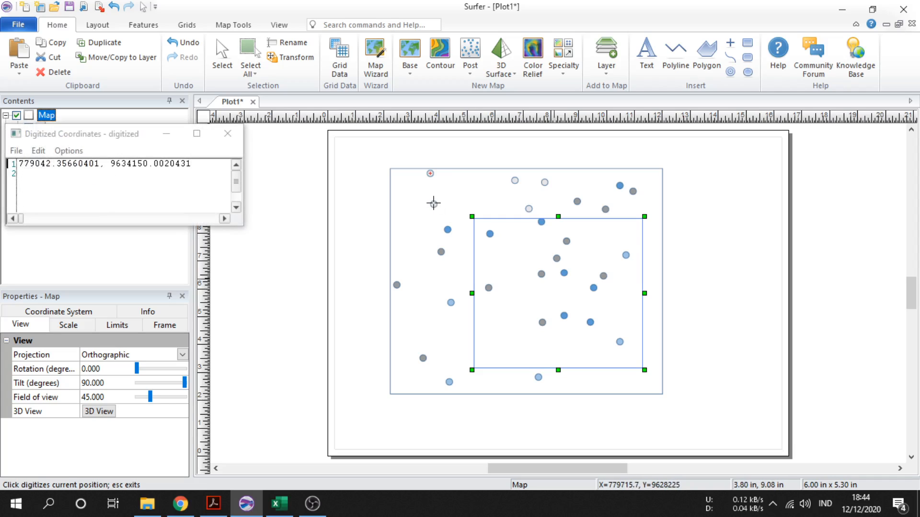
{"action": "left_click", "coordinate": [434, 204]}
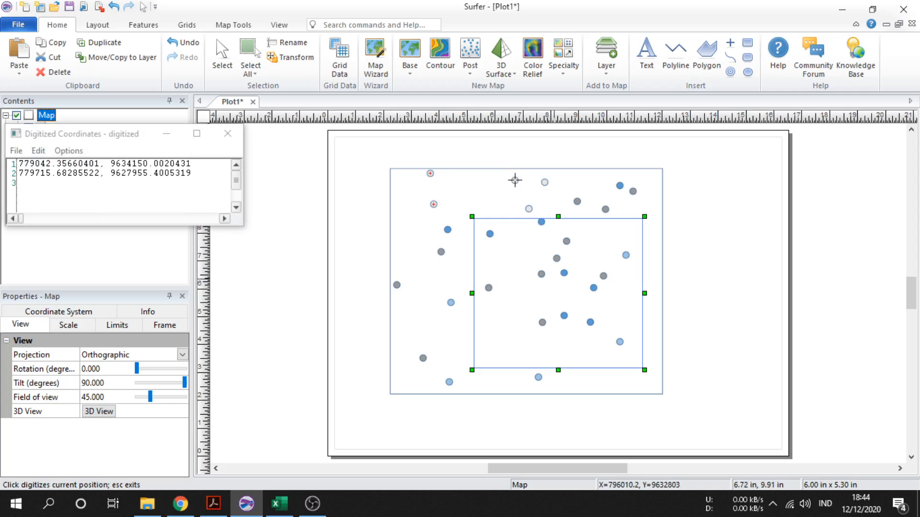
{"action": "left_click", "coordinate": [515, 181]}
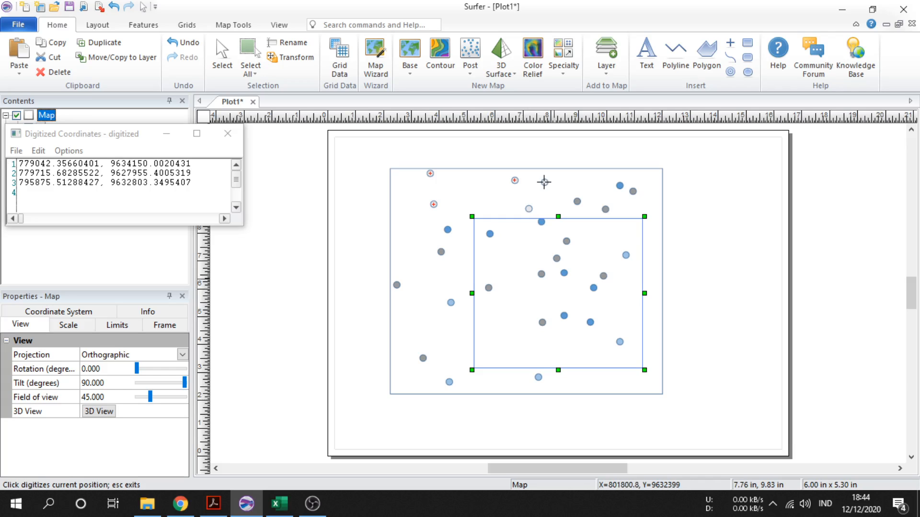
{"action": "left_click", "coordinate": [545, 182]}
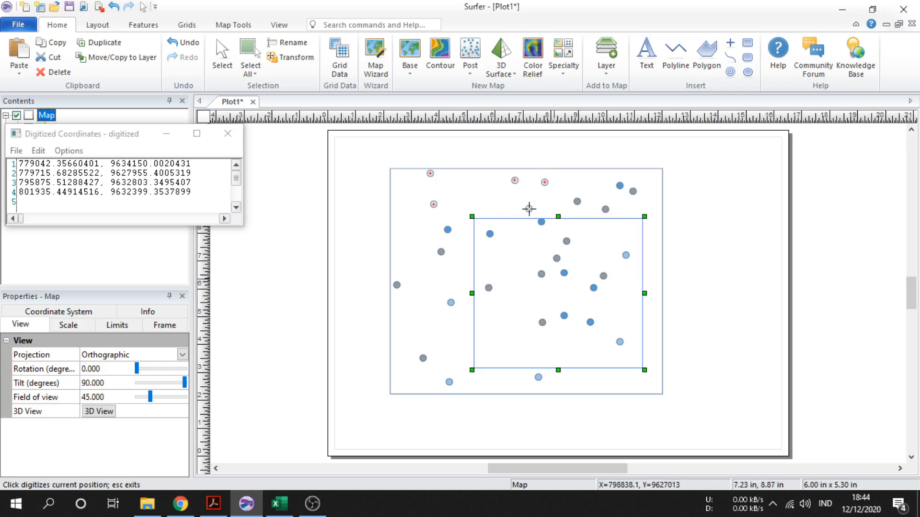
{"action": "left_click", "coordinate": [529, 209]}
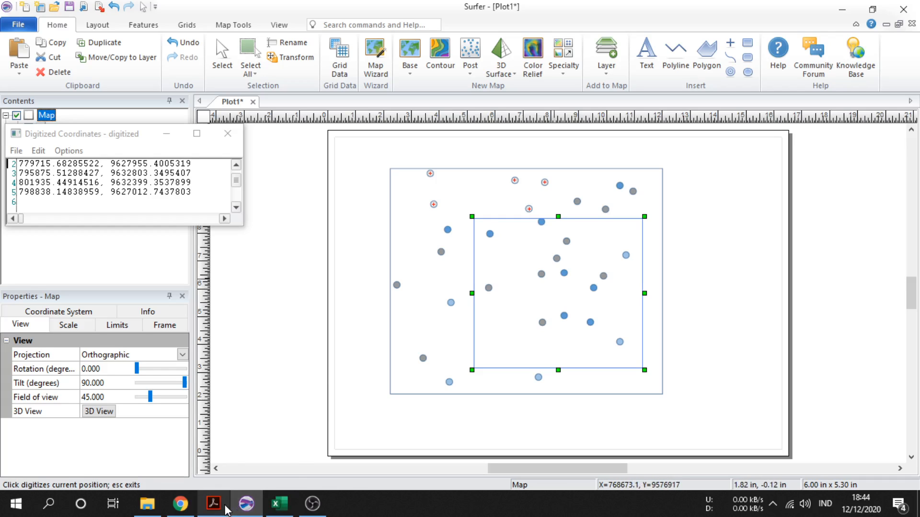
Select all the digitized coordinates in the Digitized Coordinates window
{"action": "mouse_move", "coordinate": [225, 509]}
{"action": "mouse_move", "coordinate": [254, 476]}
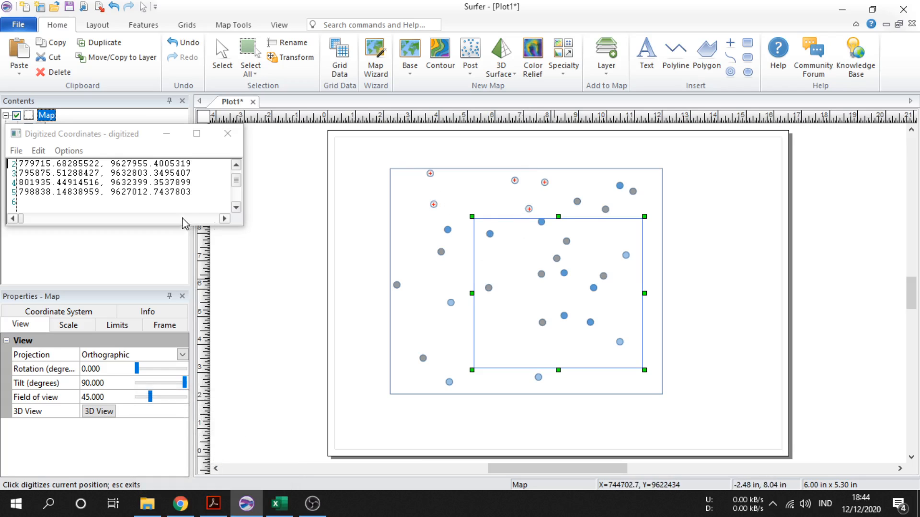
{"action": "left_click_drag", "start_coordinate": [193, 194], "coordinate": [3, 147]}
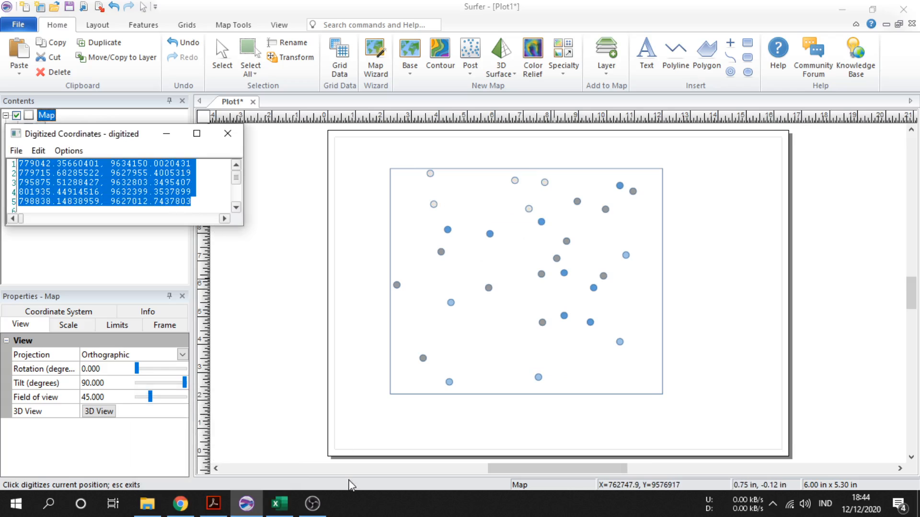
Switch to Excel, maximize it, and paste the coordinates starting at cell A2
{"action": "left_click", "coordinate": [278, 504]}
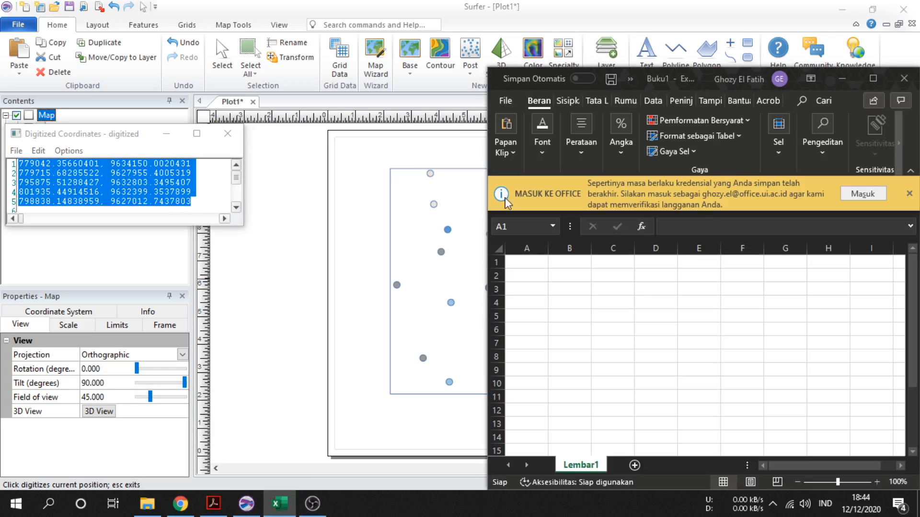
{"action": "left_click", "coordinate": [873, 78]}
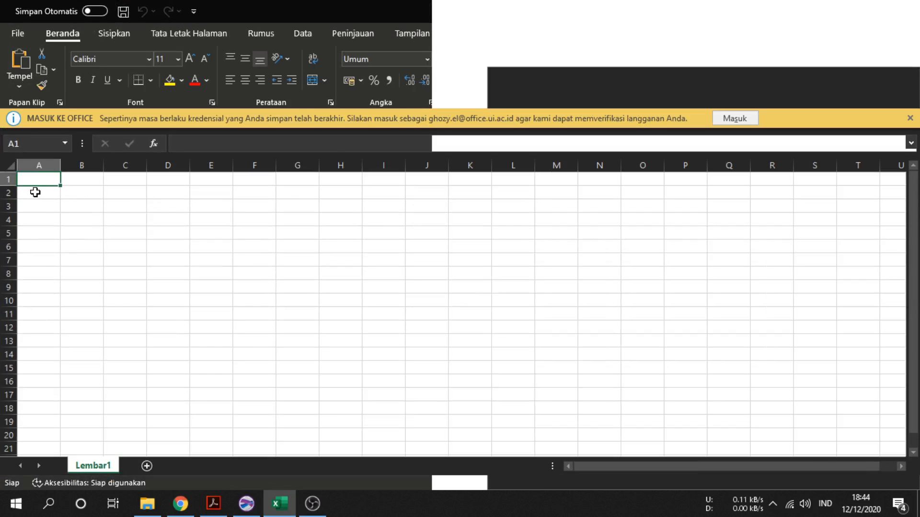
{"action": "left_click", "coordinate": [43, 193]}
{"action": "right_click", "coordinate": [42, 197]}
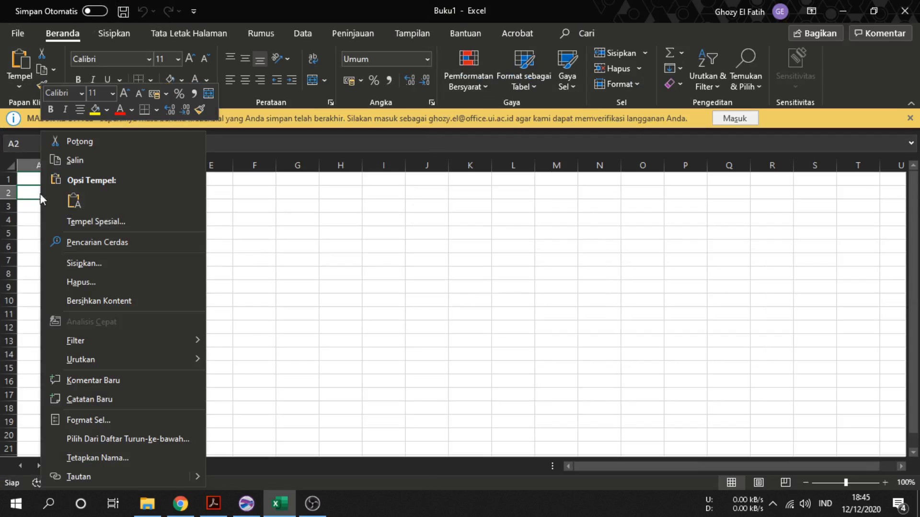
{"action": "left_click", "coordinate": [74, 200]}
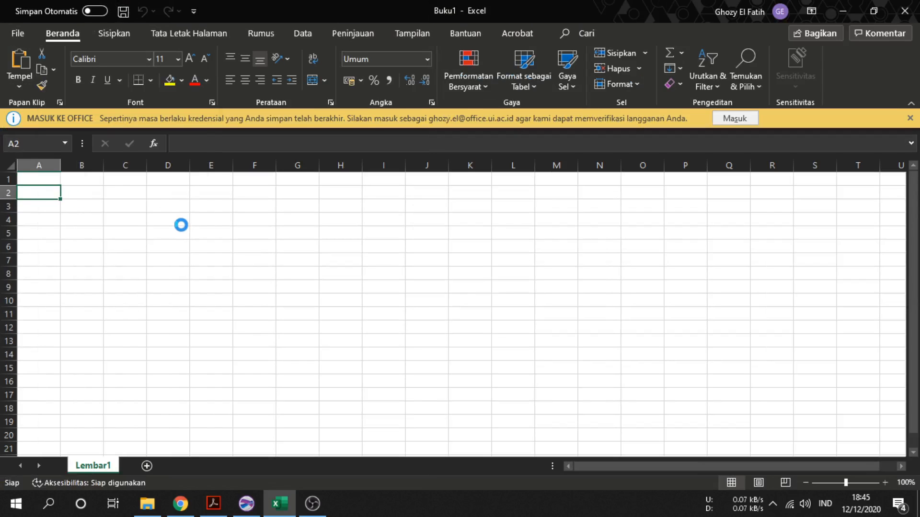
Split the pasted coordinates into separate X and Y columns with Text to Columns, using comma as the delimiter
{"action": "left_click", "coordinate": [303, 34]}
{"action": "left_click", "coordinate": [516, 72]}
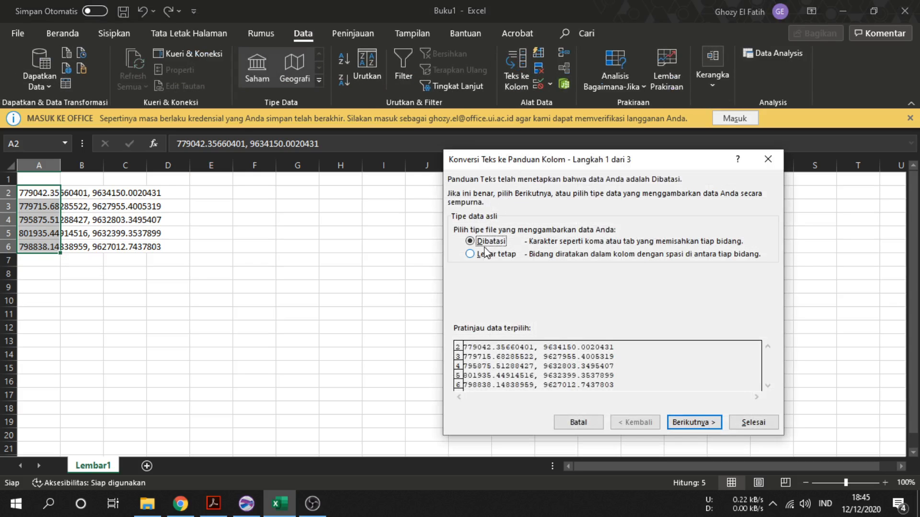
{"action": "left_click", "coordinate": [680, 422]}
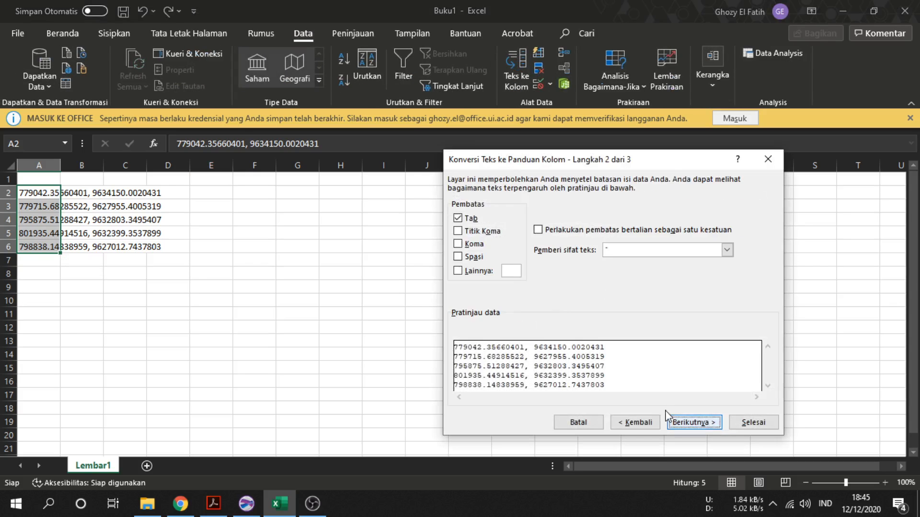
{"action": "left_click", "coordinate": [471, 245]}
{"action": "left_click", "coordinate": [753, 422]}
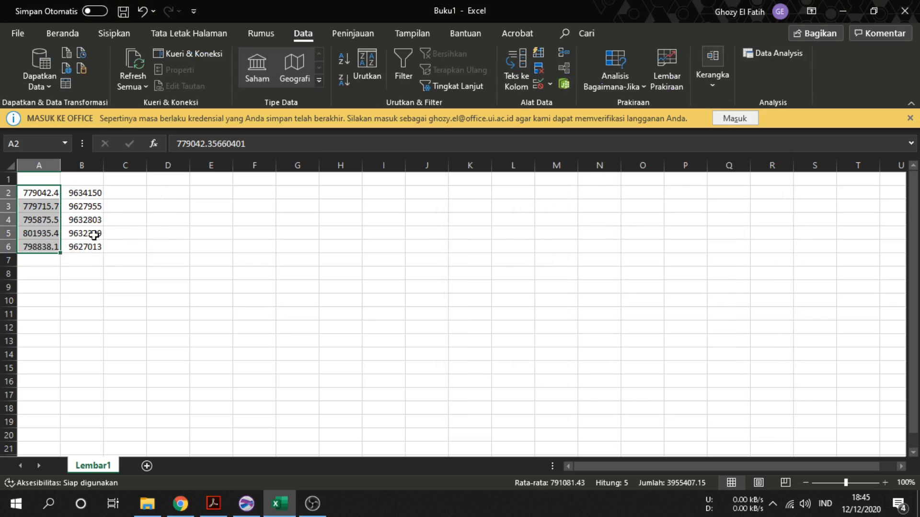
Enter the column headers x, y and z in cells A1, B1 and C1
{"action": "left_click", "coordinate": [39, 182]}
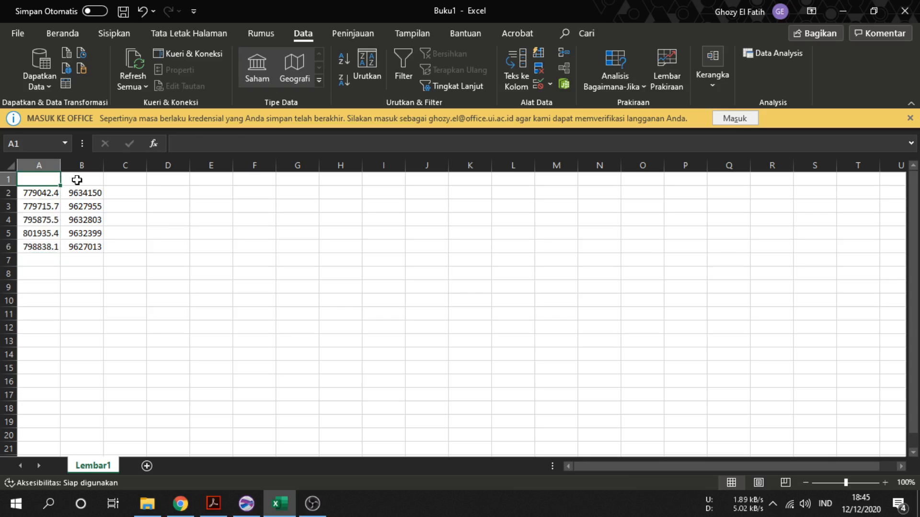
{"action": "type", "text": "x"}
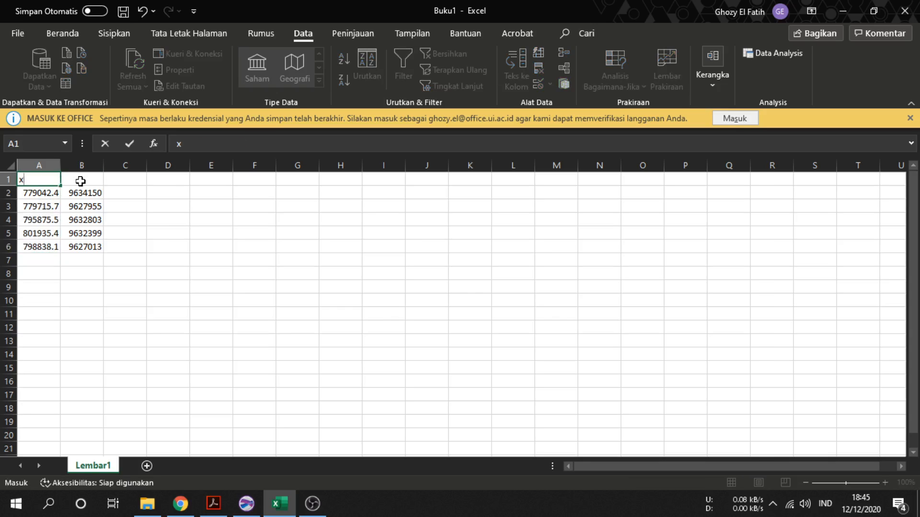
{"action": "left_click", "coordinate": [80, 181]}
{"action": "type", "text": "y"}
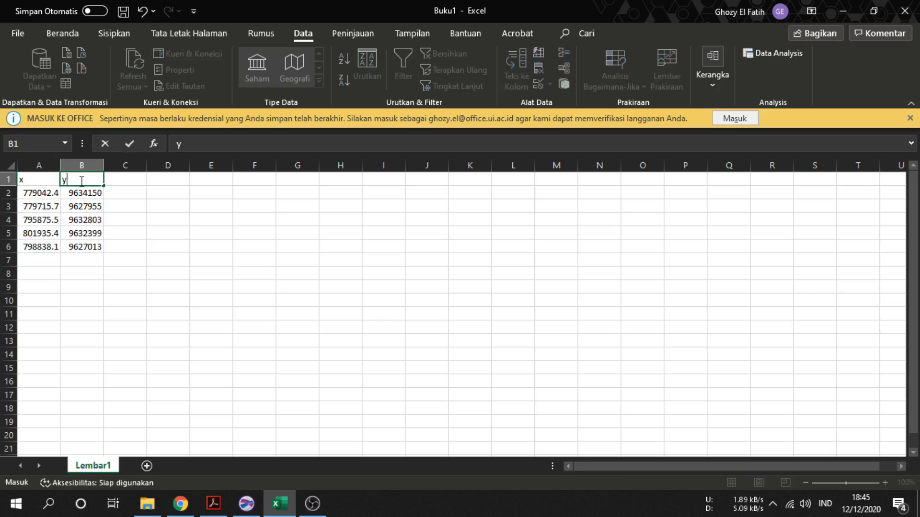
{"action": "left_click", "coordinate": [109, 227]}
{"action": "left_click", "coordinate": [118, 182]}
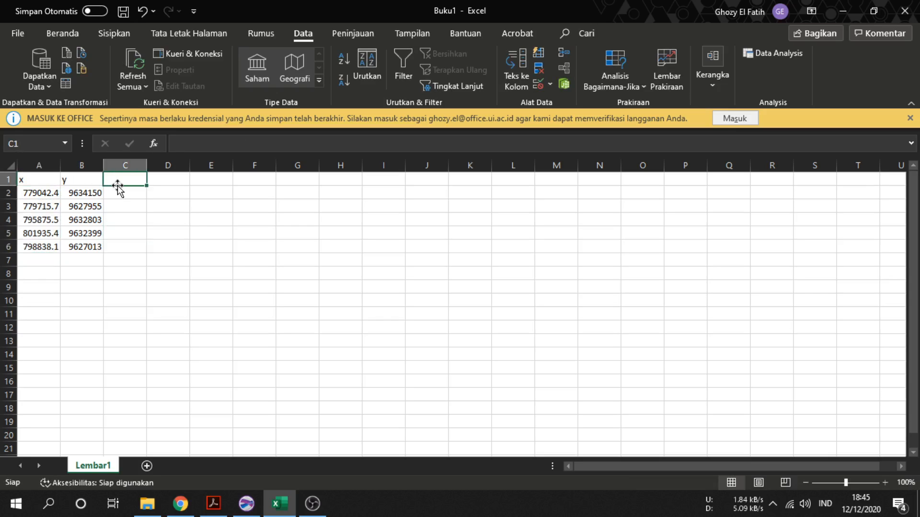
{"action": "type", "text": "z"}
{"action": "key", "text": "Return"}
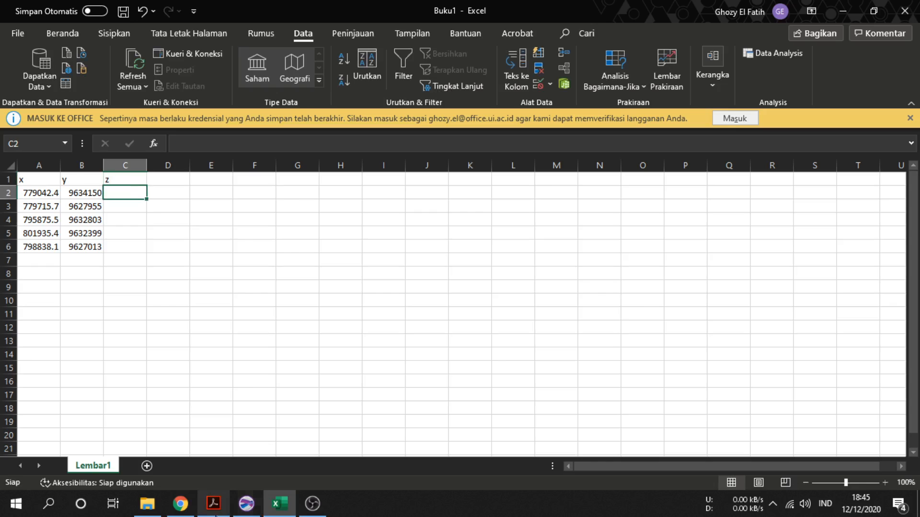
Check the map legend, then enter 1750 in C2 and fill it down to C6
{"action": "left_click", "coordinate": [213, 503]}
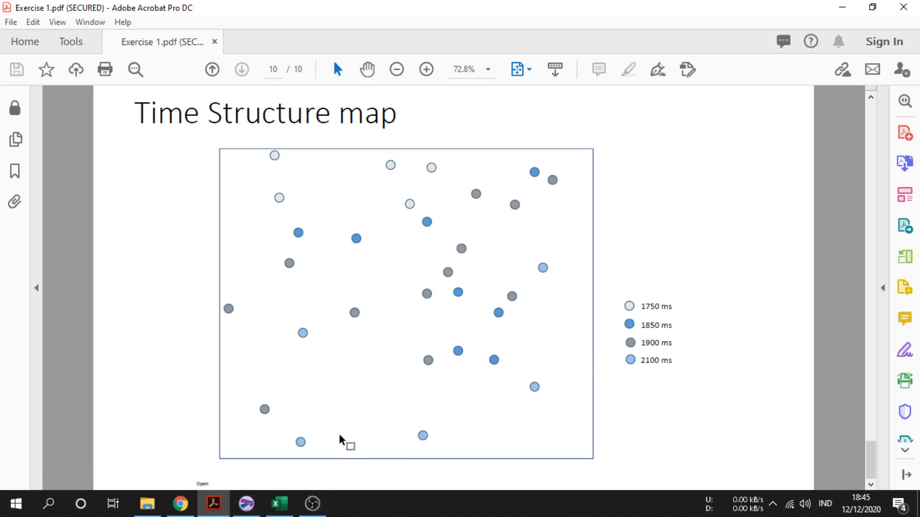
{"action": "left_click", "coordinate": [280, 504]}
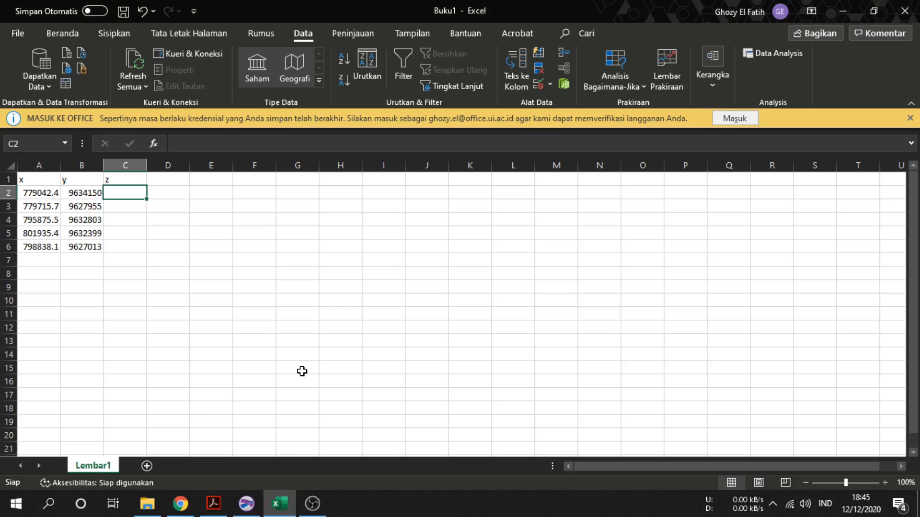
{"action": "type", "text": "1750"}
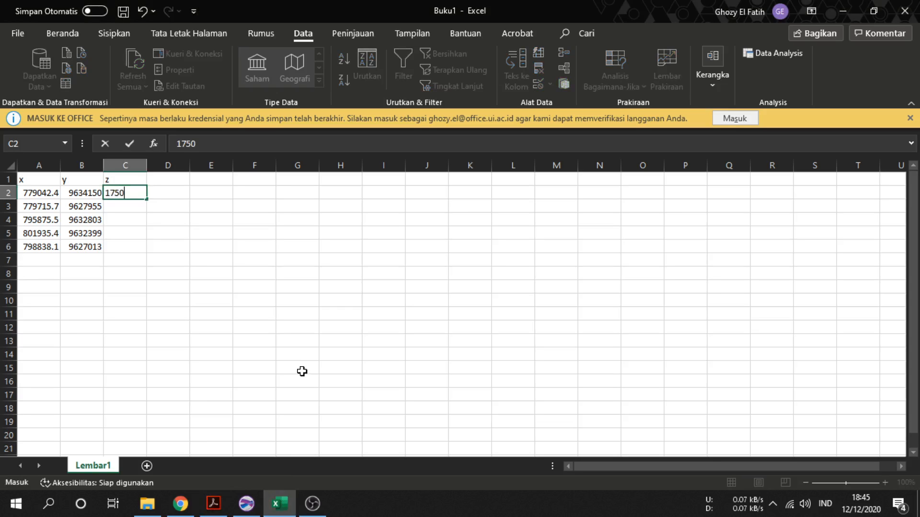
{"action": "left_click", "coordinate": [182, 309]}
{"action": "left_click", "coordinate": [132, 191]}
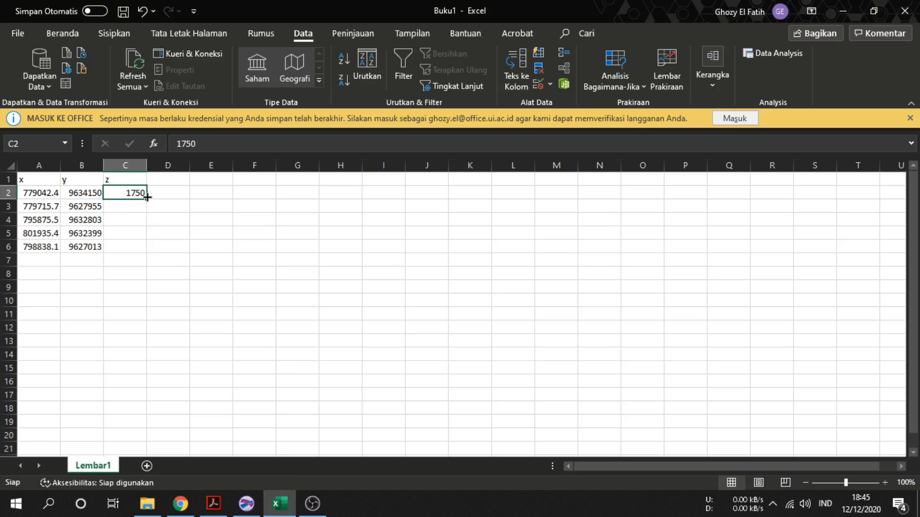
{"action": "left_click_drag", "start_coordinate": [146, 198], "coordinate": [146, 250]}
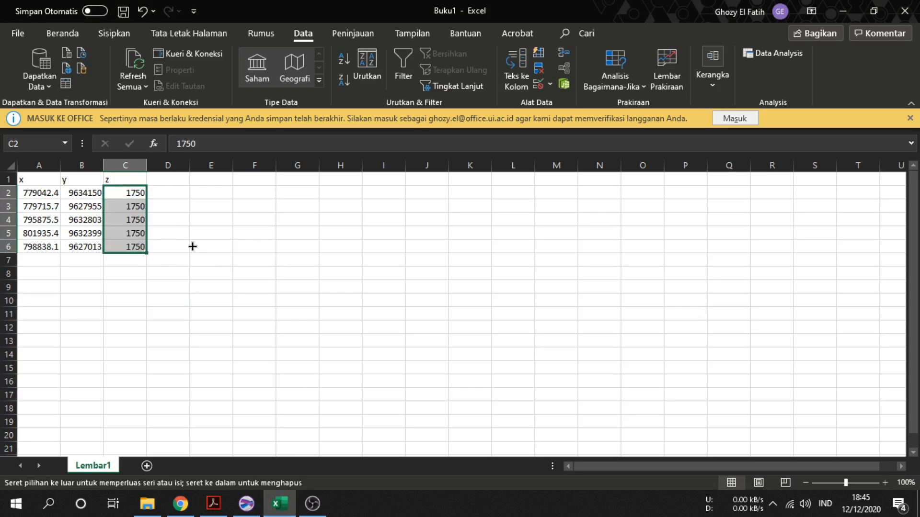
{"action": "left_click", "coordinate": [164, 249]}
{"action": "left_click", "coordinate": [37, 259]}
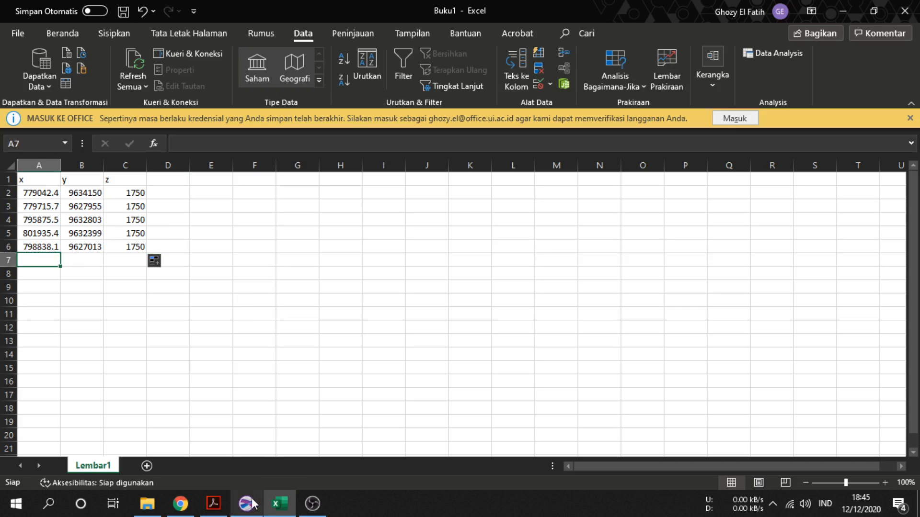
Close the Digitized Coordinates window in Surfer without saving it
{"action": "left_click", "coordinate": [130, 193]}
{"action": "left_click", "coordinate": [246, 503]}
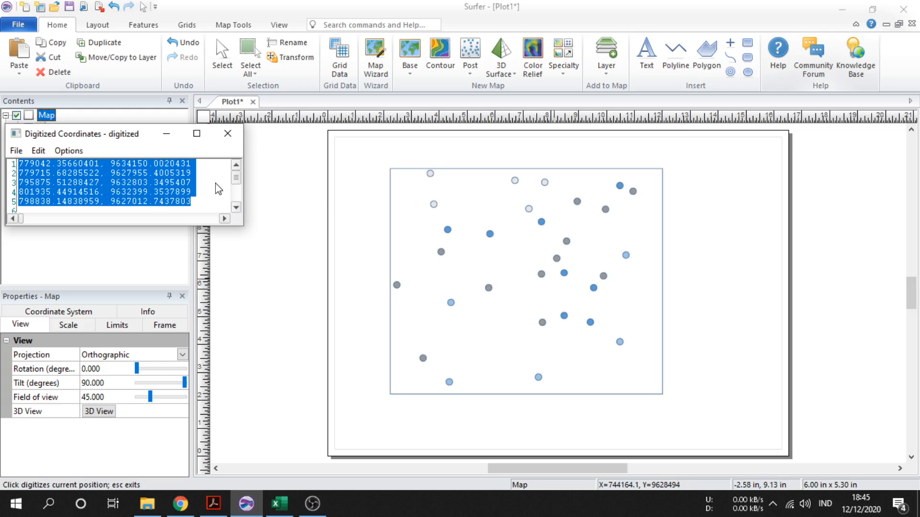
{"action": "left_click", "coordinate": [226, 138]}
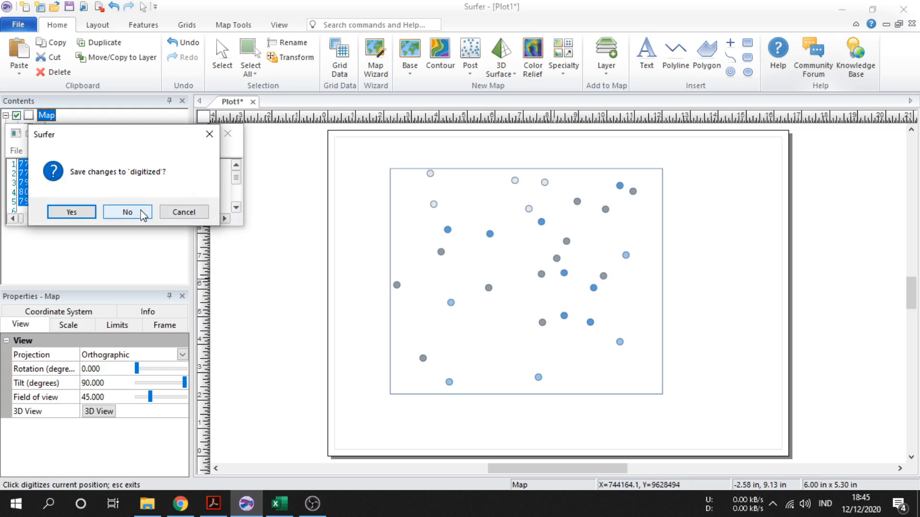
{"action": "left_click", "coordinate": [143, 213]}
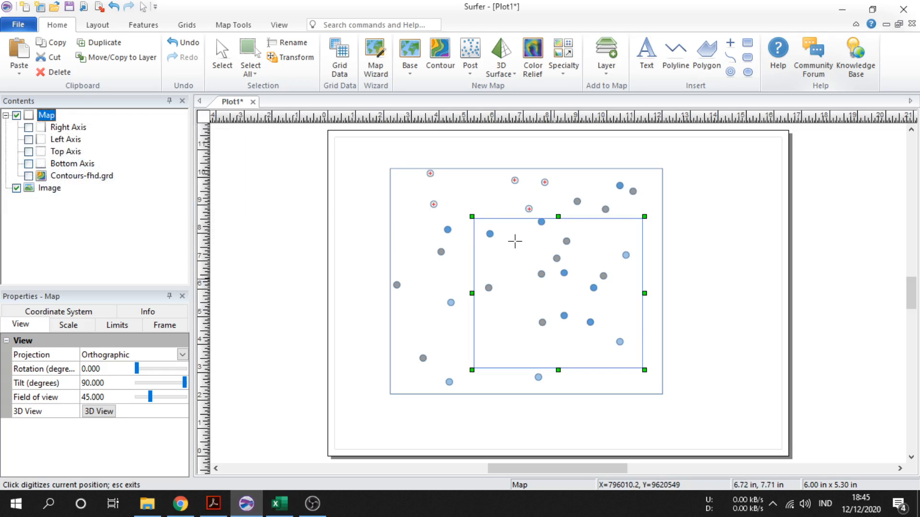
{"action": "right_click", "coordinate": [514, 241]}
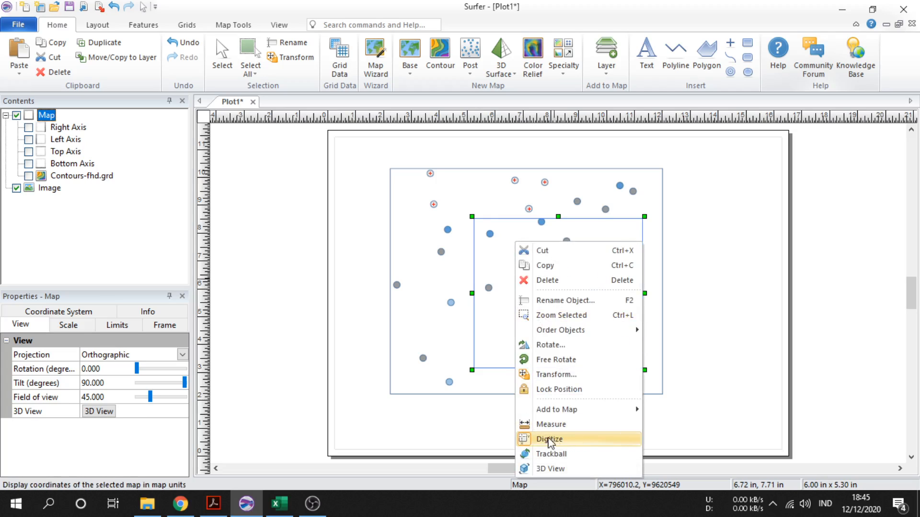
{"action": "left_click", "coordinate": [553, 436]}
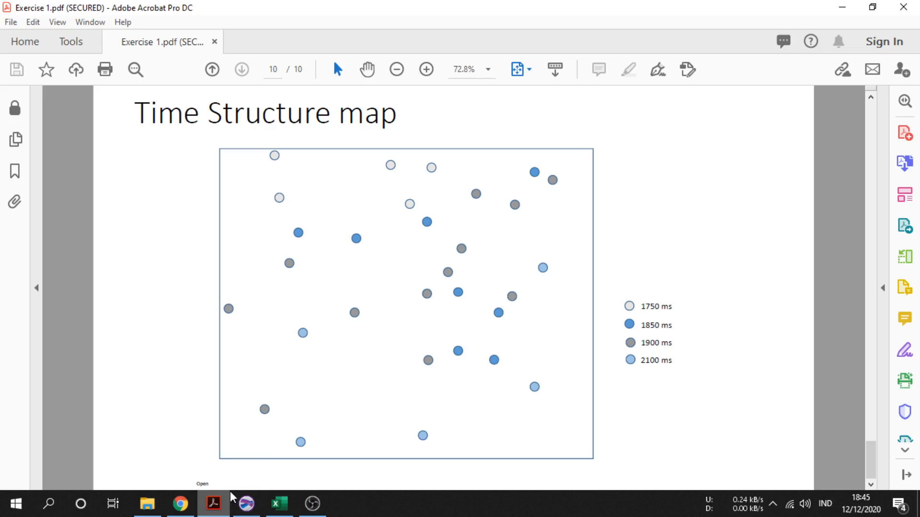
{"action": "left_click", "coordinate": [213, 504]}
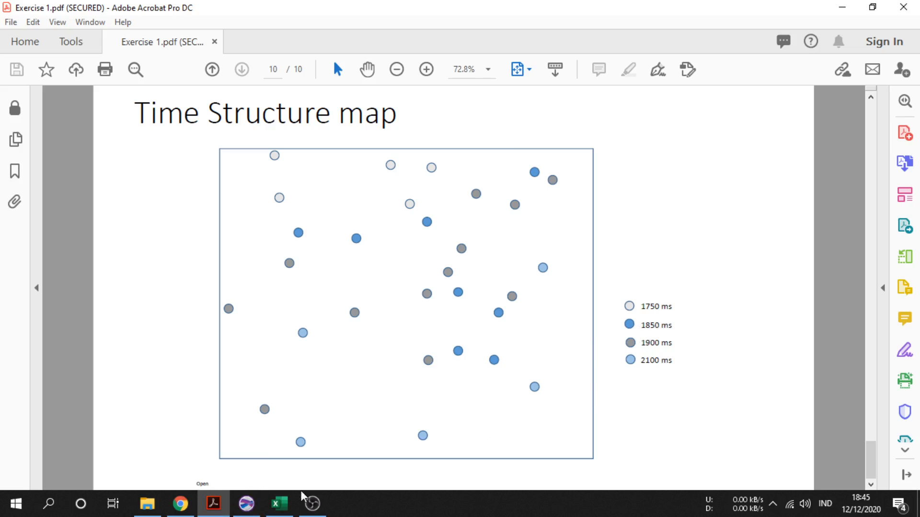
{"action": "left_click", "coordinate": [279, 504]}
{"action": "left_click", "coordinate": [246, 504]}
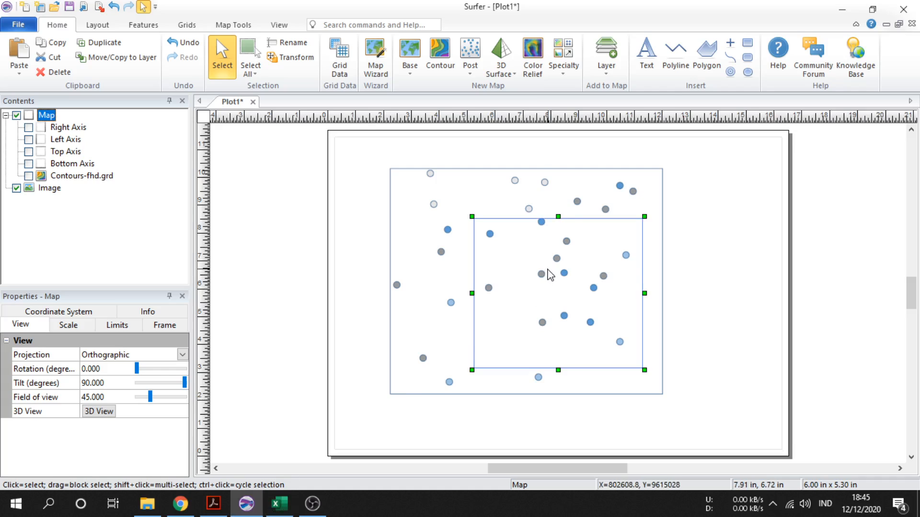
Restart the Digitize tool on the map and digitize the eight darker blue 1850 ms points
{"action": "right_click", "coordinate": [549, 274]}
{"action": "left_click", "coordinate": [585, 225]}
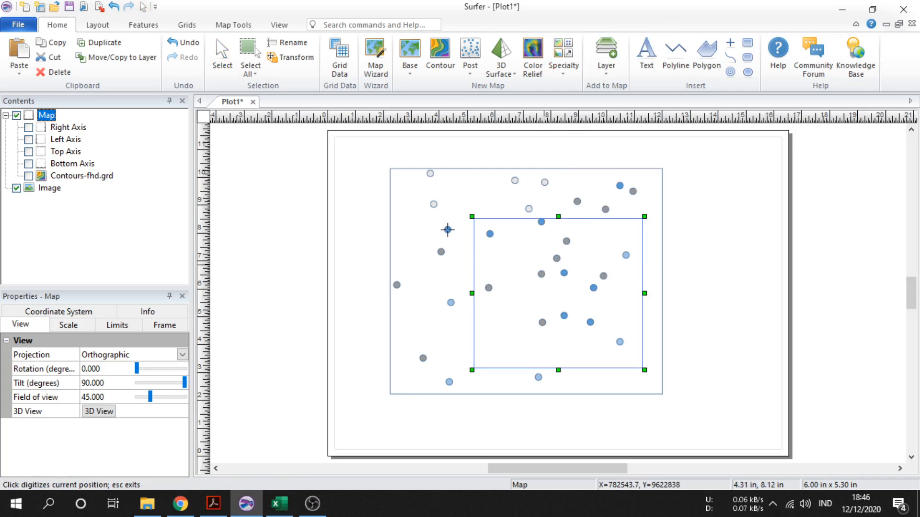
{"action": "left_click", "coordinate": [446, 229]}
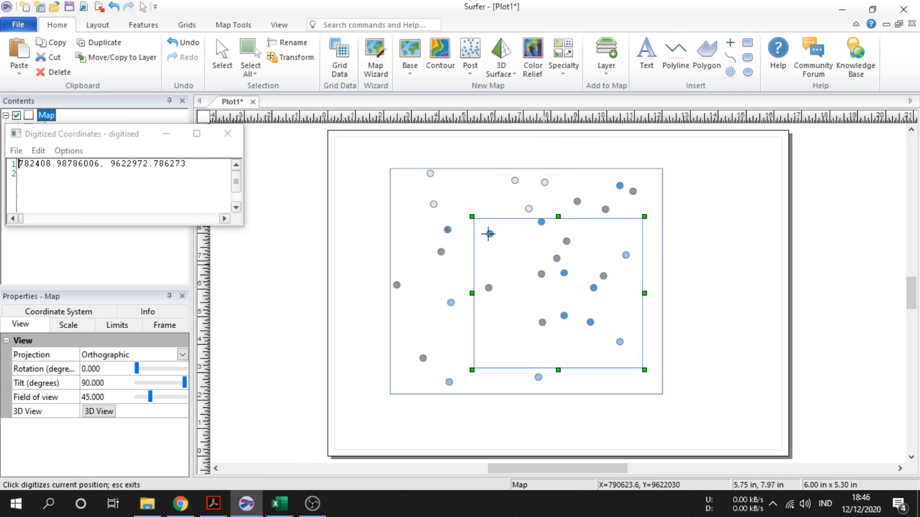
{"action": "left_click", "coordinate": [489, 234]}
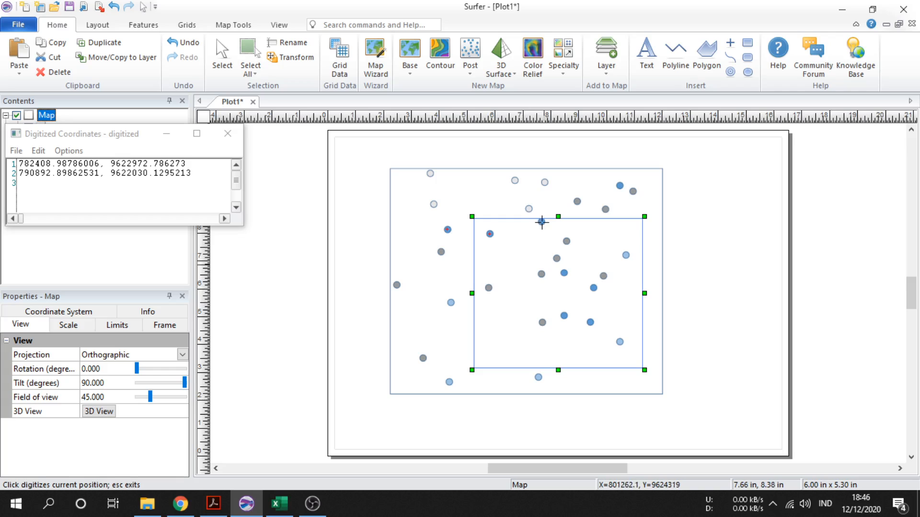
{"action": "left_click", "coordinate": [541, 222]}
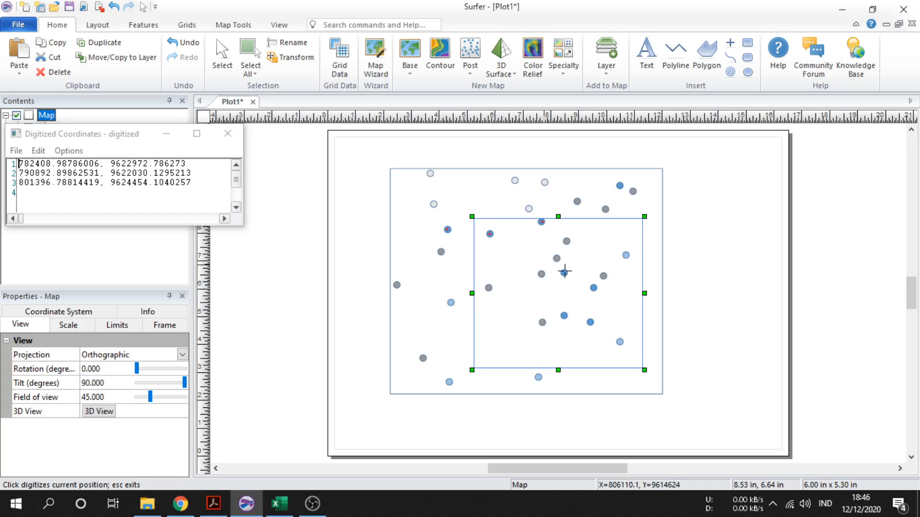
{"action": "left_click", "coordinate": [564, 273]}
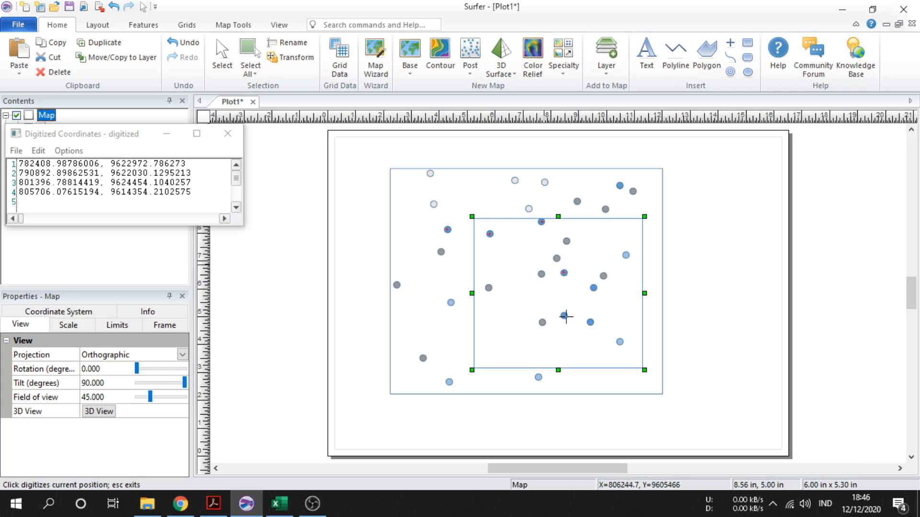
{"action": "left_click", "coordinate": [564, 316]}
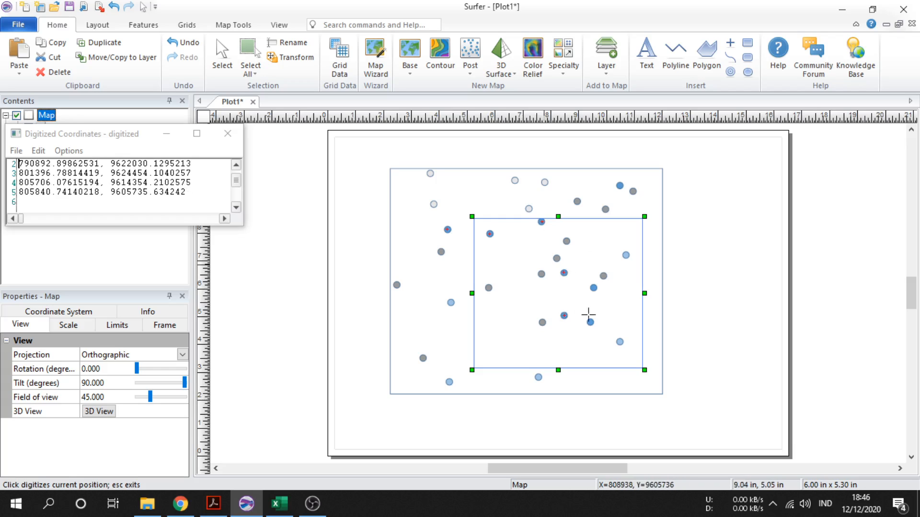
{"action": "left_click", "coordinate": [590, 322]}
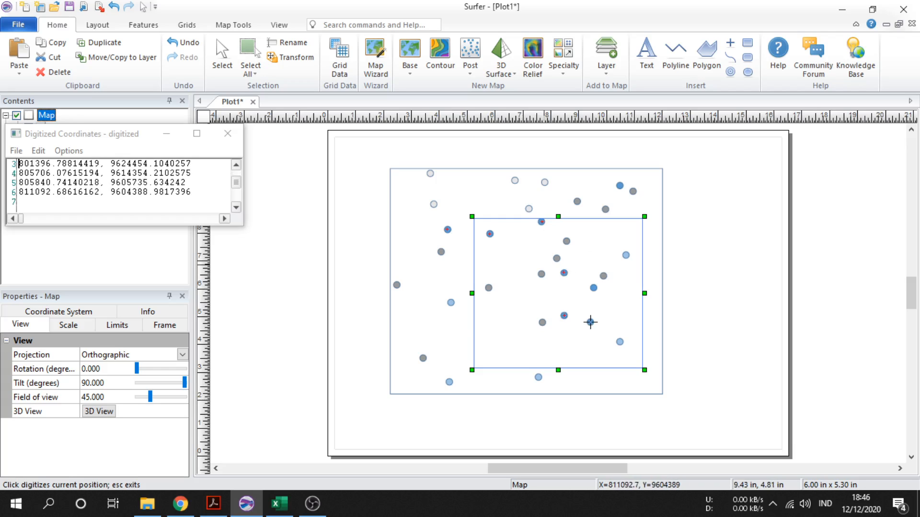
{"action": "left_click", "coordinate": [594, 288]}
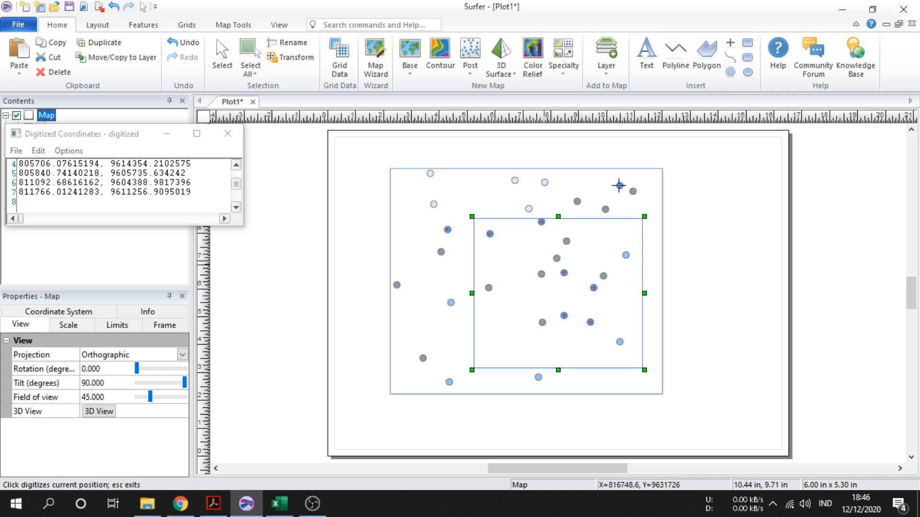
{"action": "left_click", "coordinate": [620, 185]}
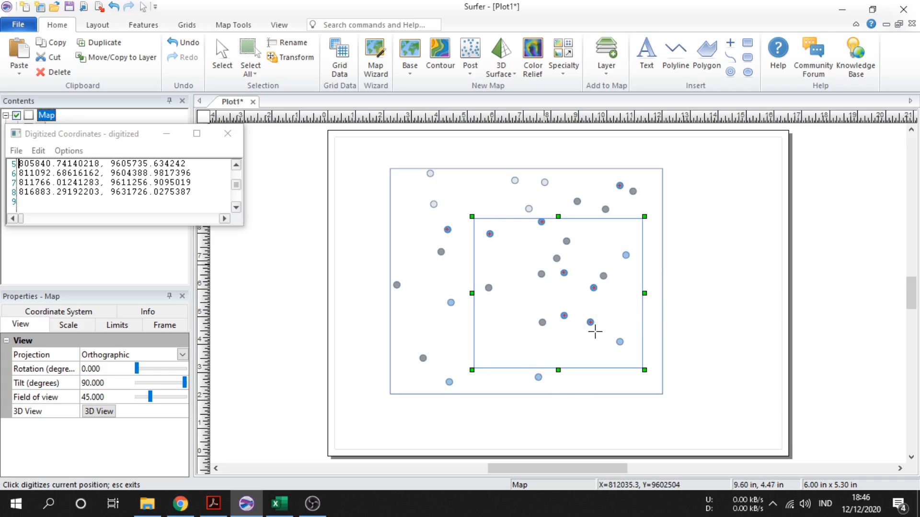
Copy all the new digitized coordinates and paste them into Excel starting at cell A7
{"action": "left_click_drag", "start_coordinate": [199, 193], "coordinate": [1, 109]}
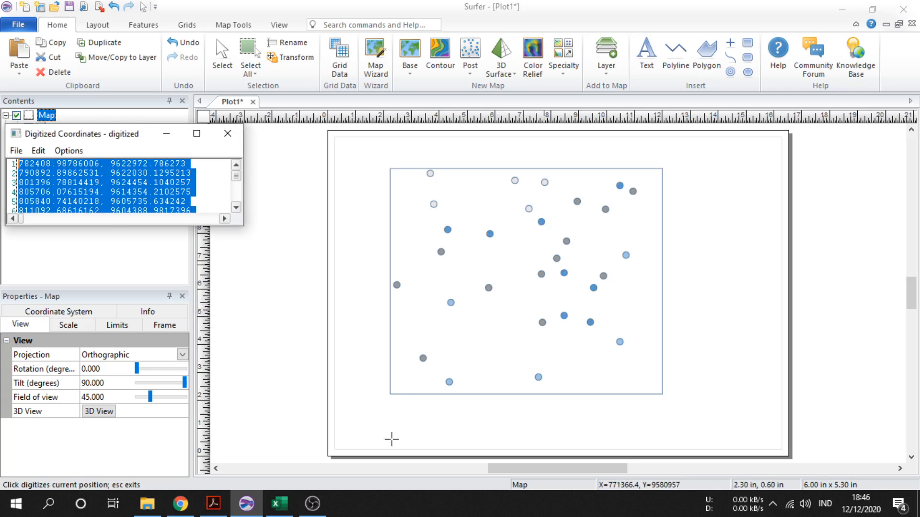
{"action": "left_click", "coordinate": [295, 503]}
{"action": "left_click", "coordinate": [27, 261]}
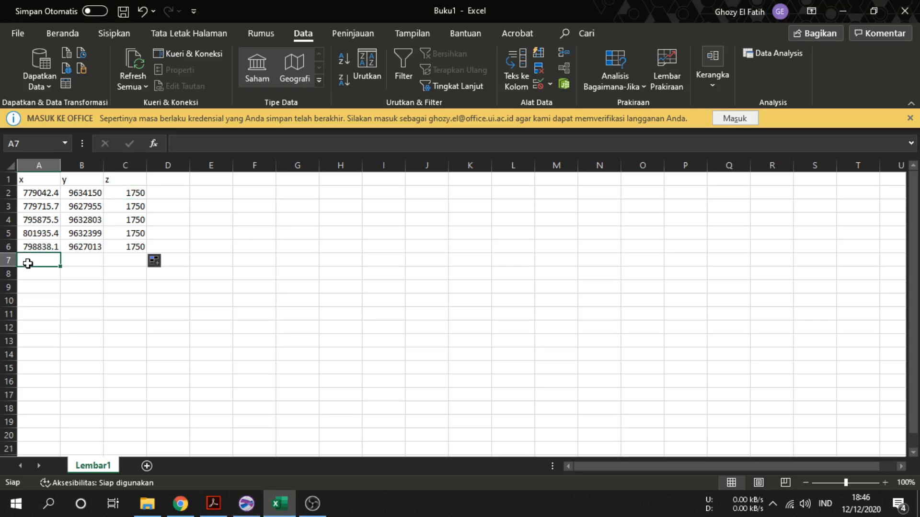
{"action": "key", "text": "ctrl+v"}
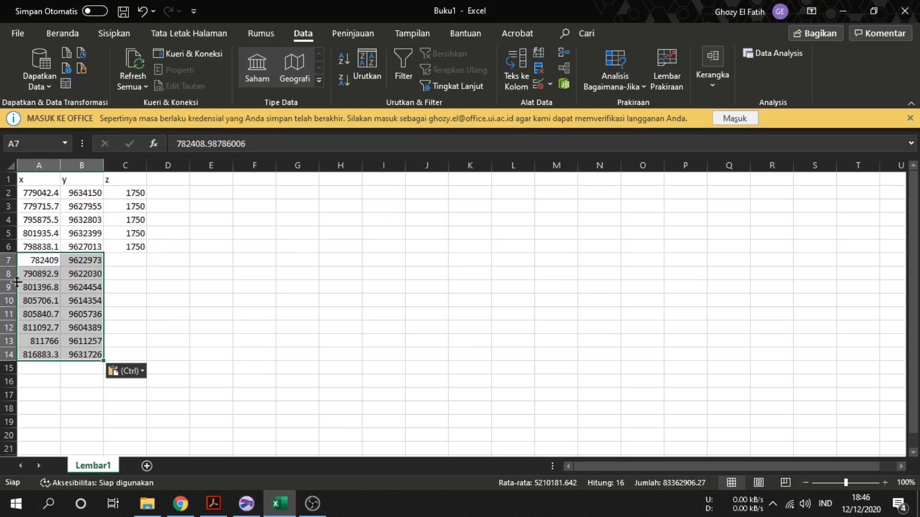
Enter 1850 in cell C7 and fill it down to C14
{"action": "left_click", "coordinate": [132, 262]}
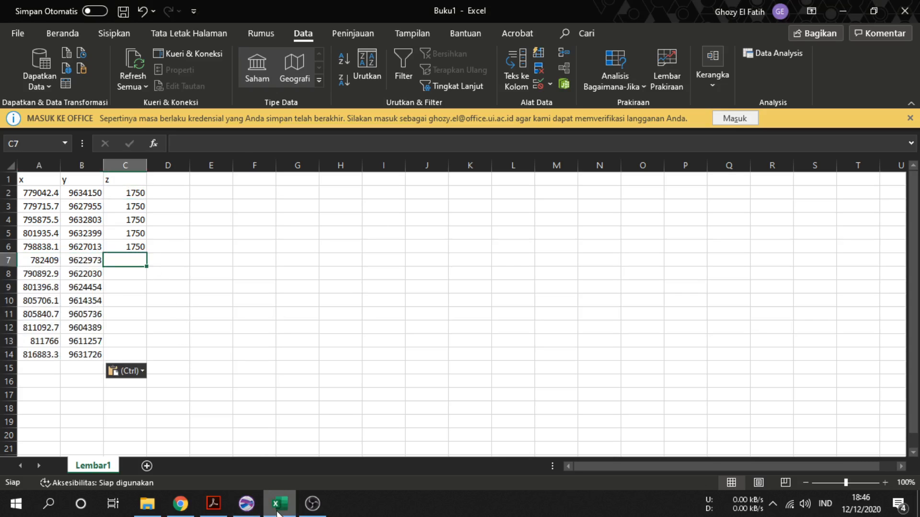
{"action": "left_click", "coordinate": [237, 509]}
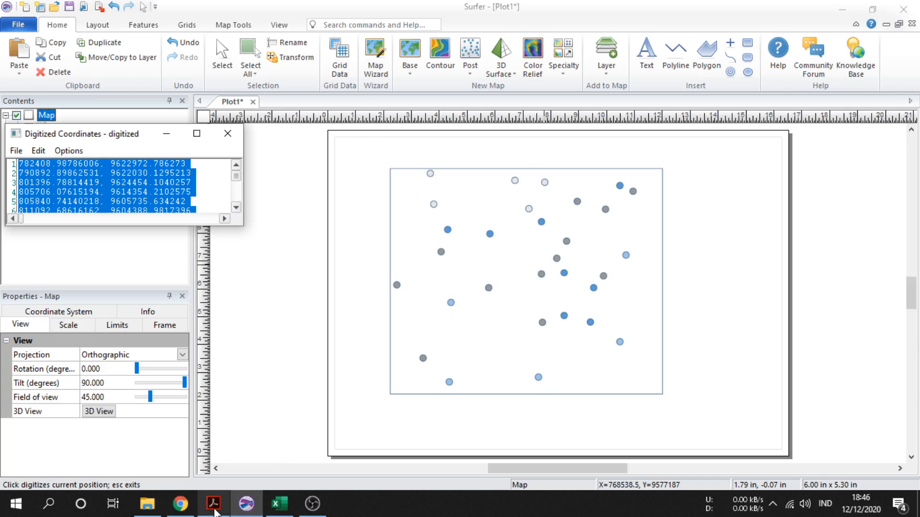
{"action": "left_click", "coordinate": [213, 506]}
{"action": "left_click", "coordinate": [277, 513]}
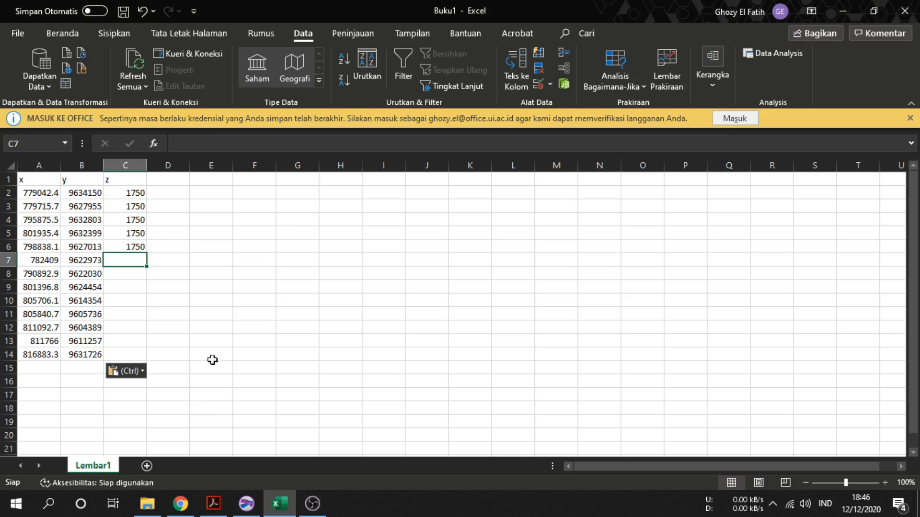
{"action": "type", "text": "1850"}
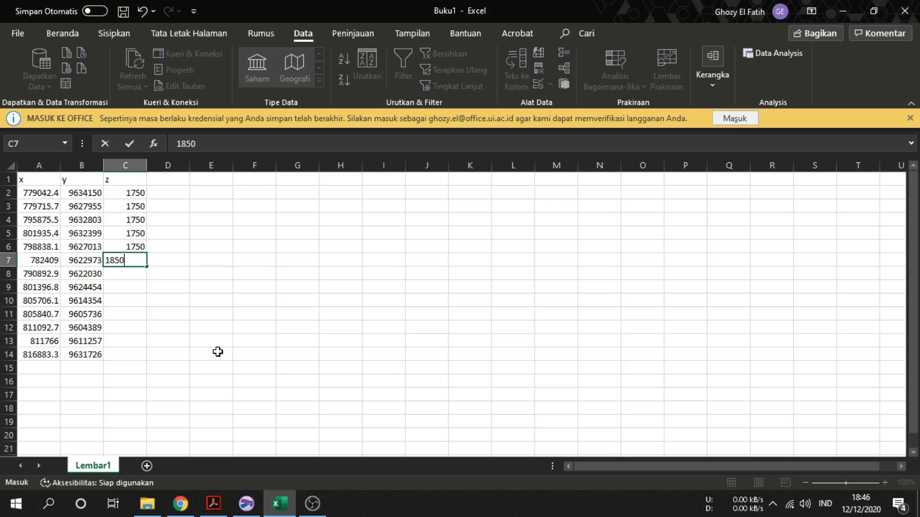
{"action": "left_click", "coordinate": [207, 325]}
{"action": "left_click", "coordinate": [134, 259]}
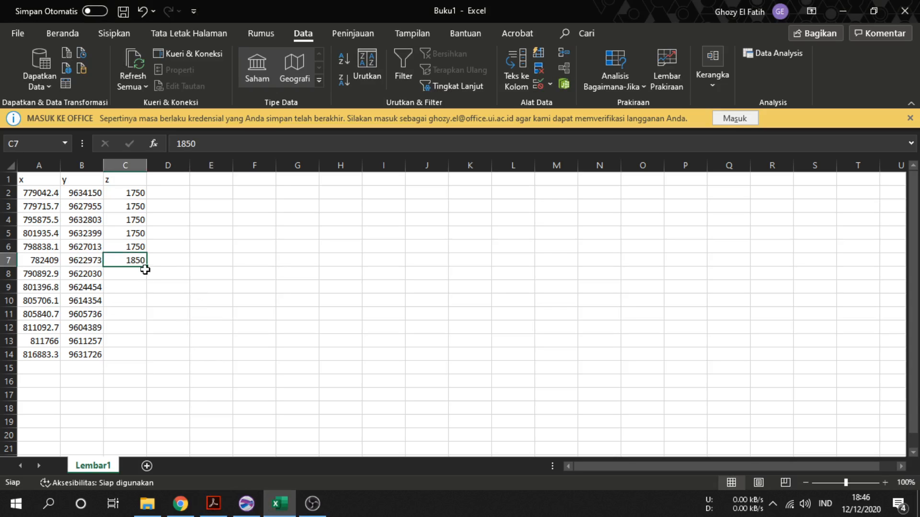
{"action": "left_click_drag", "start_coordinate": [145, 267], "coordinate": [144, 358]}
{"action": "left_click", "coordinate": [135, 341]}
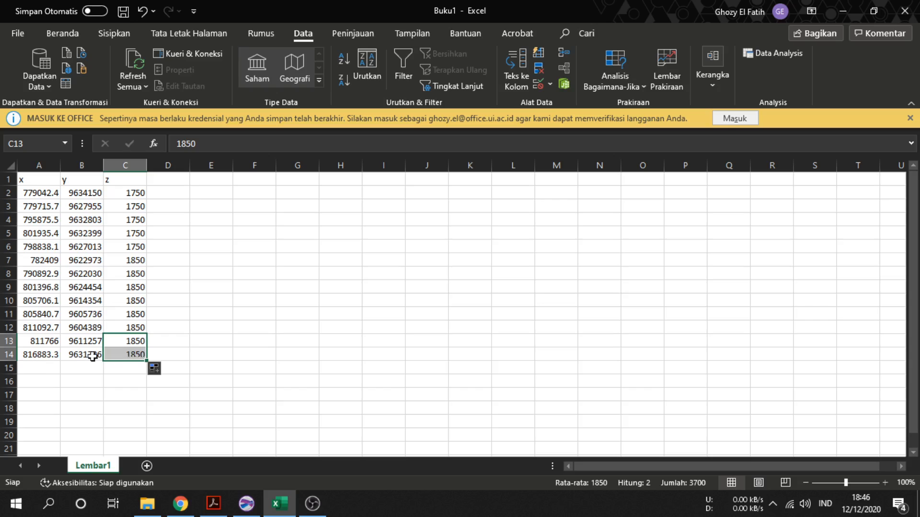
Close the Digitized Coordinates window in Surfer without saving it
{"action": "left_click", "coordinate": [54, 369]}
{"action": "left_click", "coordinate": [246, 504]}
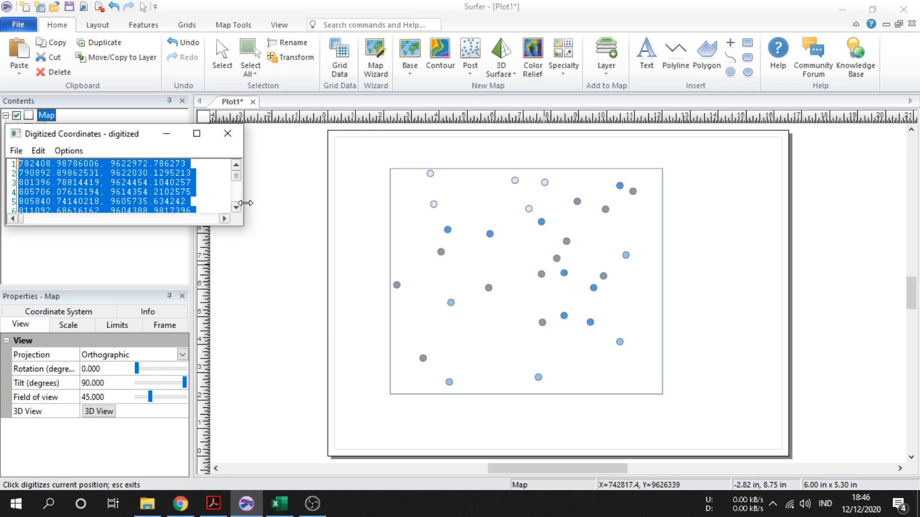
{"action": "left_click", "coordinate": [228, 135]}
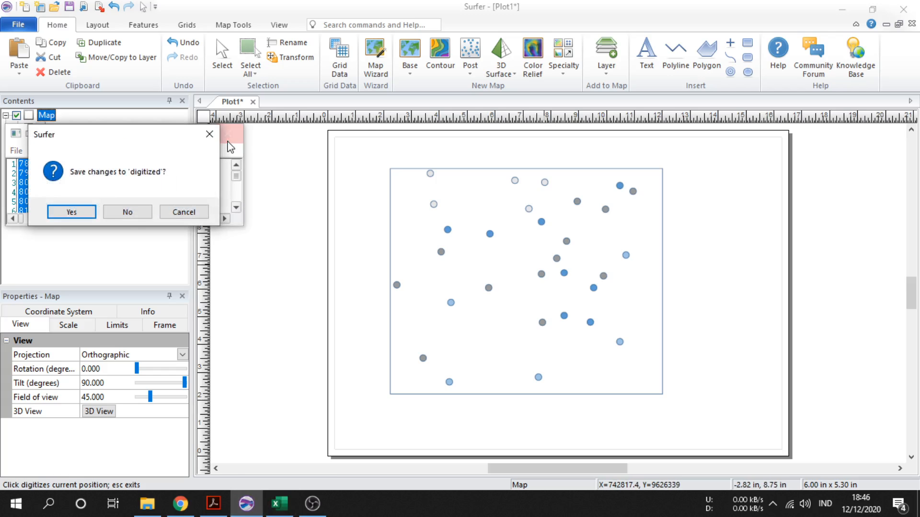
{"action": "left_click", "coordinate": [128, 212]}
Check the map legend, restart the Digitize tool on the map and digitize the twelve grey 1900 ms points
{"action": "right_click", "coordinate": [546, 271]}
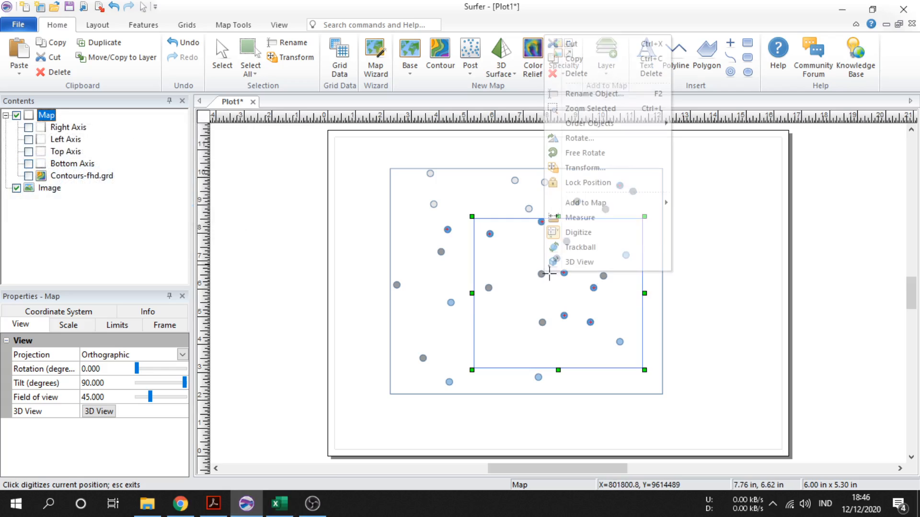
{"action": "left_click", "coordinate": [592, 233]}
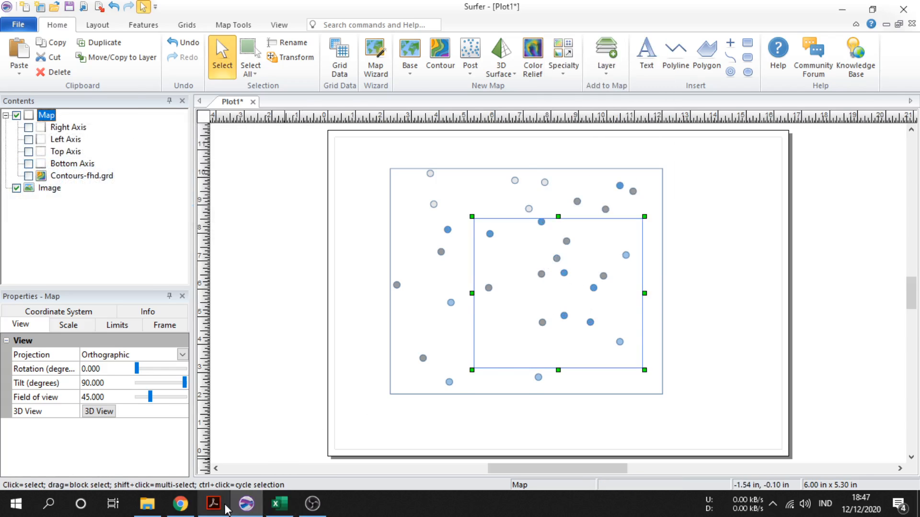
{"action": "left_click", "coordinate": [224, 503]}
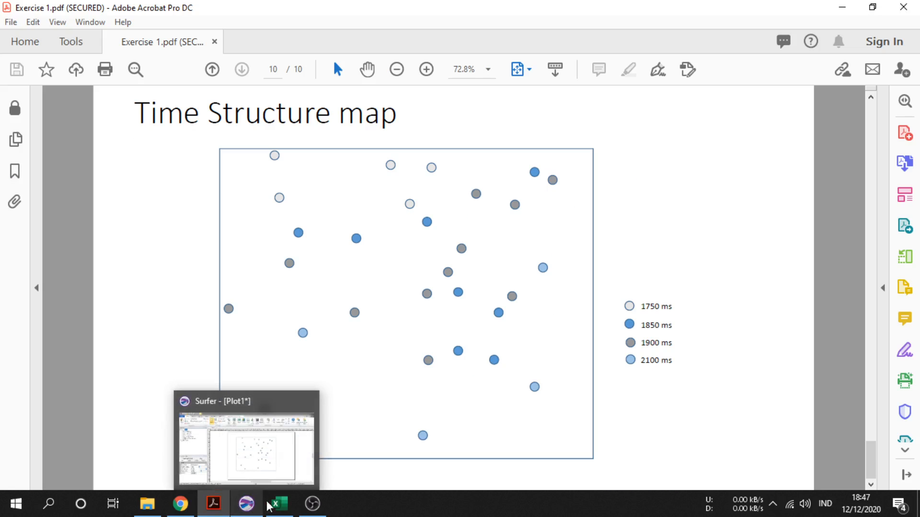
{"action": "left_click", "coordinate": [246, 504]}
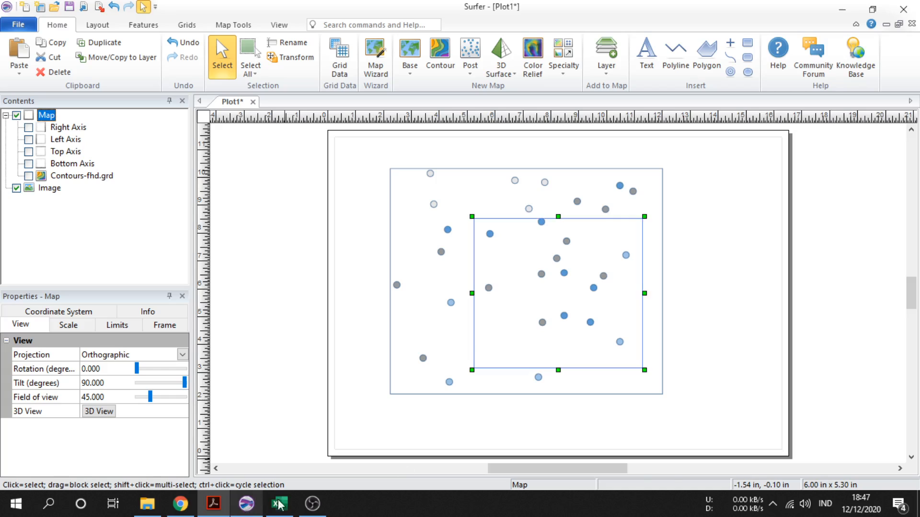
{"action": "right_click", "coordinate": [530, 308]}
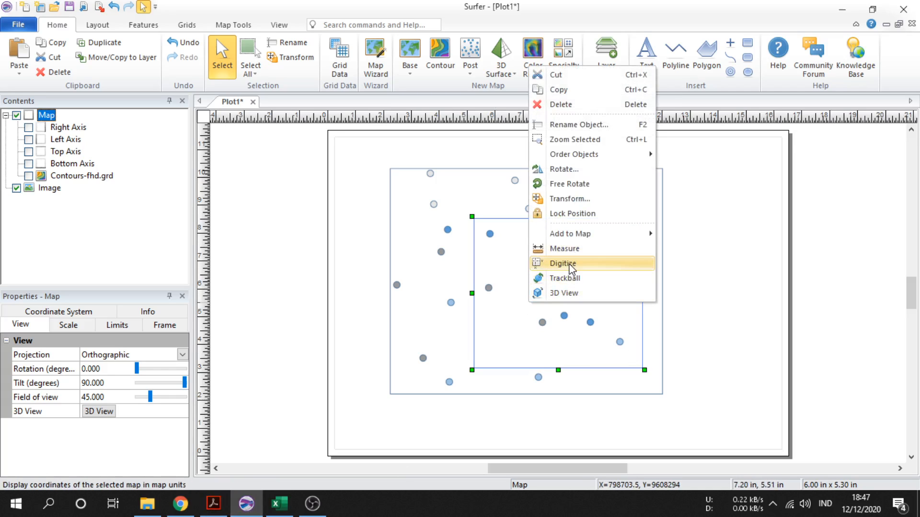
{"action": "left_click", "coordinate": [563, 263]}
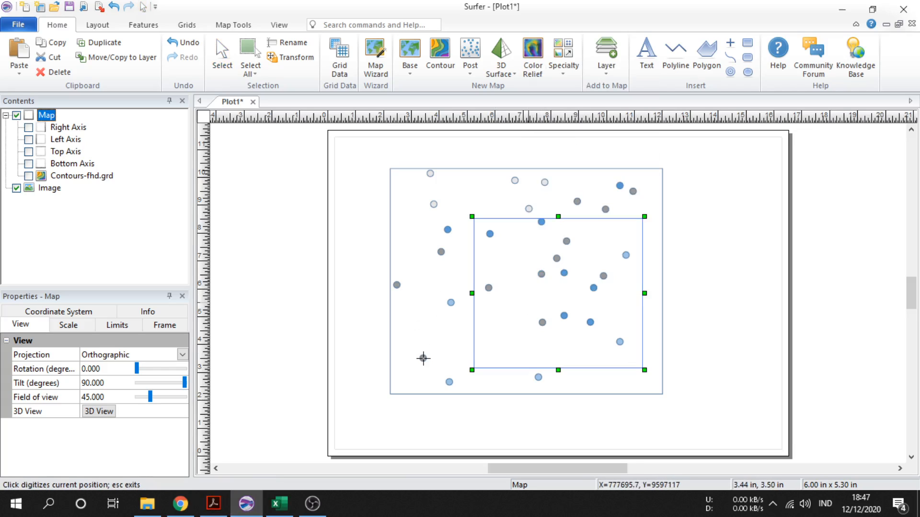
{"action": "left_click", "coordinate": [423, 358]}
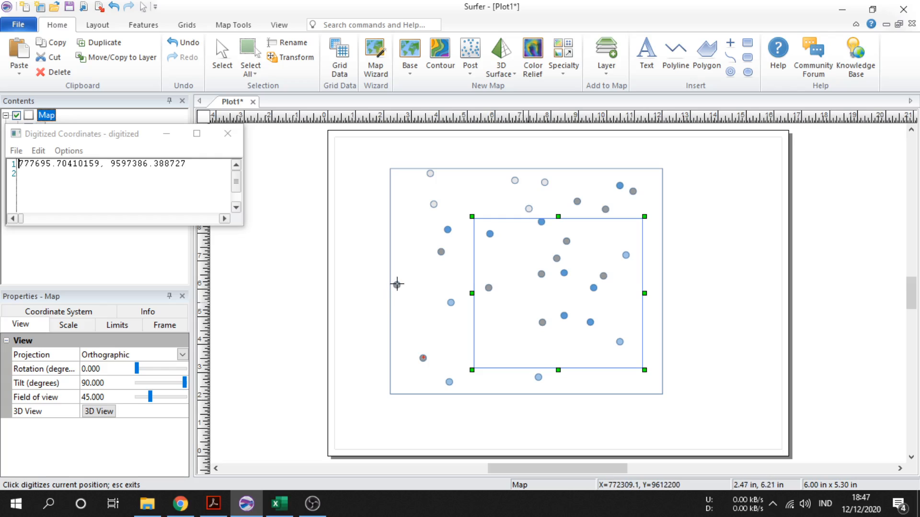
{"action": "left_click", "coordinate": [397, 284]}
{"action": "left_click", "coordinate": [442, 252]}
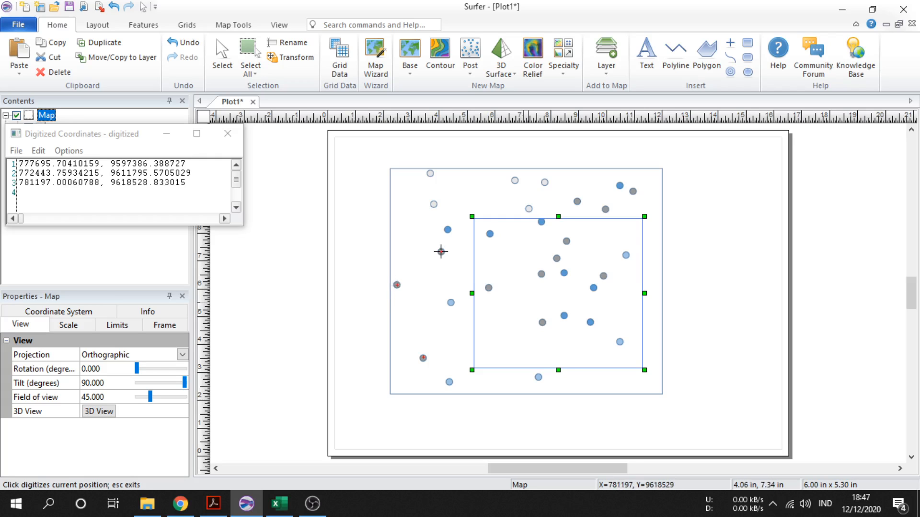
{"action": "left_click", "coordinate": [489, 288]}
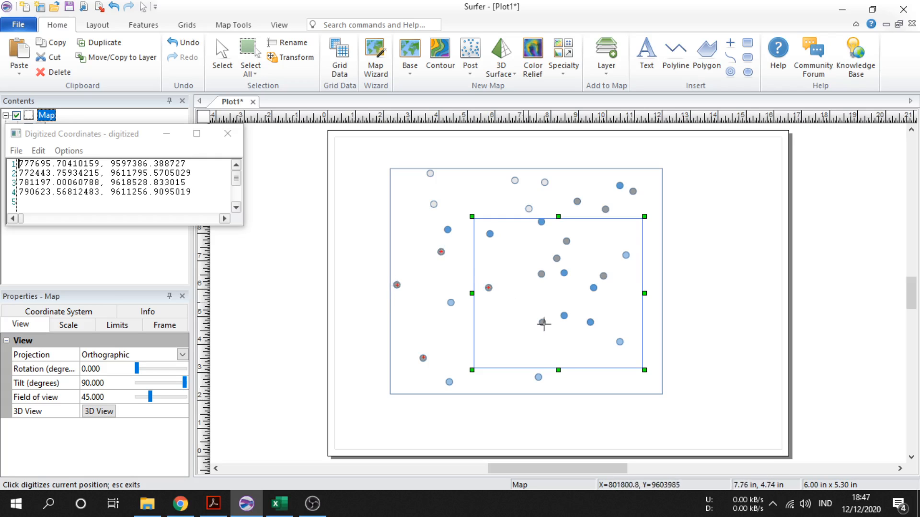
{"action": "left_click", "coordinate": [543, 323]}
{"action": "left_click", "coordinate": [542, 273]}
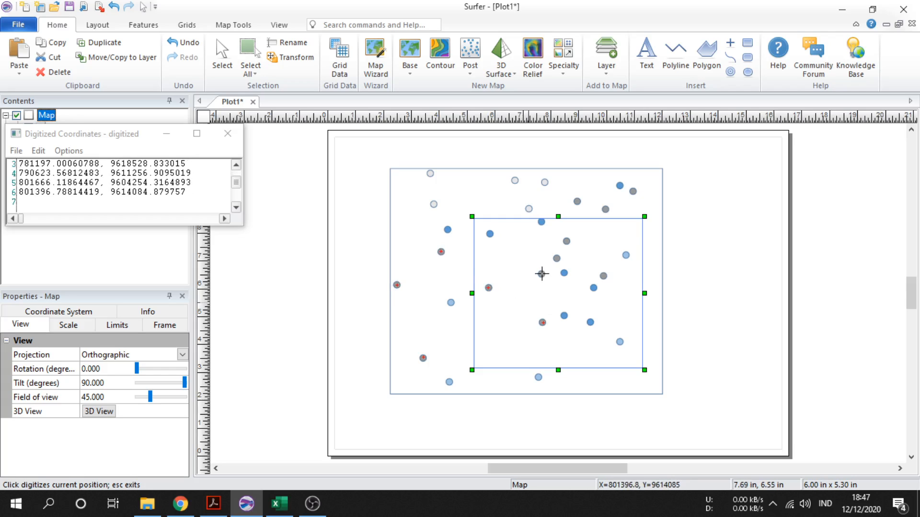
{"action": "left_click", "coordinate": [557, 259]}
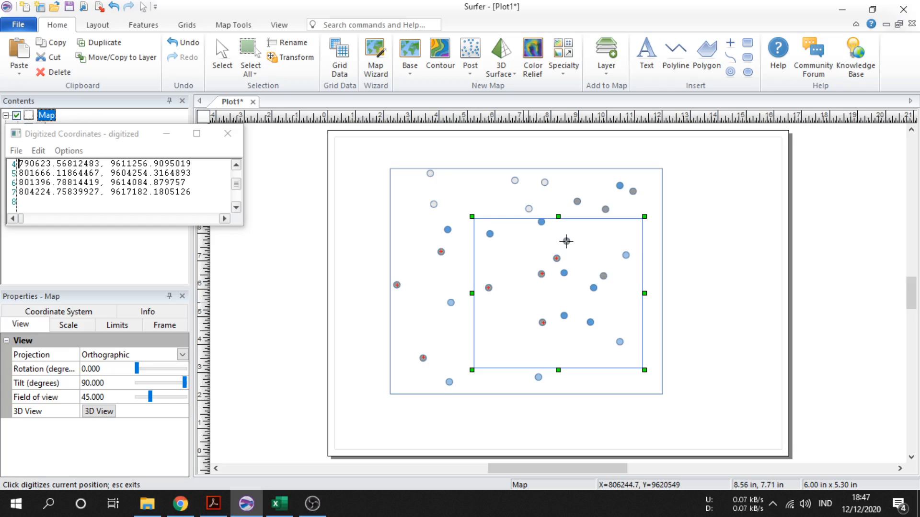
{"action": "left_click", "coordinate": [567, 241]}
{"action": "left_click", "coordinate": [577, 202]}
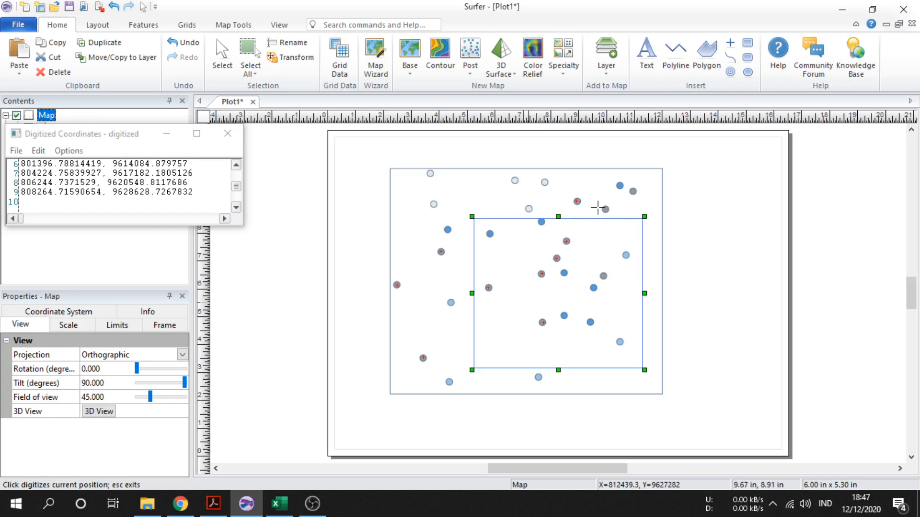
{"action": "left_click", "coordinate": [606, 209]}
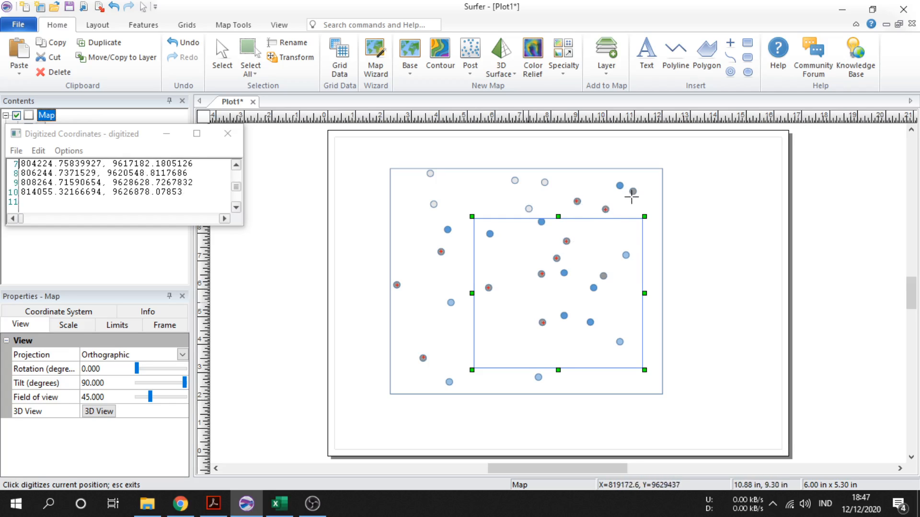
{"action": "left_click", "coordinate": [633, 192]}
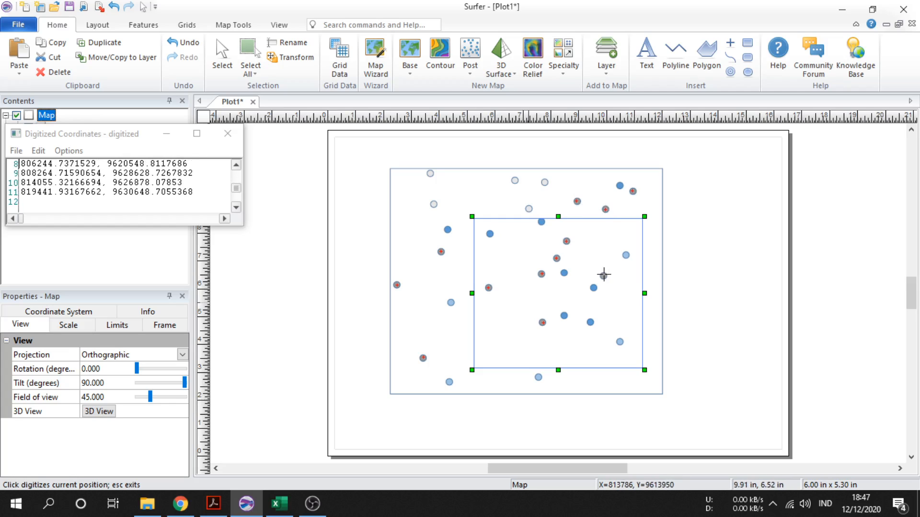
{"action": "left_click", "coordinate": [604, 275]}
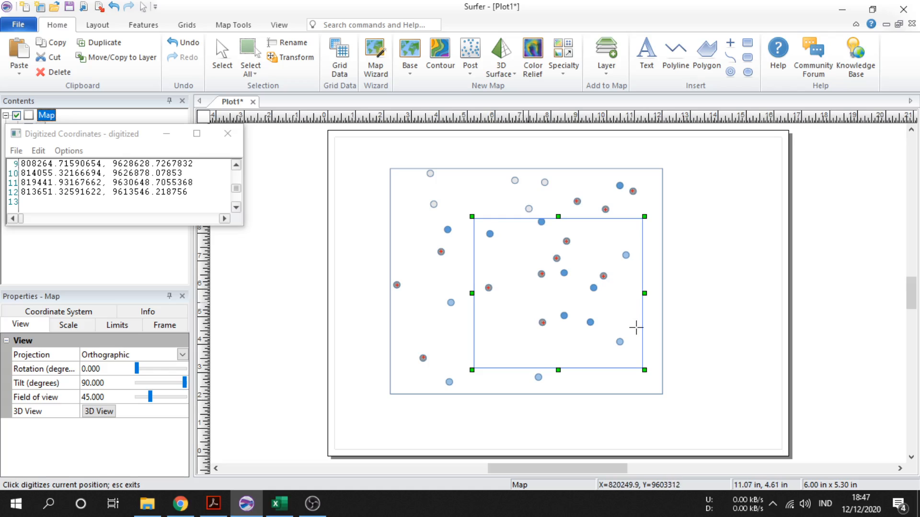
Copy all the new digitized coordinates and paste them into Excel starting at cell A15
{"action": "left_click_drag", "start_coordinate": [184, 199], "coordinate": [4, 149]}
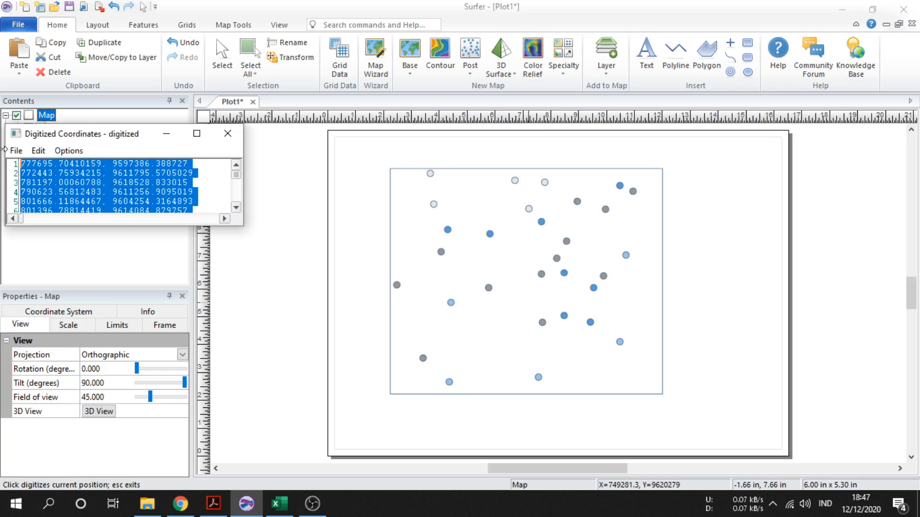
{"action": "left_click", "coordinate": [280, 503]}
{"action": "key", "text": "ctrl+v"}
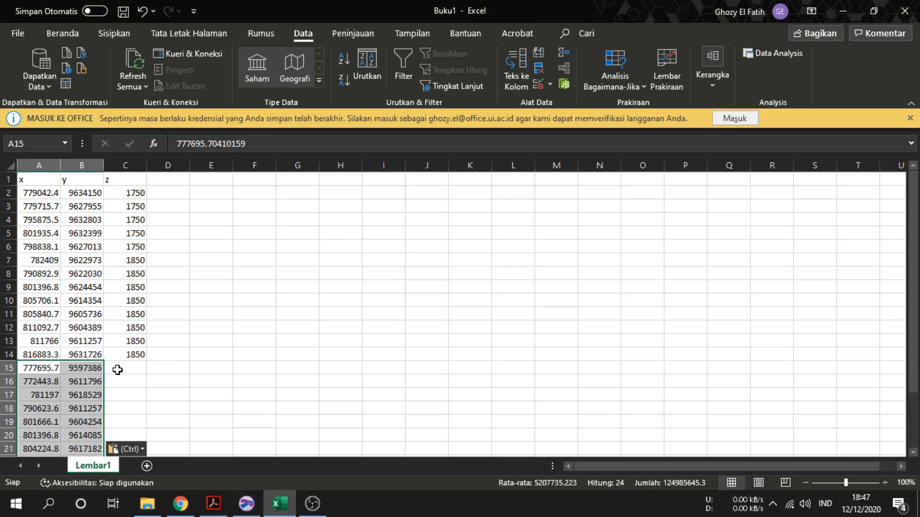
Enter 1900 in cell C15 and fill it down to C26
{"action": "left_click", "coordinate": [129, 369]}
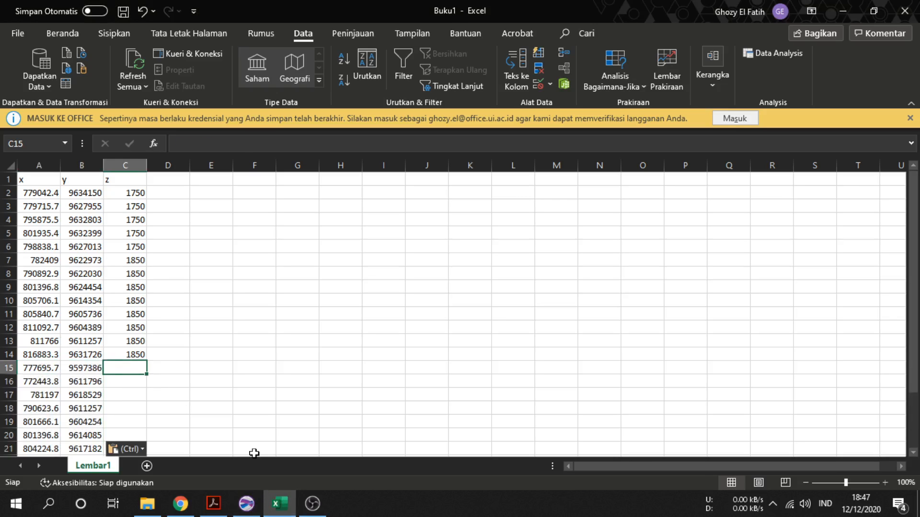
{"action": "type", "text": "1900"}
{"action": "key", "text": "Return"}
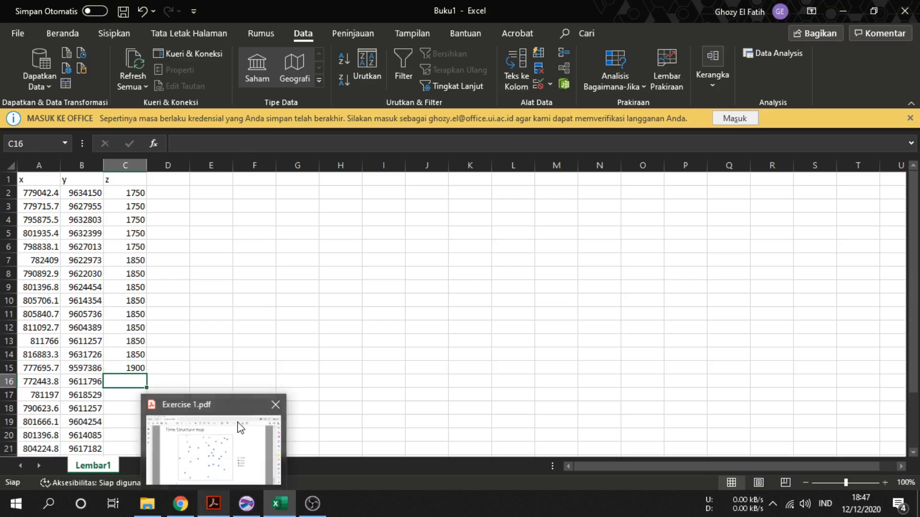
{"action": "scroll", "coordinate": [327, 283], "scroll_direction": "down", "scroll_amount": 3}
{"action": "left_click", "coordinate": [260, 286]}
{"action": "left_click", "coordinate": [132, 246]}
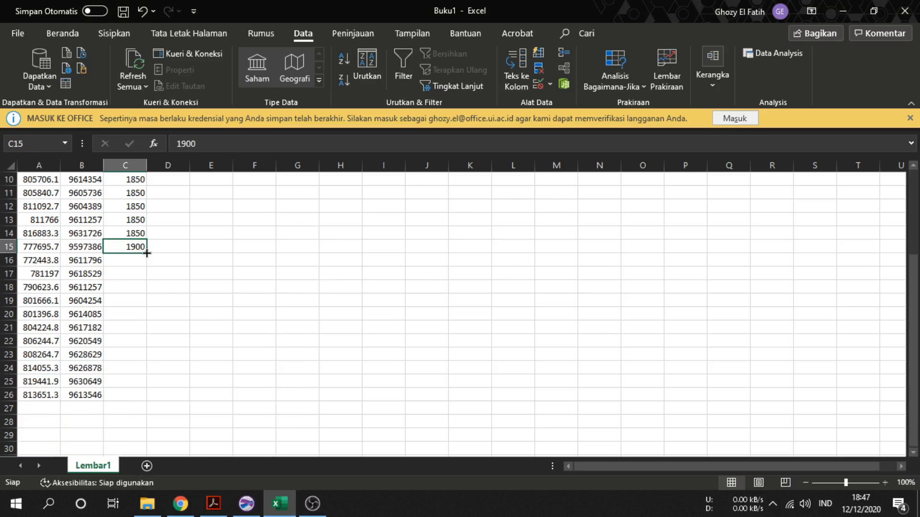
{"action": "left_click_drag", "start_coordinate": [147, 253], "coordinate": [124, 403]}
{"action": "left_click", "coordinate": [36, 408]}
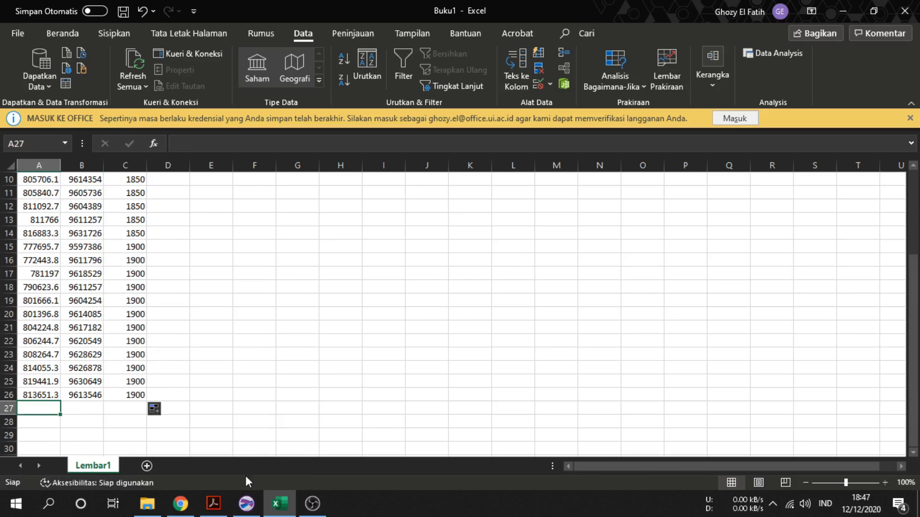
Close the Digitized Coordinates window in Surfer without saving it
{"action": "left_click", "coordinate": [246, 504]}
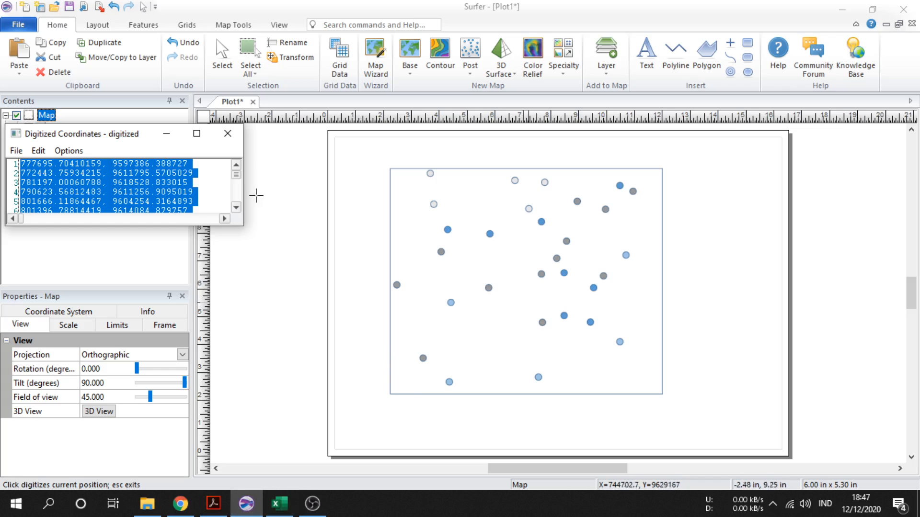
{"action": "left_click", "coordinate": [228, 134]}
{"action": "left_click", "coordinate": [127, 213]}
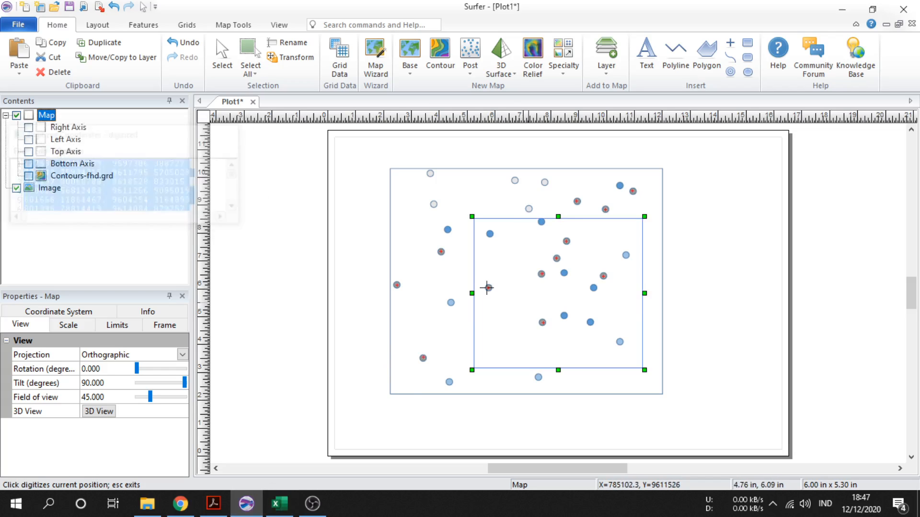
Restart the Digitize tool on the map and digitize the five light blue points
{"action": "right_click", "coordinate": [511, 276]}
{"action": "left_click", "coordinate": [547, 234]}
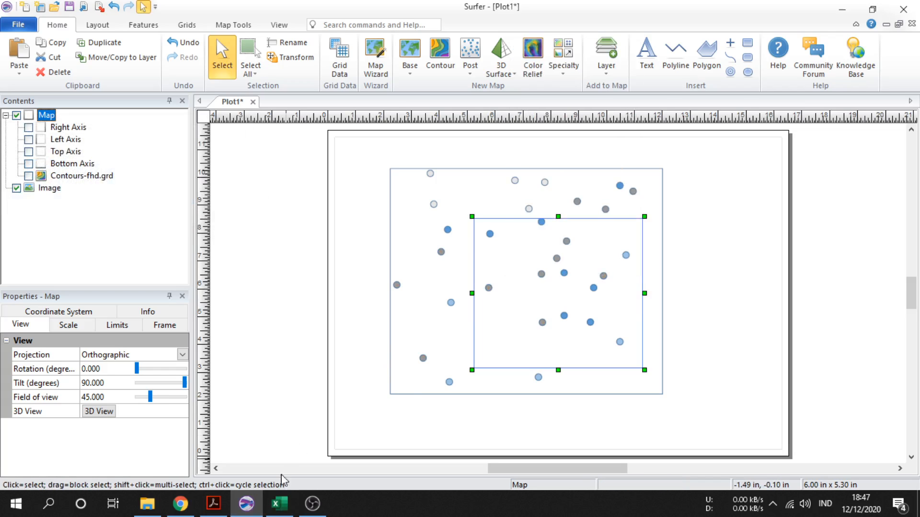
{"action": "left_click", "coordinate": [220, 507]}
{"action": "left_click", "coordinate": [220, 507]}
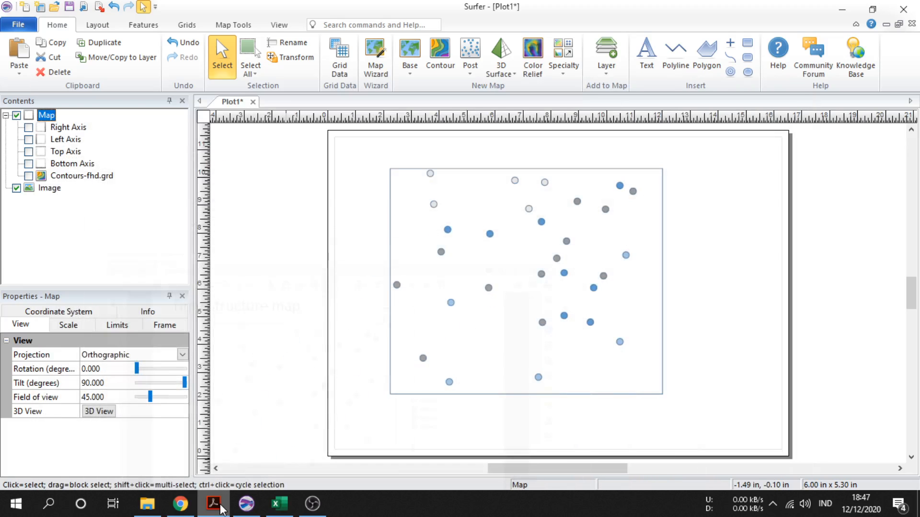
{"action": "left_click", "coordinate": [493, 308]}
{"action": "right_click", "coordinate": [521, 305]}
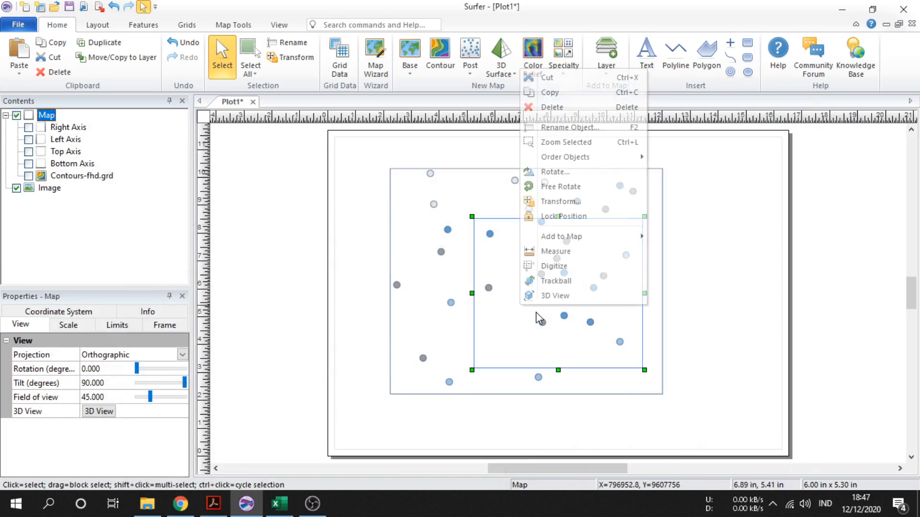
{"action": "left_click", "coordinate": [554, 266]}
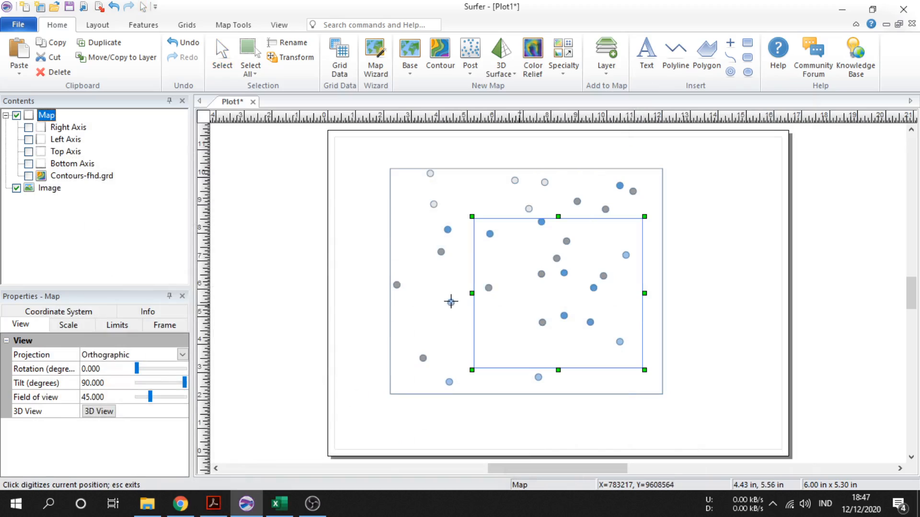
{"action": "left_click", "coordinate": [451, 303]}
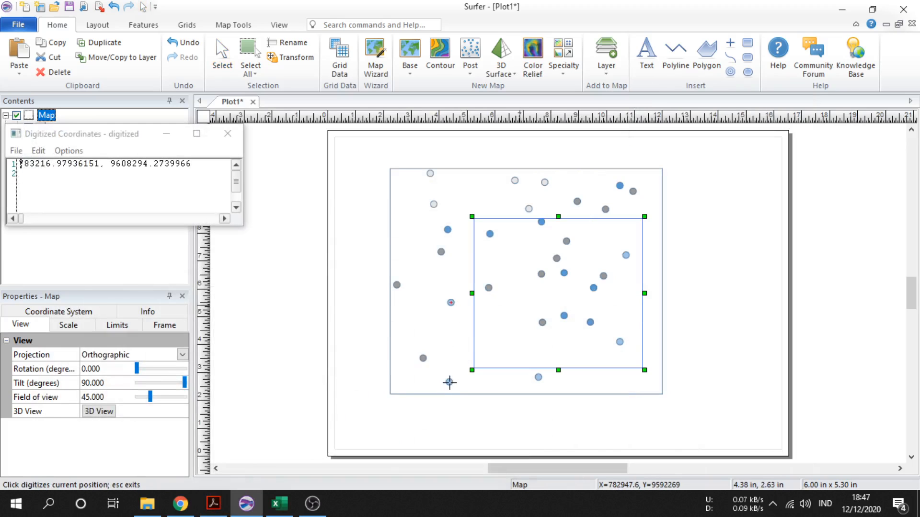
{"action": "left_click", "coordinate": [448, 382]}
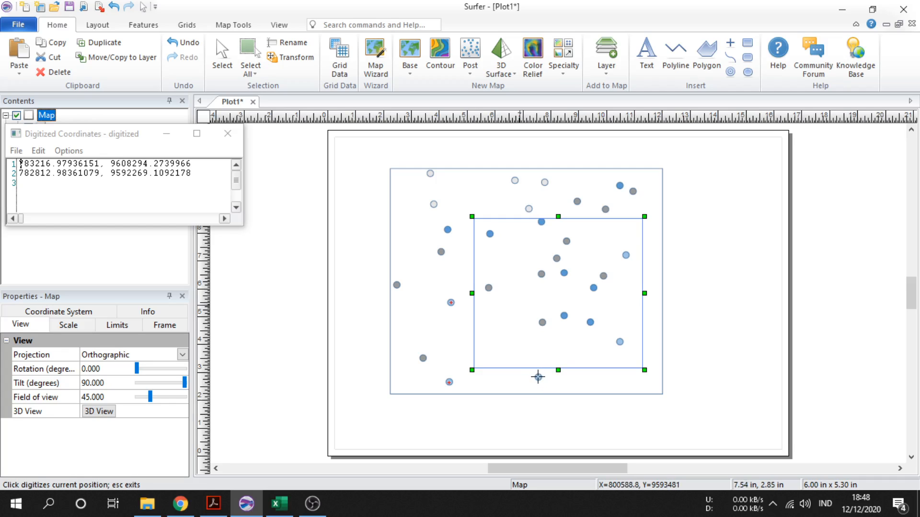
{"action": "left_click", "coordinate": [538, 377]}
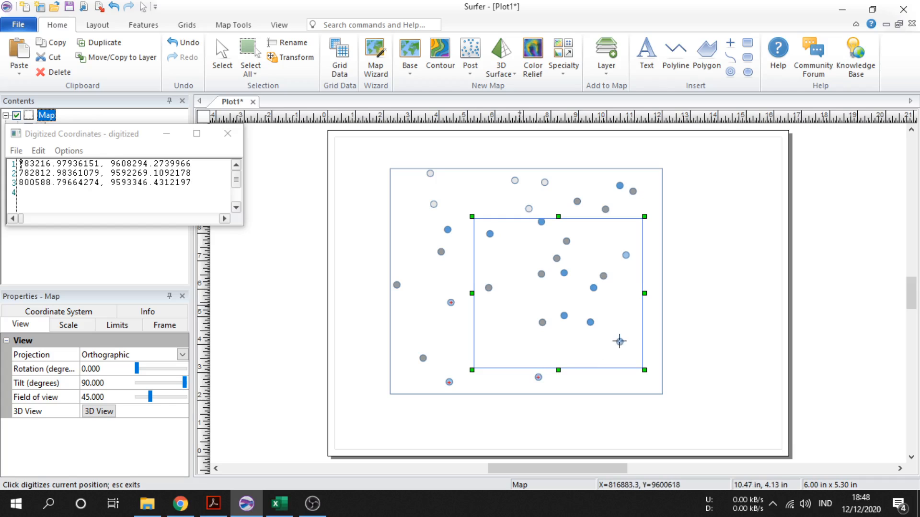
{"action": "left_click", "coordinate": [619, 342]}
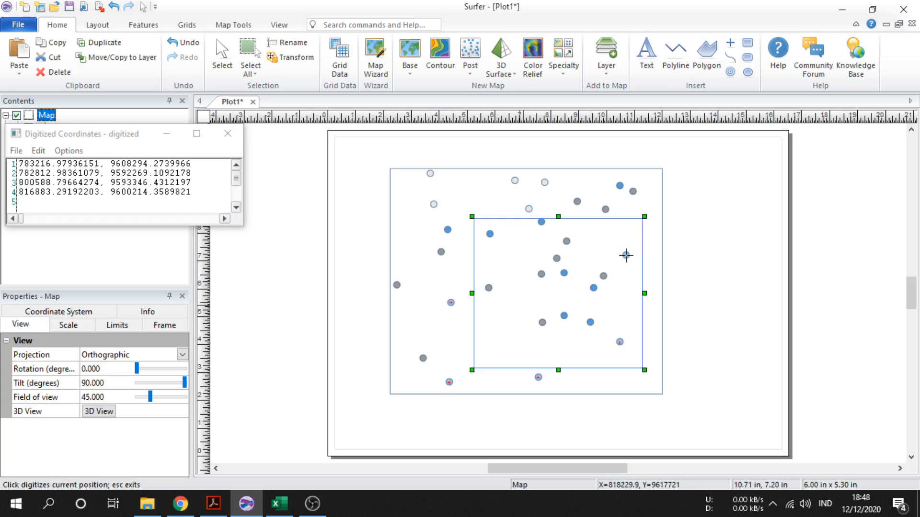
{"action": "left_click", "coordinate": [626, 256]}
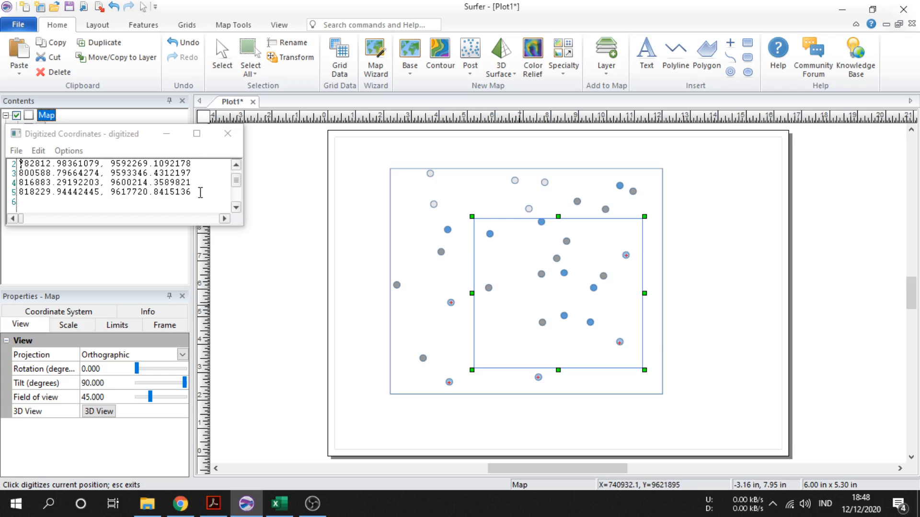
Copy the five new digitized coordinates and paste them into Excel starting at cell A27
{"action": "left_click_drag", "start_coordinate": [200, 192], "coordinate": [3, 128]}
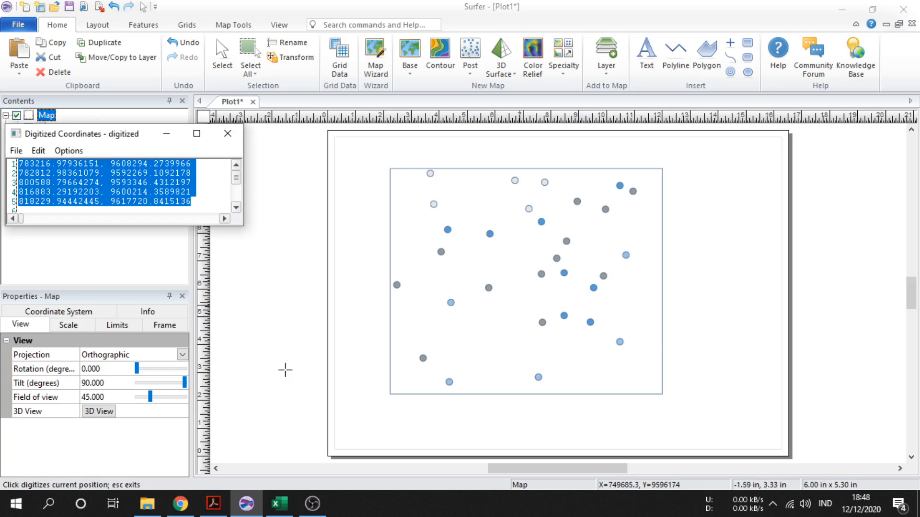
{"action": "left_click", "coordinate": [279, 504]}
{"action": "key", "text": "ctrl+v"}
Enter 2100 in cell C27 and fill it down to C31
{"action": "left_click", "coordinate": [131, 410]}
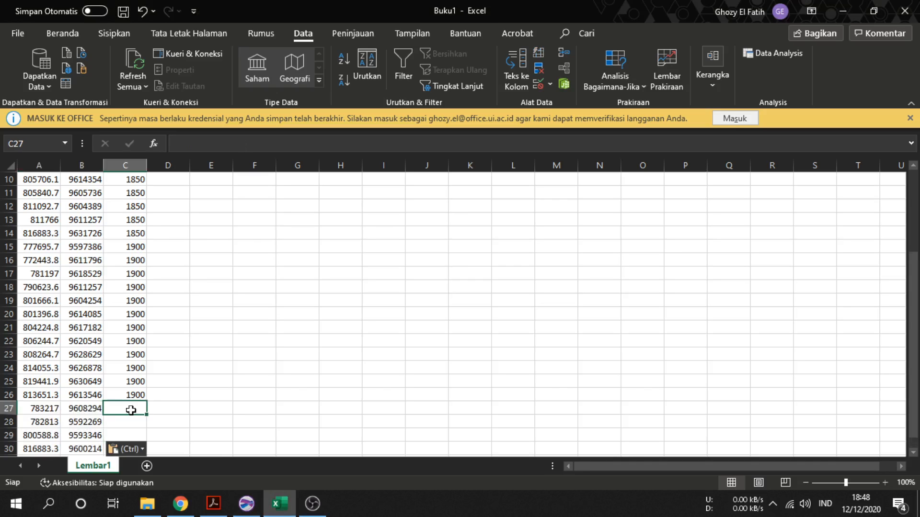
{"action": "type", "text": "2100"}
{"action": "left_click", "coordinate": [173, 394]}
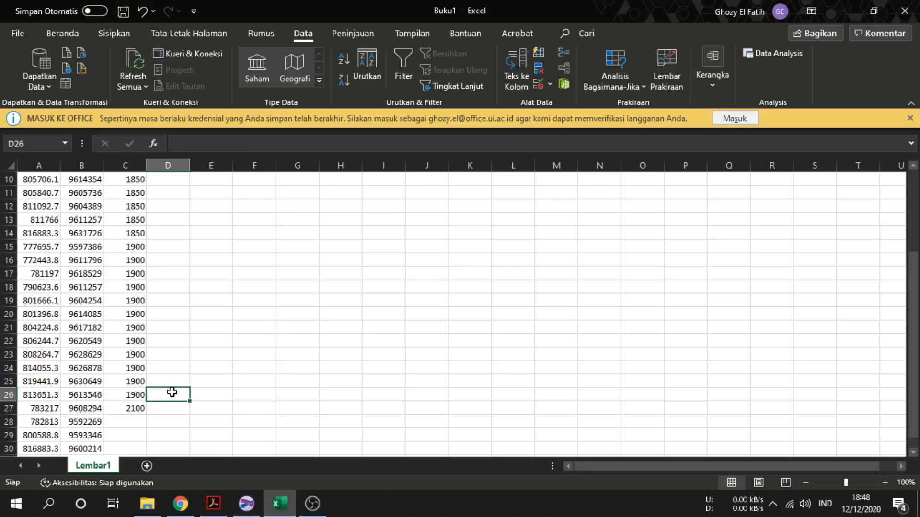
{"action": "scroll", "coordinate": [167, 393], "scroll_direction": "down", "scroll_amount": 2}
{"action": "left_click", "coordinate": [134, 328]}
{"action": "left_click_drag", "start_coordinate": [147, 334], "coordinate": [143, 383]}
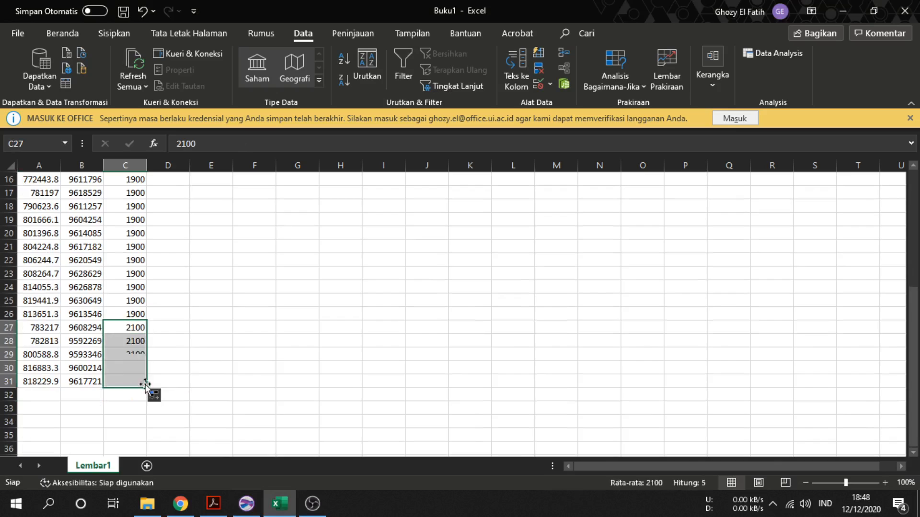
{"action": "left_click", "coordinate": [222, 341]}
{"action": "scroll", "coordinate": [226, 339], "scroll_direction": "up", "scroll_amount": 5}
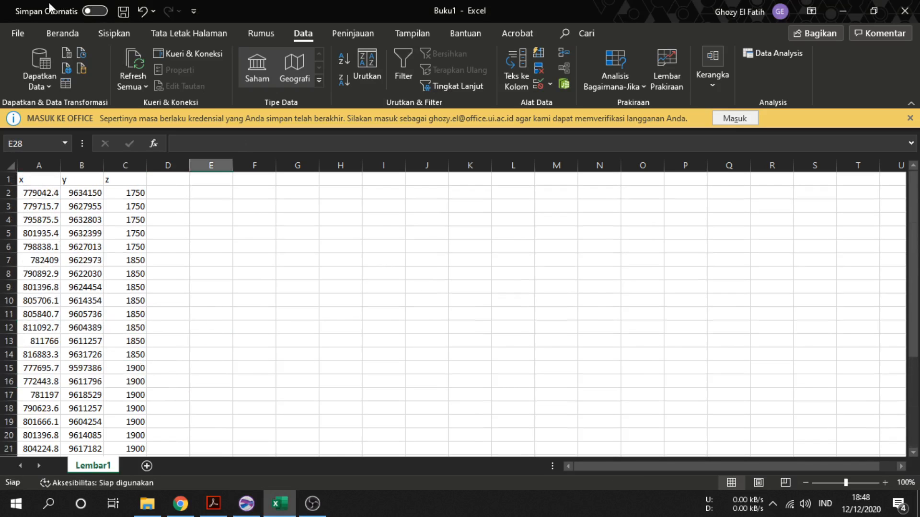
Save the workbook in Documents as kontur 1.xlsx
{"action": "left_click", "coordinate": [21, 34]}
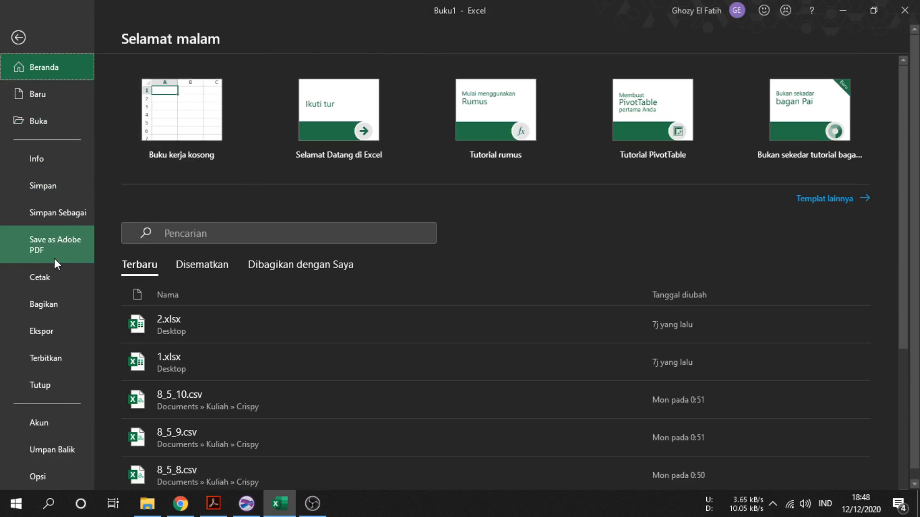
{"action": "left_click", "coordinate": [67, 214]}
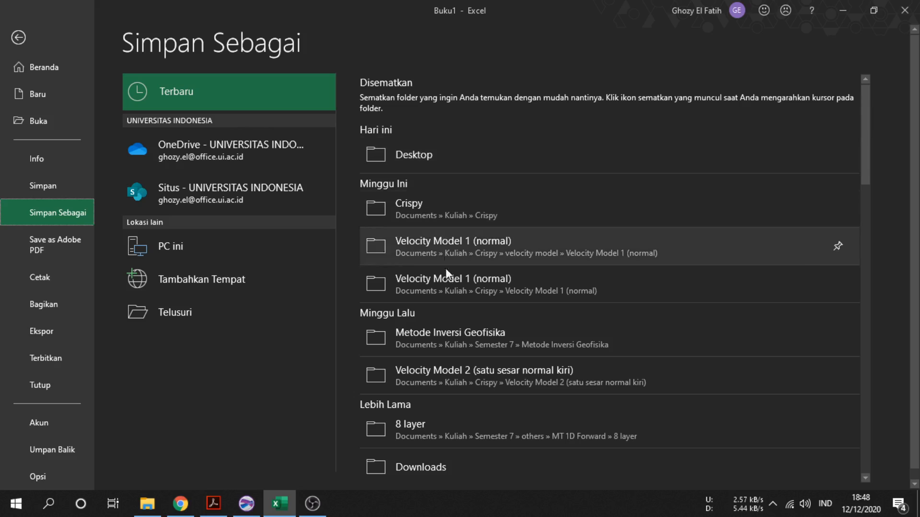
{"action": "scroll", "coordinate": [481, 380], "scroll_direction": "down", "scroll_amount": 5}
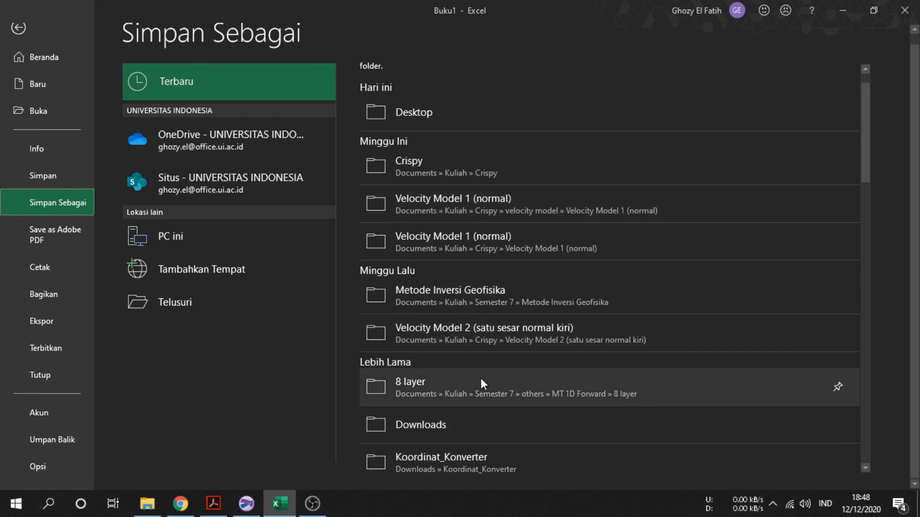
{"action": "scroll", "coordinate": [462, 332], "scroll_direction": "down", "scroll_amount": 2}
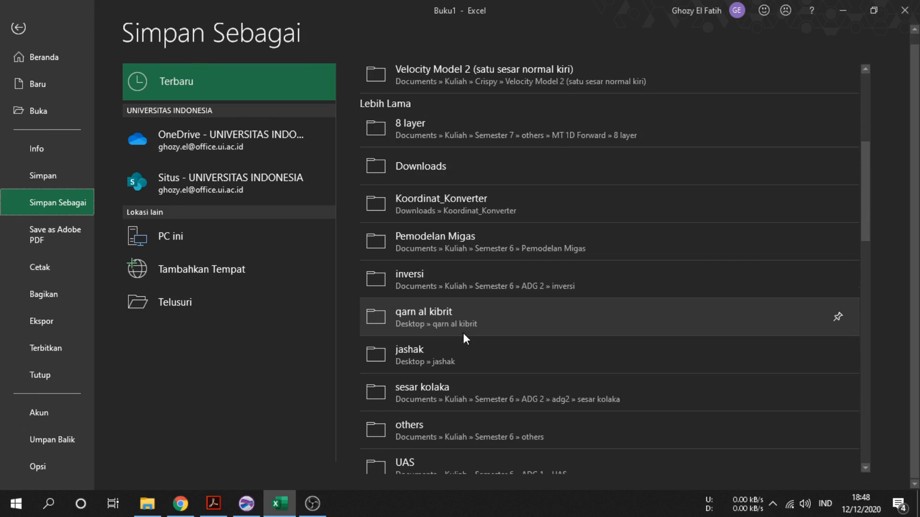
{"action": "scroll", "coordinate": [464, 342], "scroll_direction": "up", "scroll_amount": 7}
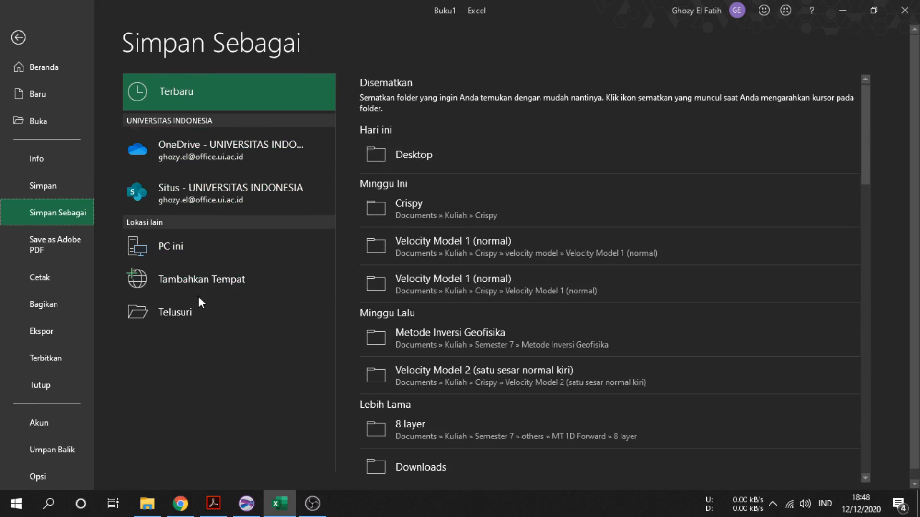
{"action": "left_click", "coordinate": [194, 316]}
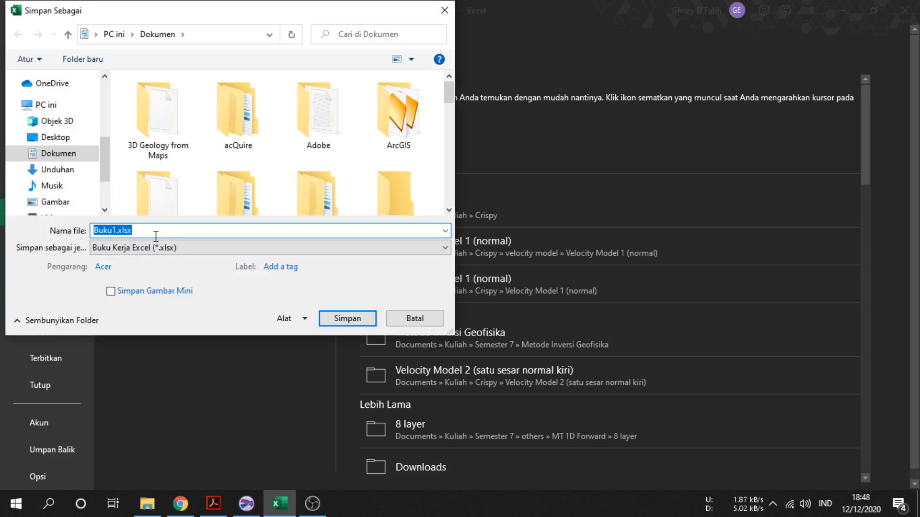
{"action": "type", "text": "t"}
{"action": "key", "text": "BackSpace"}
{"action": "type", "text": "kontur"}
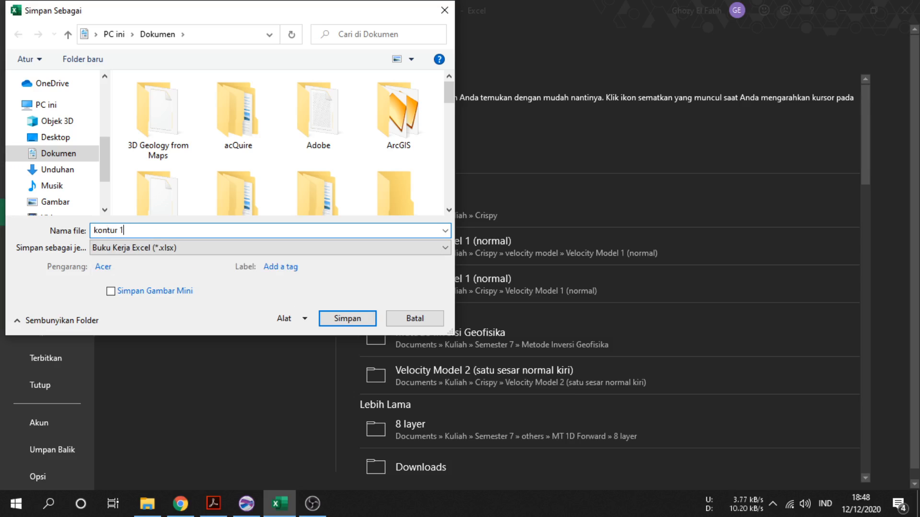
{"action": "type", "text": " 1"}
{"action": "key", "text": "Return"}
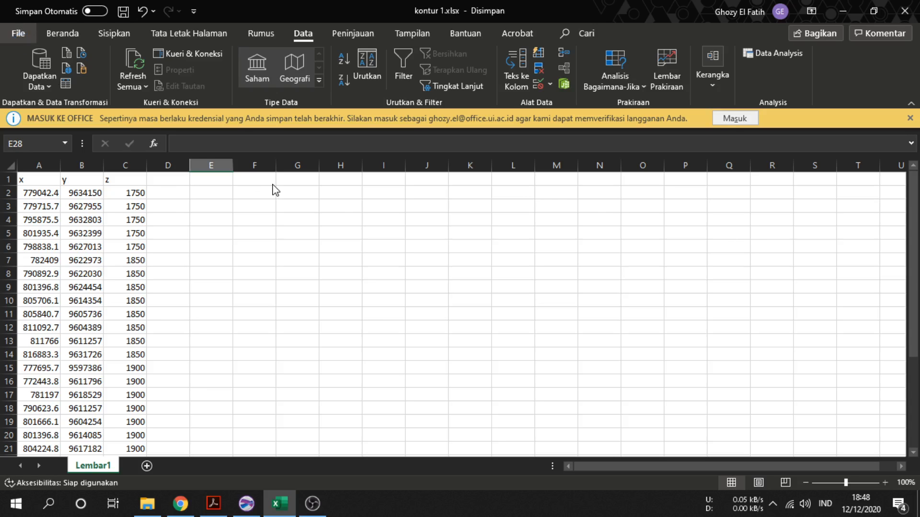
{"action": "key", "text": "alt+f"}
{"action": "left_click", "coordinate": [18, 37]}
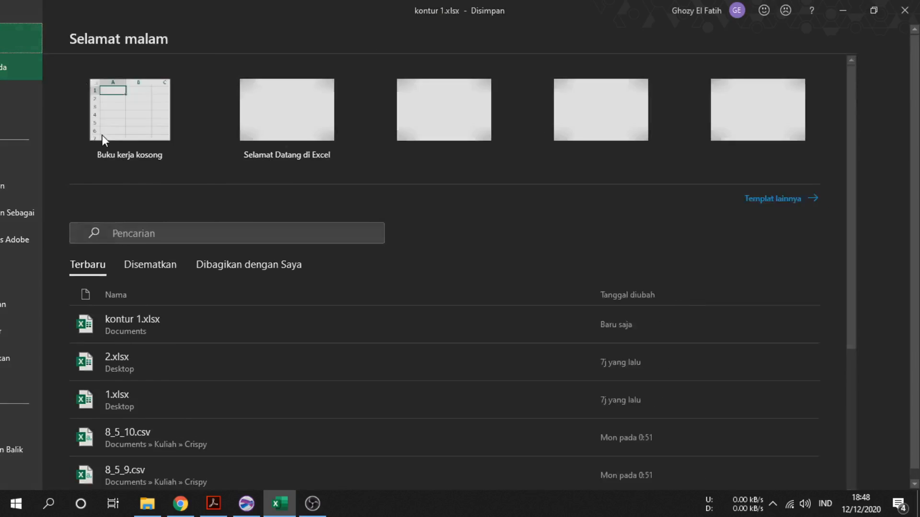
{"action": "left_click", "coordinate": [336, 314]}
Back in Surfer, close the Digitized Coordinates window without saving and delete the map object
{"action": "left_click", "coordinate": [255, 505]}
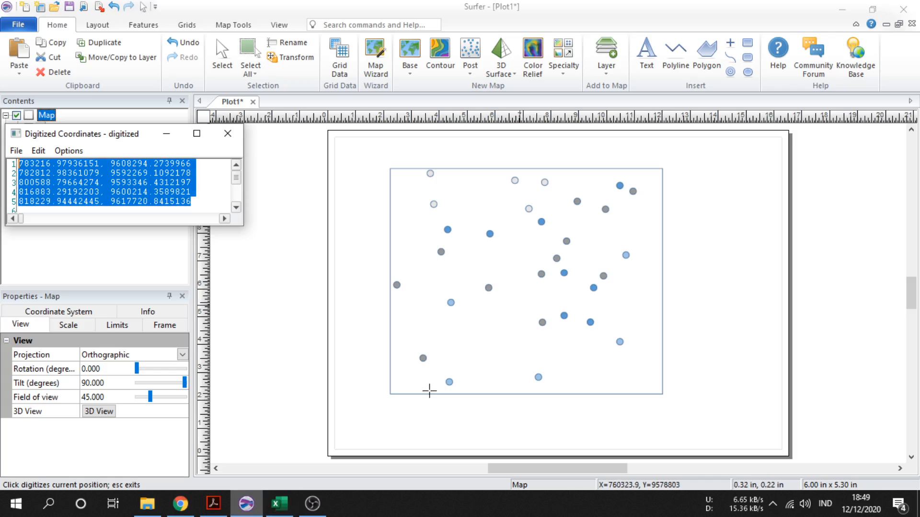
{"action": "left_click", "coordinate": [228, 135]}
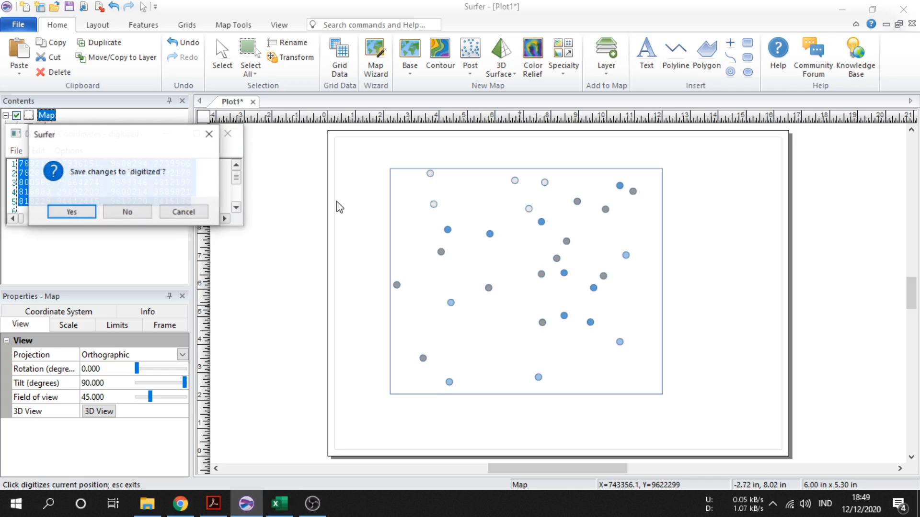
{"action": "left_click", "coordinate": [127, 214]}
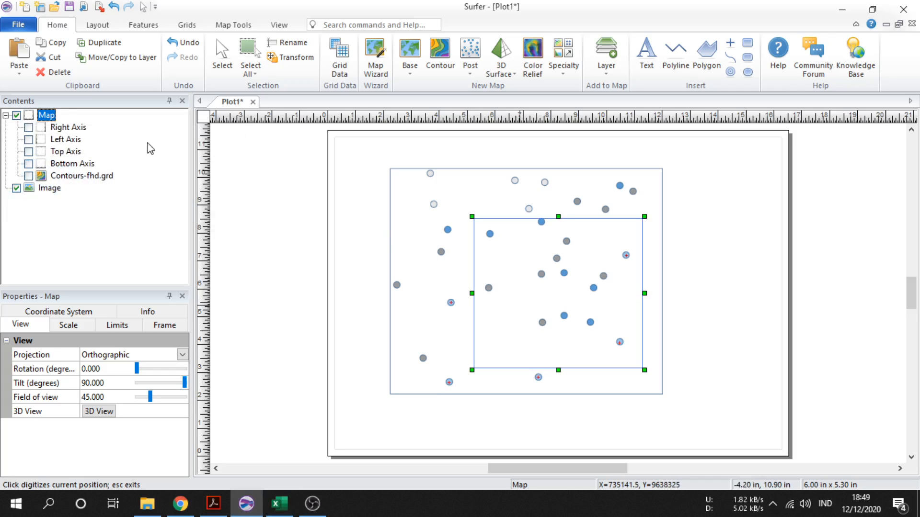
{"action": "right_click", "coordinate": [43, 119]}
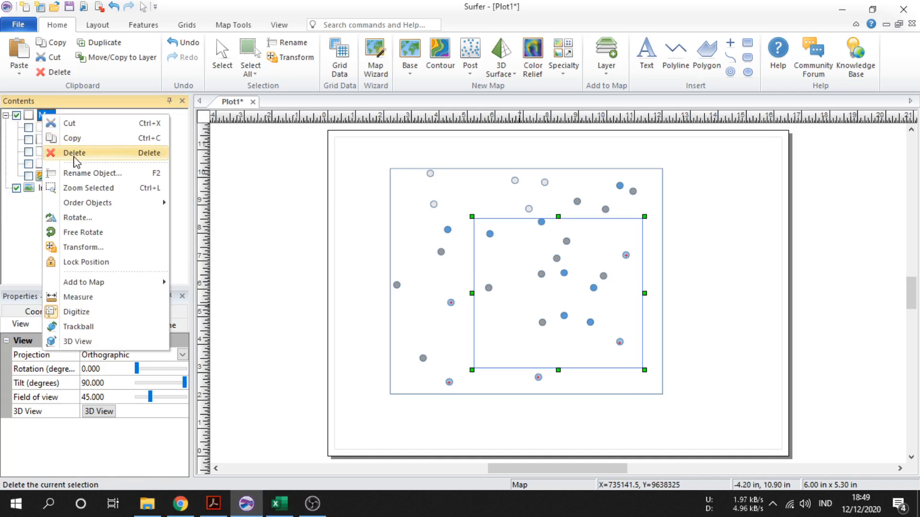
{"action": "left_click", "coordinate": [50, 153]}
Reposition and enlarge the base image on the page
{"action": "left_click", "coordinate": [49, 117]}
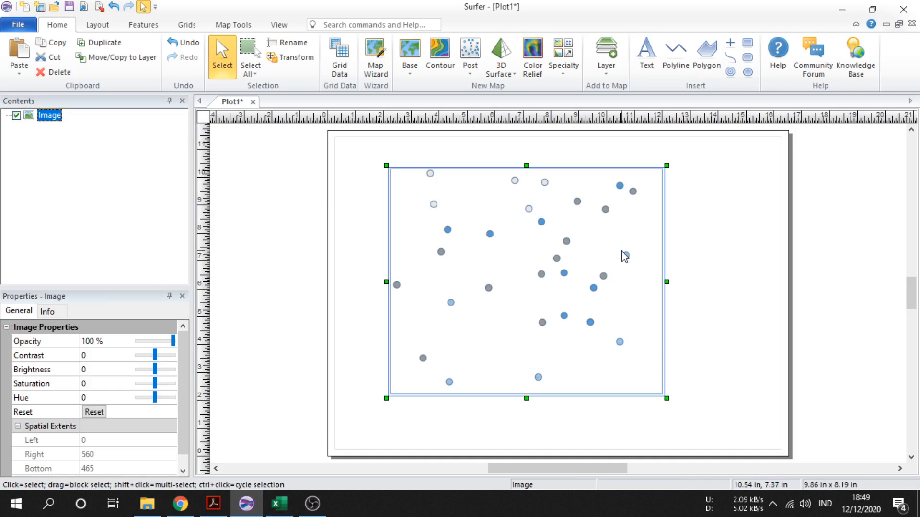
{"action": "left_click", "coordinate": [713, 244]}
{"action": "left_click", "coordinate": [551, 246]}
{"action": "left_click_drag", "start_coordinate": [551, 246], "coordinate": [512, 221]}
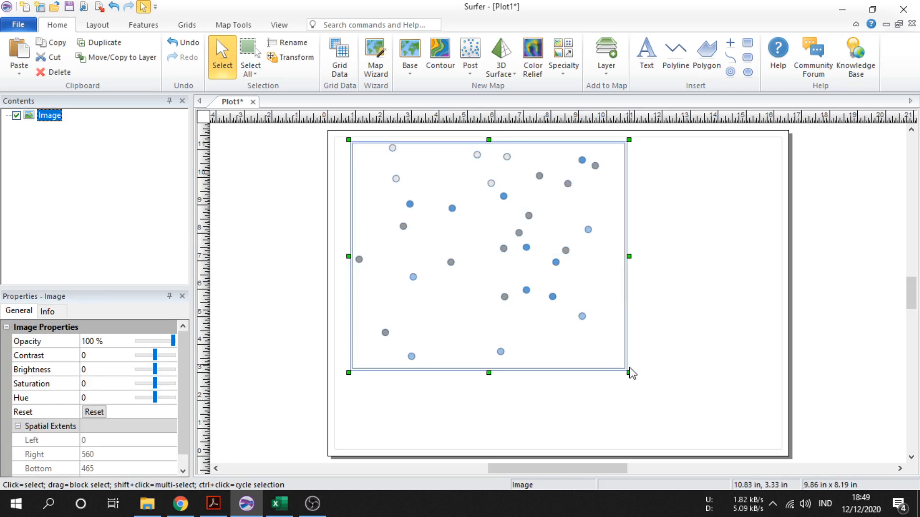
{"action": "left_click_drag", "start_coordinate": [634, 376], "coordinate": [713, 430]}
{"action": "left_click_drag", "start_coordinate": [620, 347], "coordinate": [637, 357]}
{"action": "left_click", "coordinate": [737, 339]}
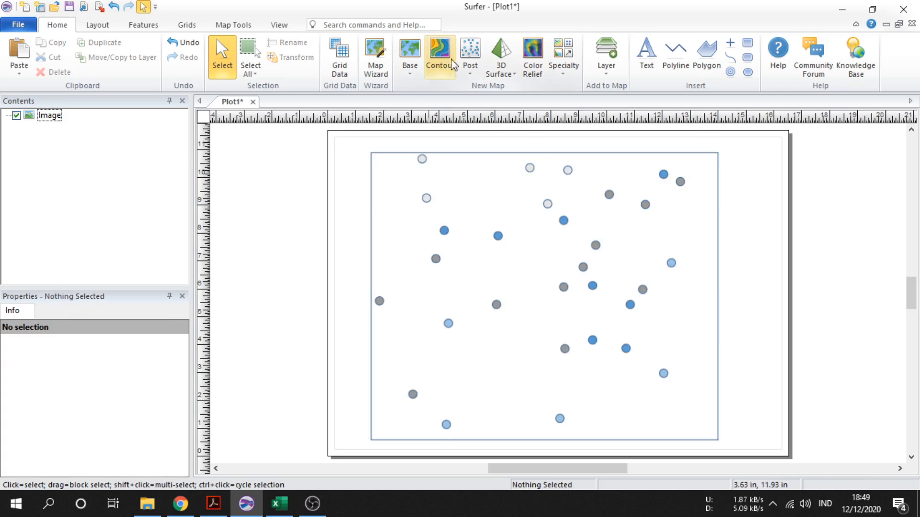
Create a post map from kontur 1.xlsx in the Documents folder
{"action": "left_click", "coordinate": [471, 57]}
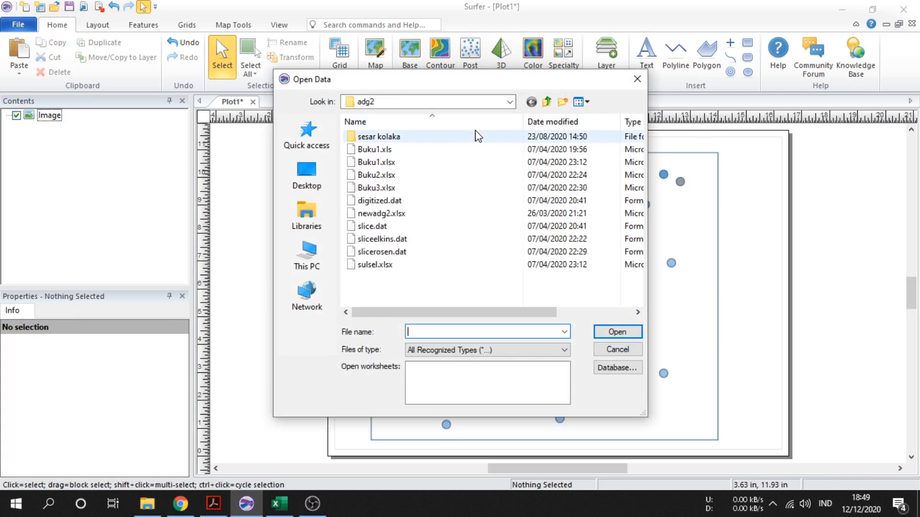
{"action": "left_click", "coordinate": [510, 102]}
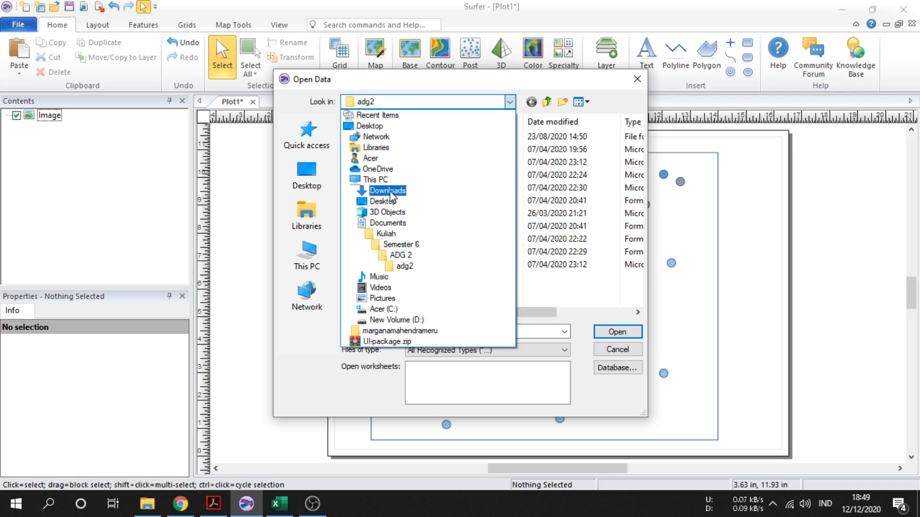
{"action": "left_click", "coordinate": [397, 225]}
{"action": "scroll", "coordinate": [477, 263], "scroll_direction": "down", "scroll_amount": 5}
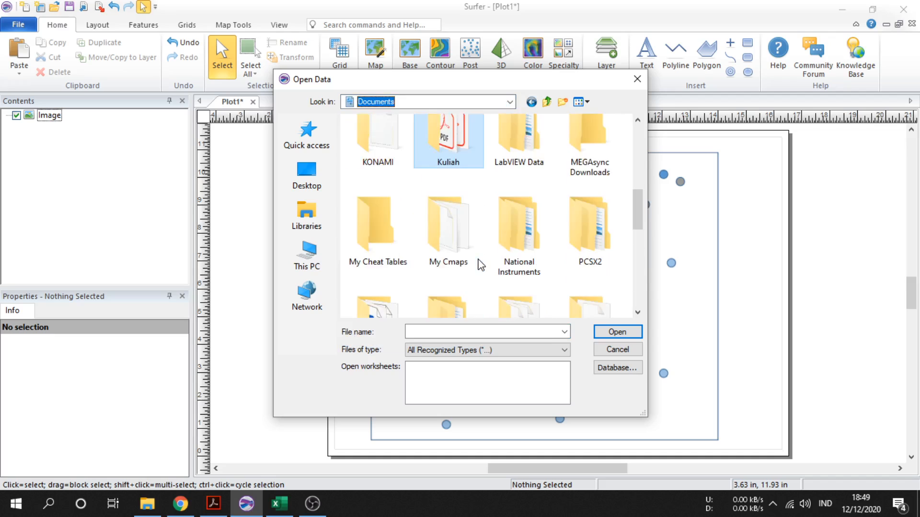
{"action": "left_click", "coordinate": [450, 248]}
{"action": "double_click", "coordinate": [450, 248]}
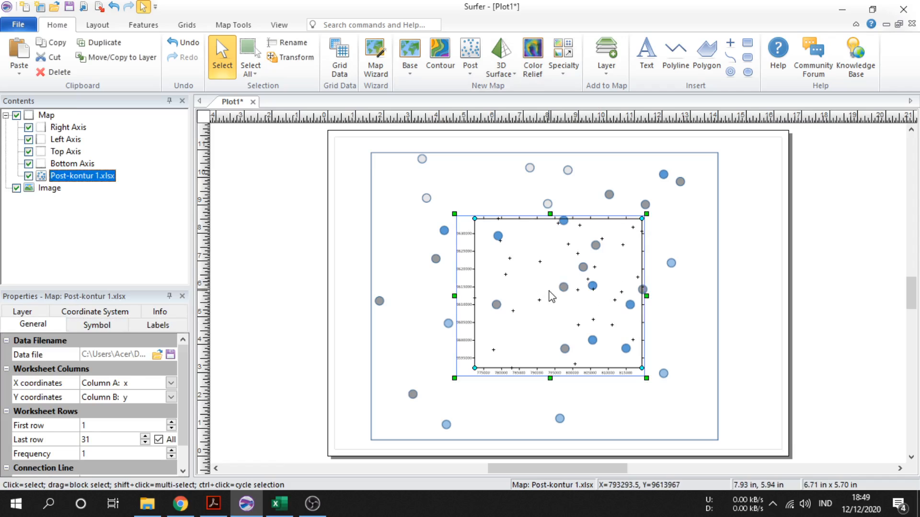
Move and enlarge the post map so it overlays the image, and open its symbol properties
{"action": "left_click_drag", "start_coordinate": [551, 296], "coordinate": [479, 303]}
{"action": "left_click_drag", "start_coordinate": [559, 355], "coordinate": [571, 321]}
{"action": "left_click", "coordinate": [97, 325]}
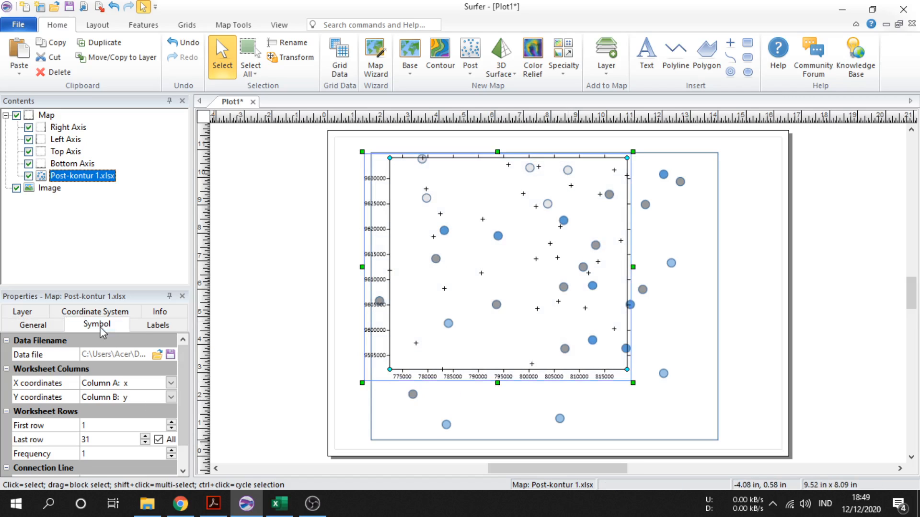
Increase the post map's symbol size to 0.16 in
{"action": "scroll", "coordinate": [120, 431], "scroll_direction": "down", "scroll_amount": 1}
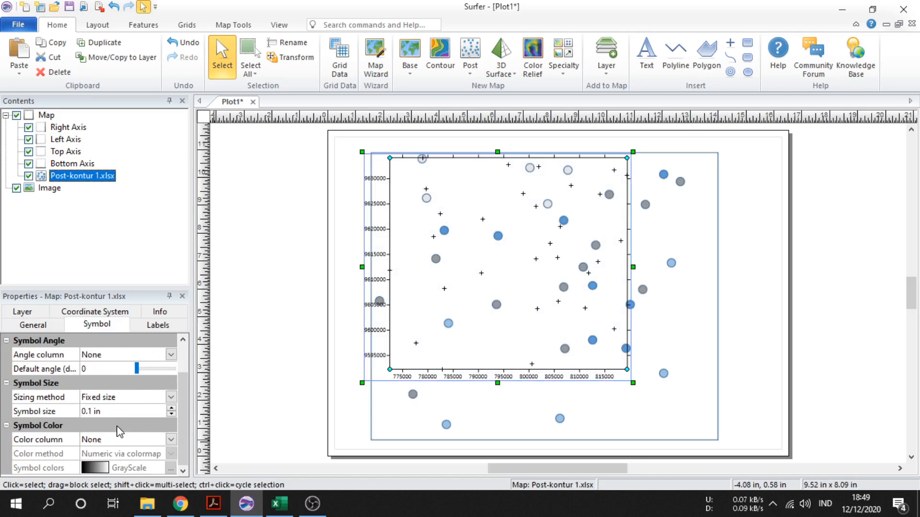
{"action": "left_click", "coordinate": [171, 408]}
{"action": "left_click", "coordinate": [172, 409]}
{"action": "left_click", "coordinate": [171, 408]}
{"action": "left_click", "coordinate": [171, 408]}
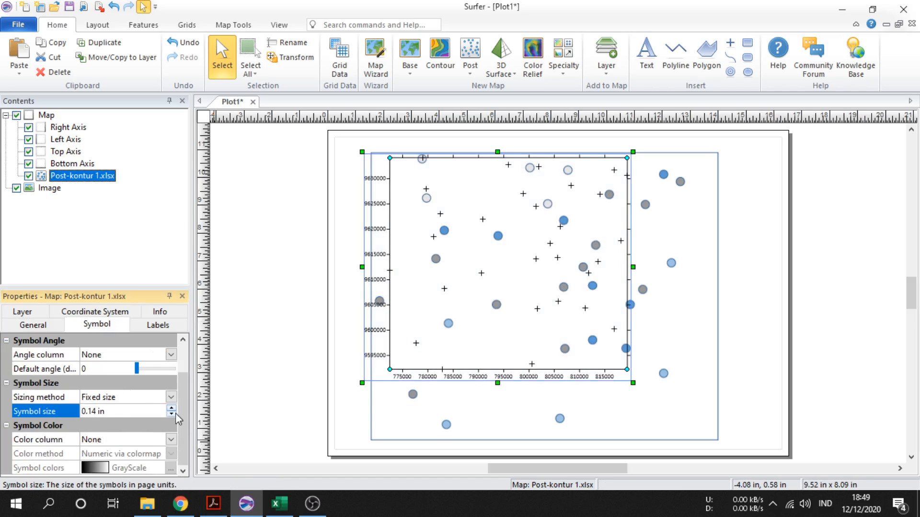
{"action": "left_click", "coordinate": [171, 408]}
{"action": "left_click", "coordinate": [171, 409]}
{"action": "scroll", "coordinate": [152, 424], "scroll_direction": "up", "scroll_amount": 1}
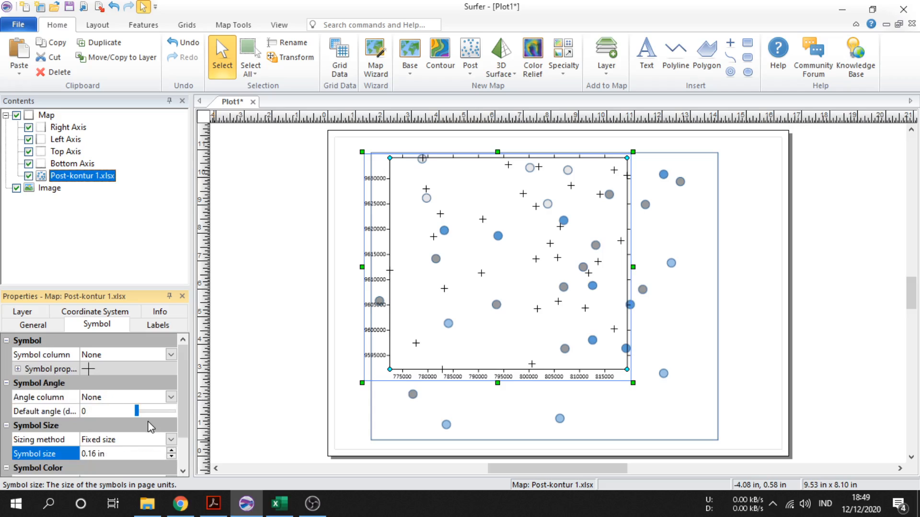
Change the post map's symbol to the filled triangle (Symbol 18)
{"action": "double_click", "coordinate": [132, 372]}
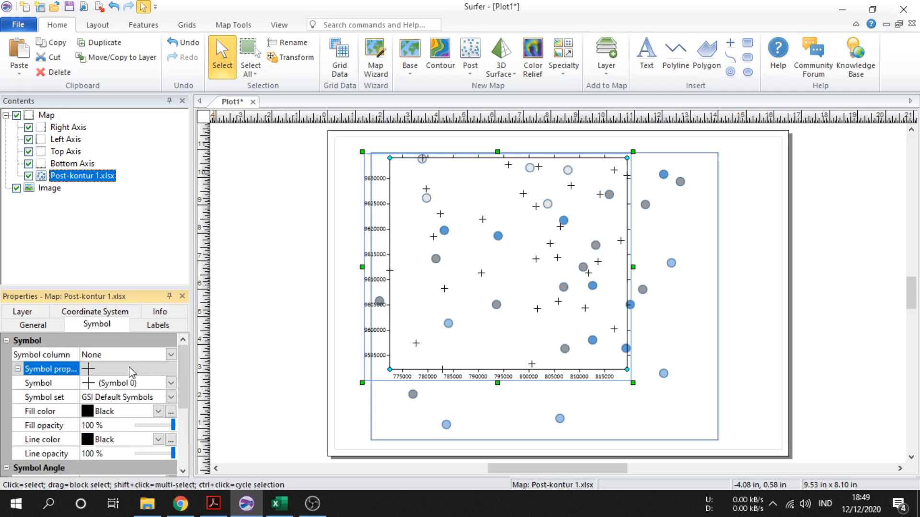
{"action": "left_click", "coordinate": [170, 383]}
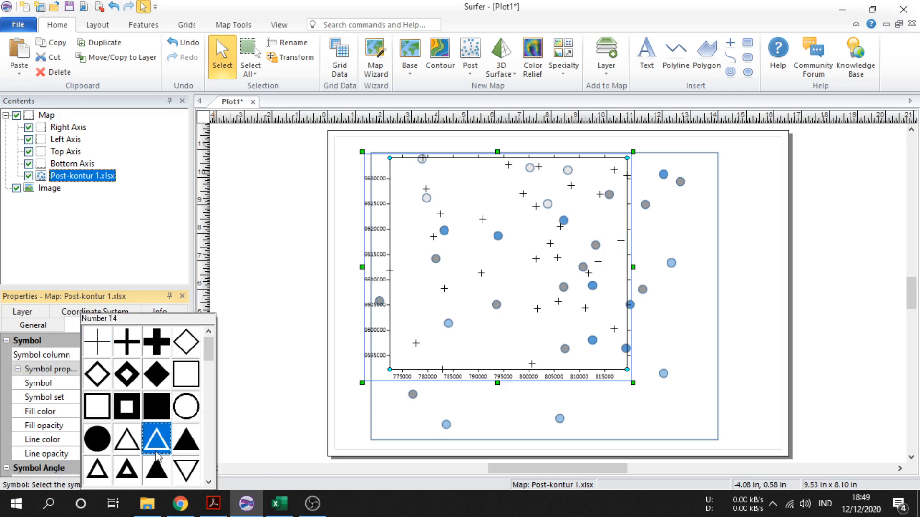
{"action": "left_click", "coordinate": [157, 470]}
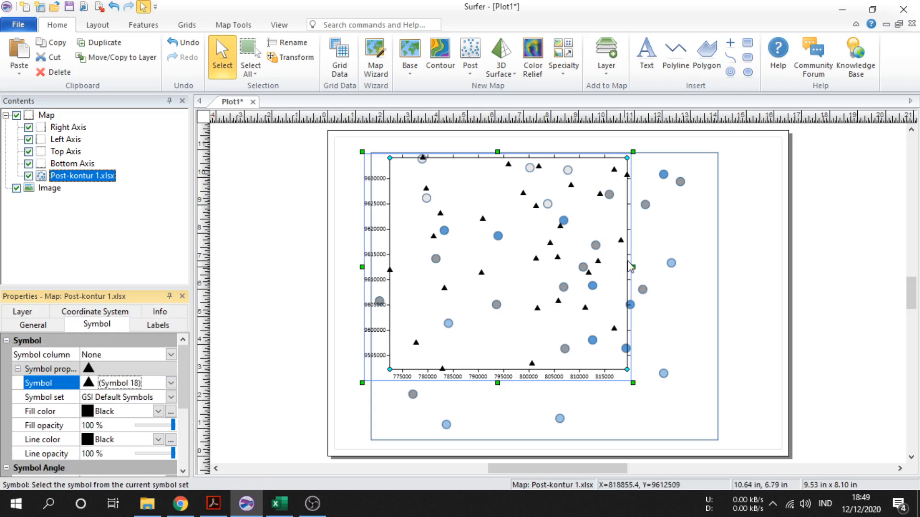
Move and stretch the post map vertically so its triangles line up with the image's points
{"action": "left_click_drag", "start_coordinate": [541, 280], "coordinate": [535, 312]}
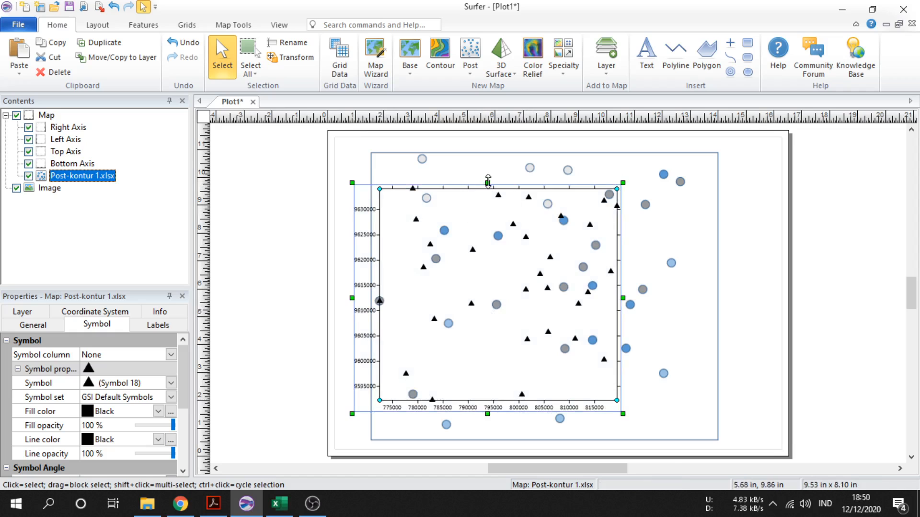
{"action": "left_click_drag", "start_coordinate": [487, 183], "coordinate": [494, 158]}
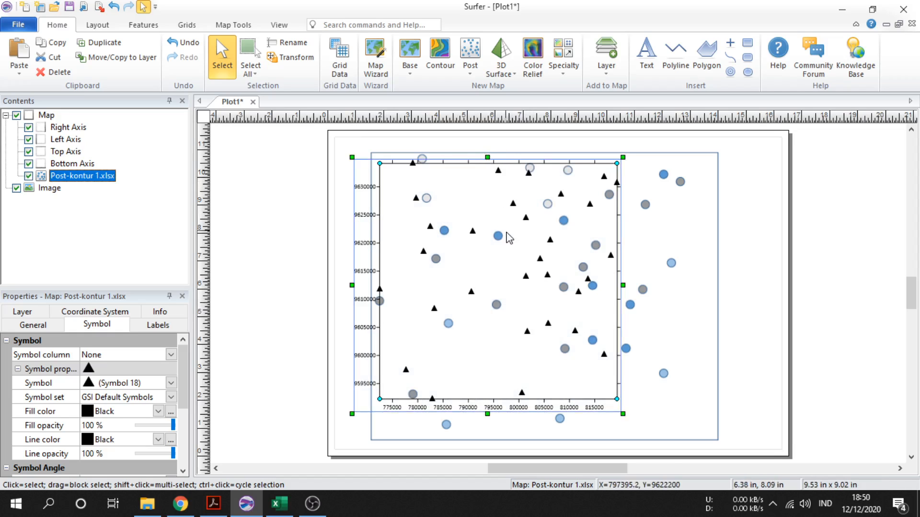
{"action": "left_click_drag", "start_coordinate": [504, 236], "coordinate": [504, 246]}
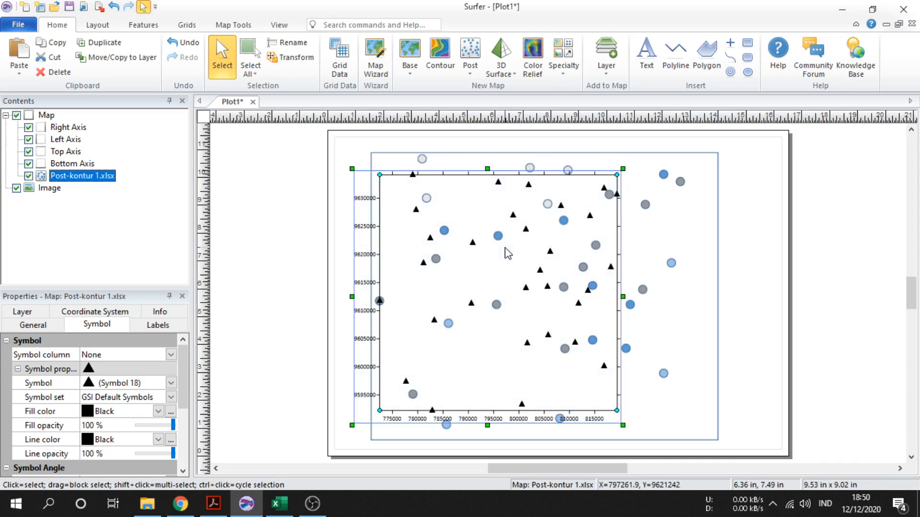
{"action": "left_click_drag", "start_coordinate": [487, 167], "coordinate": [487, 144]}
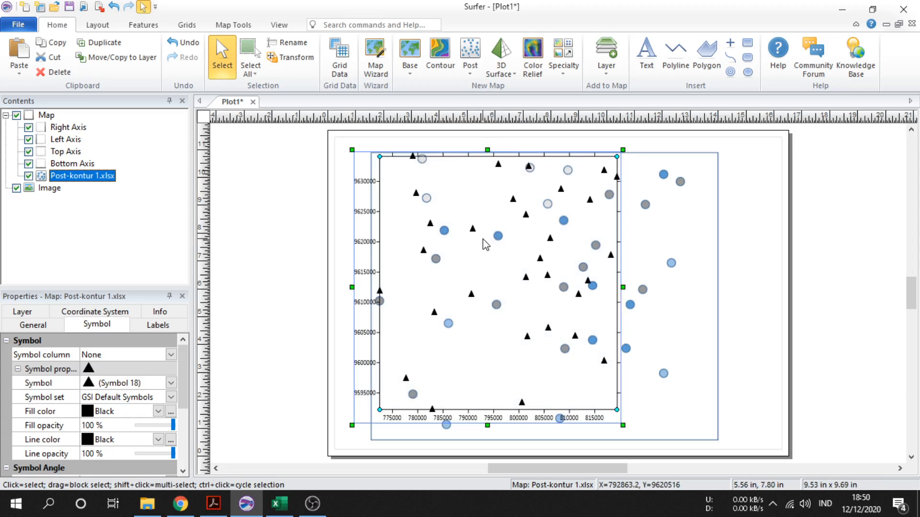
{"action": "left_click_drag", "start_coordinate": [483, 241], "coordinate": [483, 252]}
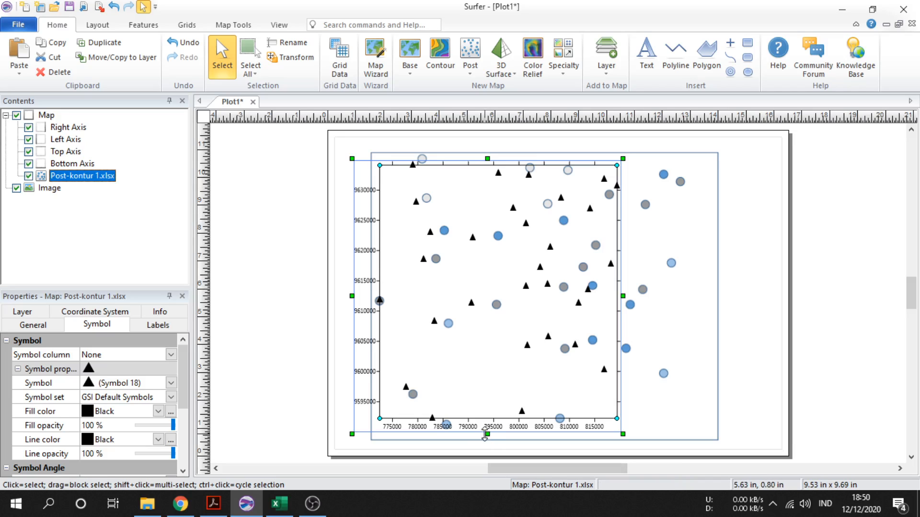
{"action": "left_click_drag", "start_coordinate": [486, 434], "coordinate": [486, 441]}
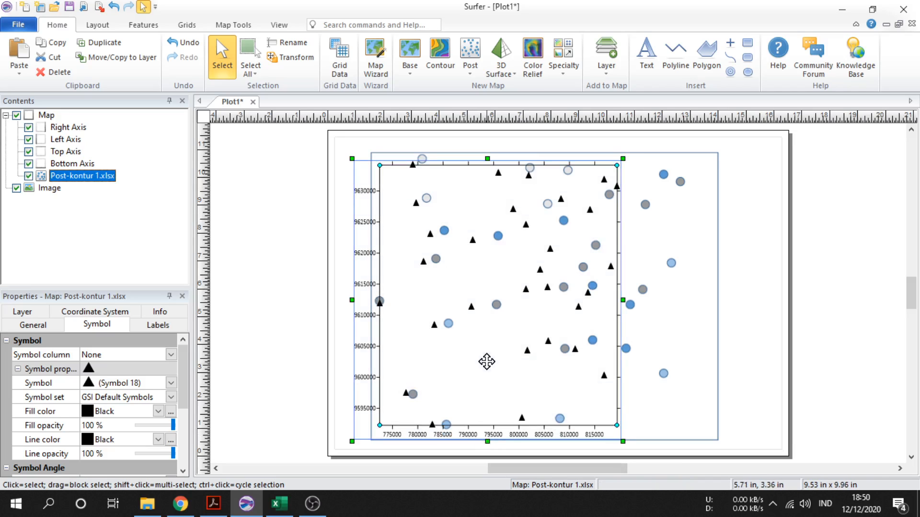
{"action": "left_click_drag", "start_coordinate": [486, 361], "coordinate": [486, 358]}
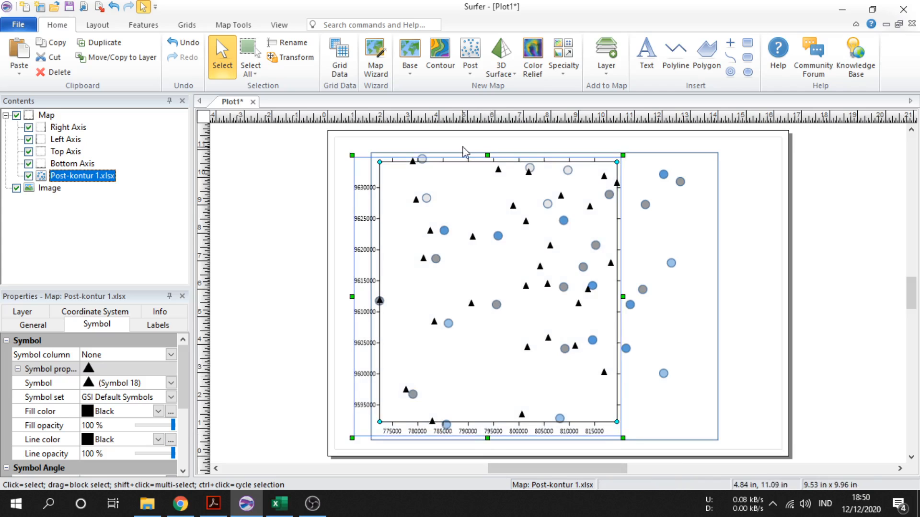
{"action": "left_click_drag", "start_coordinate": [489, 155], "coordinate": [489, 152]}
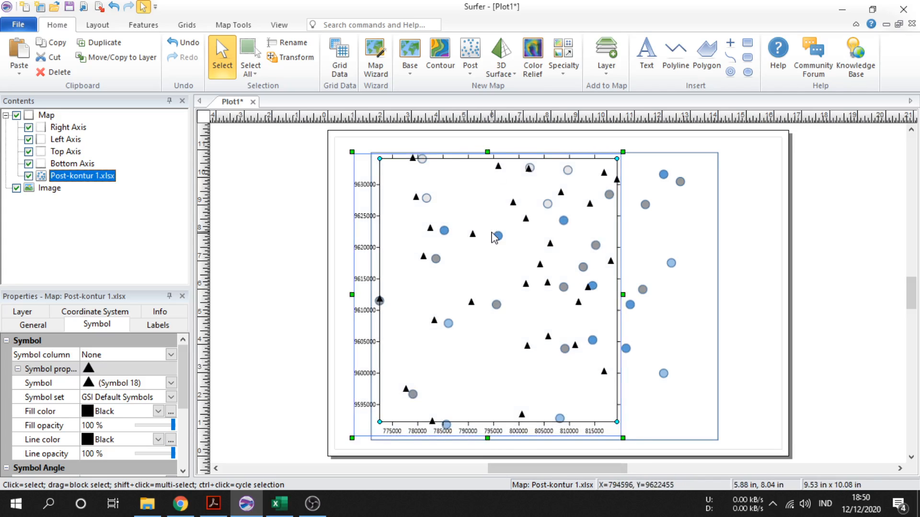
{"action": "left_click_drag", "start_coordinate": [491, 234], "coordinate": [492, 240]}
{"action": "key", "text": "Up"}
{"action": "key", "text": "Up"}
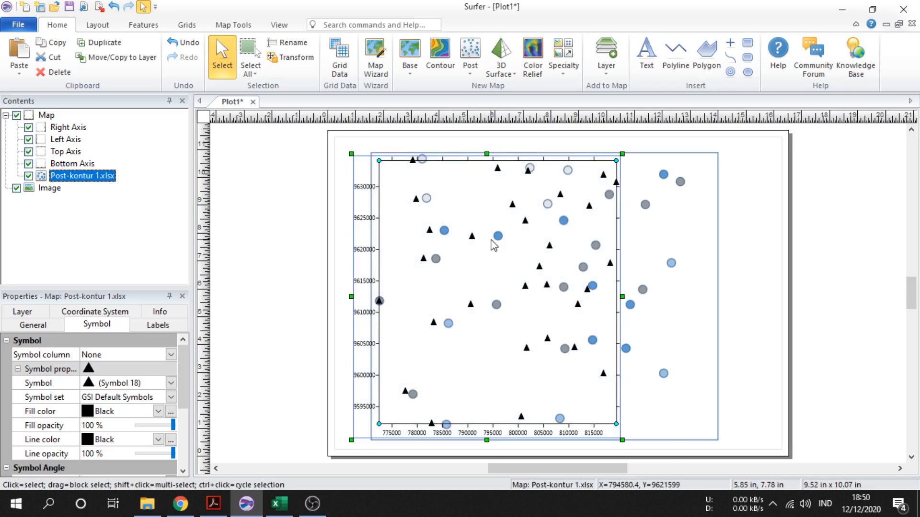
{"action": "key", "text": "Up"}
{"action": "key", "text": "Right"}
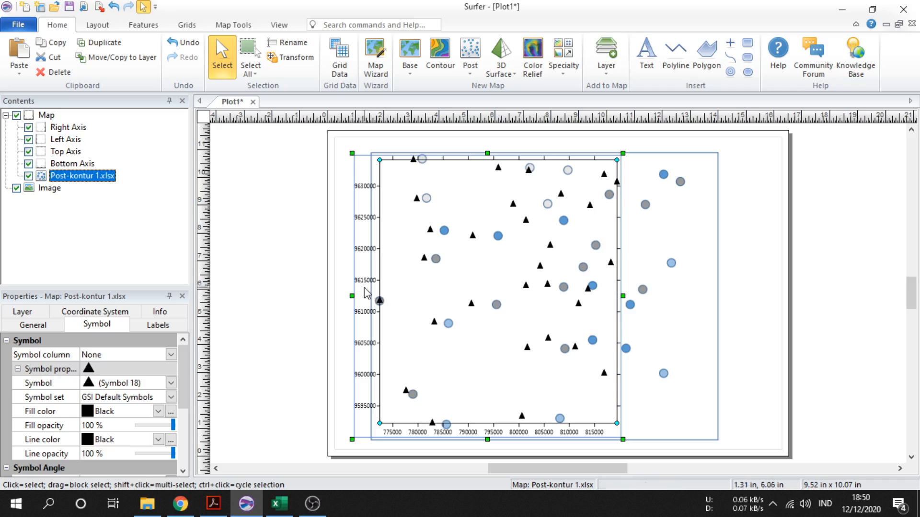
Stretch the post map horizontally and nudge it so each triangle sits on its image point
{"action": "left_click_drag", "start_coordinate": [623, 296], "coordinate": [715, 296]}
{"action": "left_click_drag", "start_coordinate": [594, 314], "coordinate": [585, 314]}
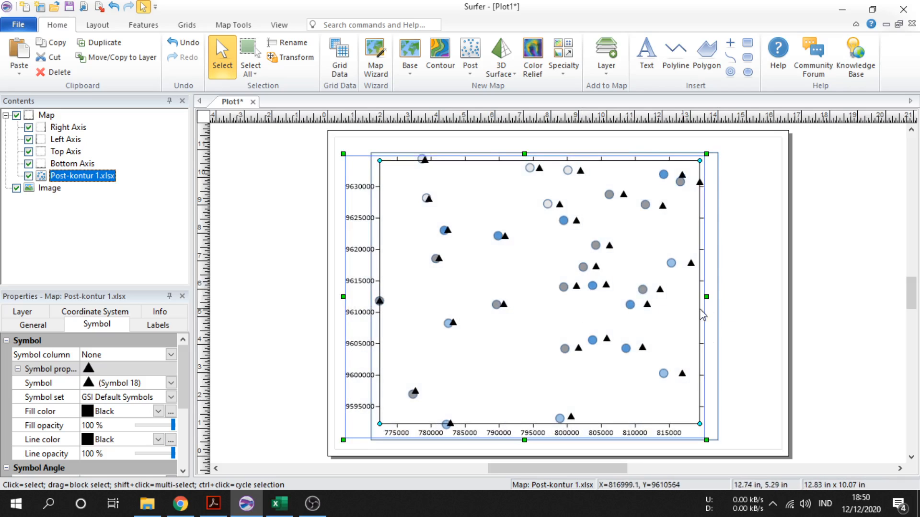
{"action": "left_click_drag", "start_coordinate": [707, 297], "coordinate": [689, 295]}
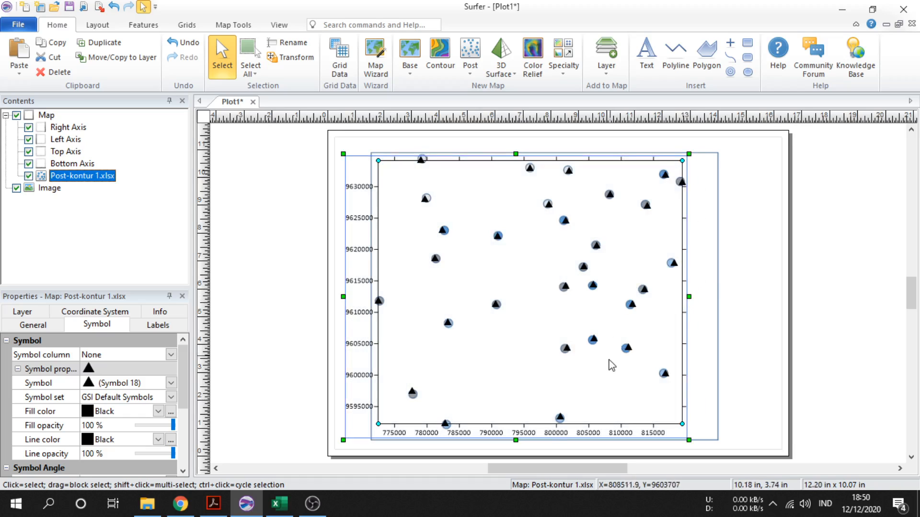
{"action": "left_click_drag", "start_coordinate": [516, 441], "coordinate": [516, 442]}
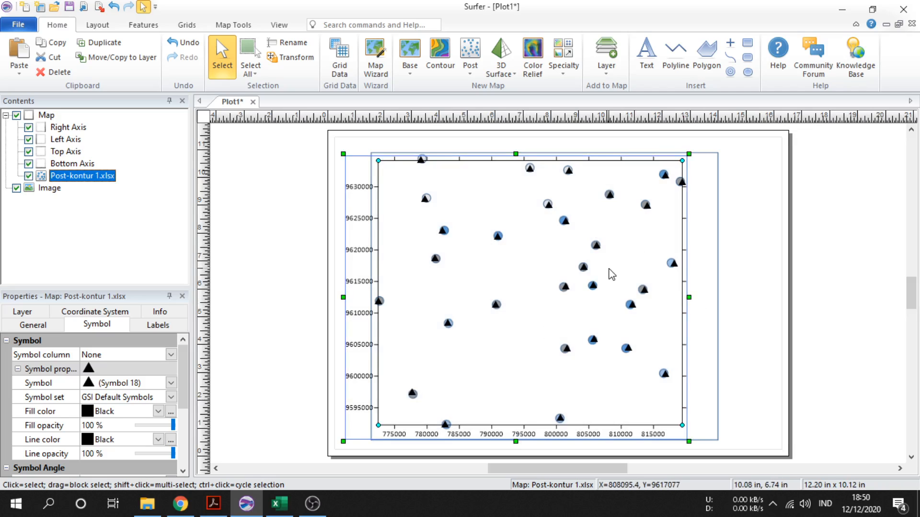
{"action": "key", "text": "Up"}
{"action": "key", "text": "Right"}
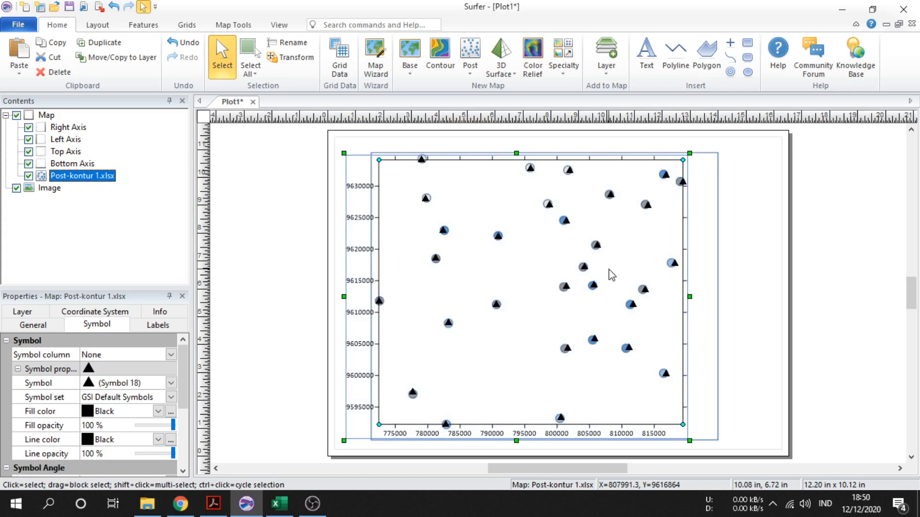
{"action": "key", "text": "Left"}
{"action": "key", "text": "Left"}
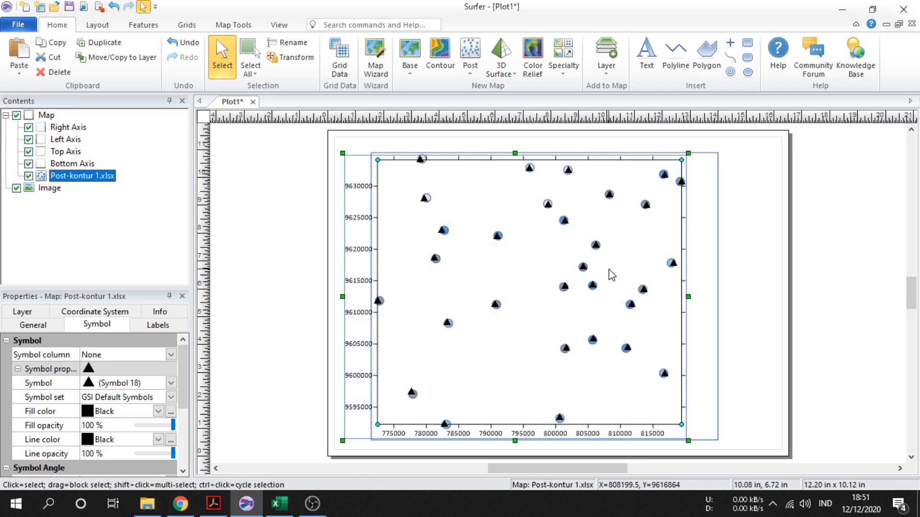
{"action": "left_click", "coordinate": [775, 293]}
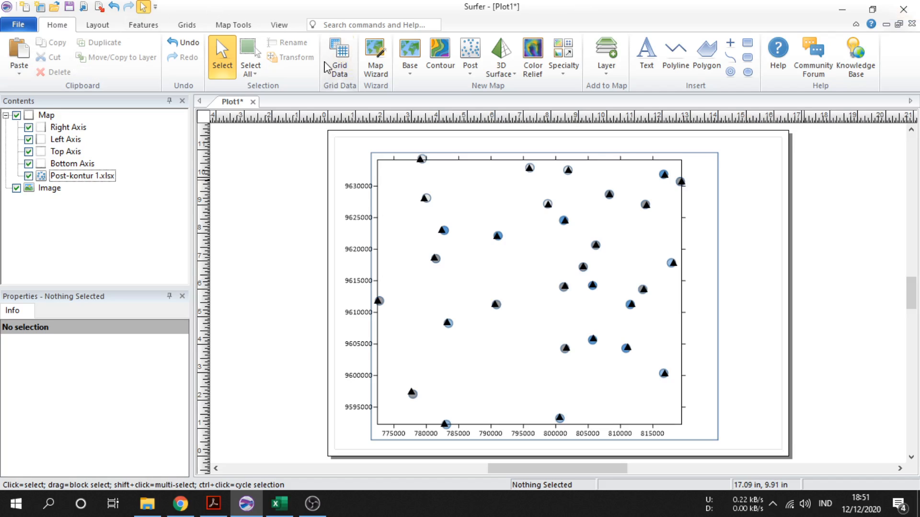
Grid the kontur 1.xlsx data with Kriging into kontur 1.grd in the Documents folder
{"action": "left_click", "coordinate": [337, 69]}
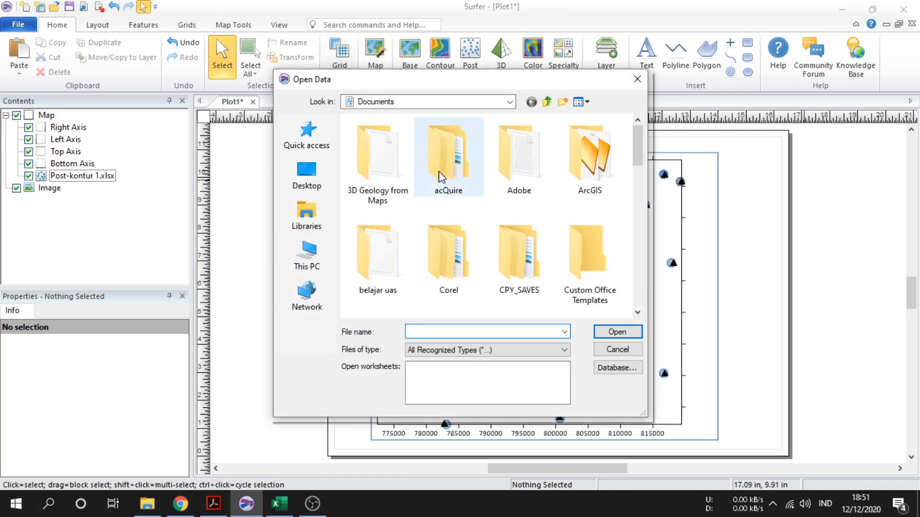
{"action": "scroll", "coordinate": [446, 215], "scroll_direction": "down", "scroll_amount": 5}
{"action": "scroll", "coordinate": [447, 218], "scroll_direction": "down", "scroll_amount": 3}
{"action": "double_click", "coordinate": [450, 252]}
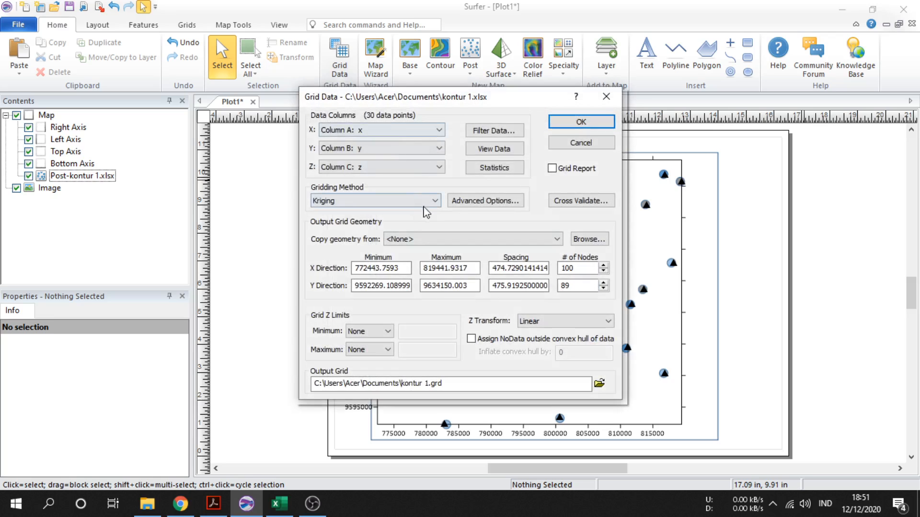
{"action": "left_click", "coordinate": [581, 122]}
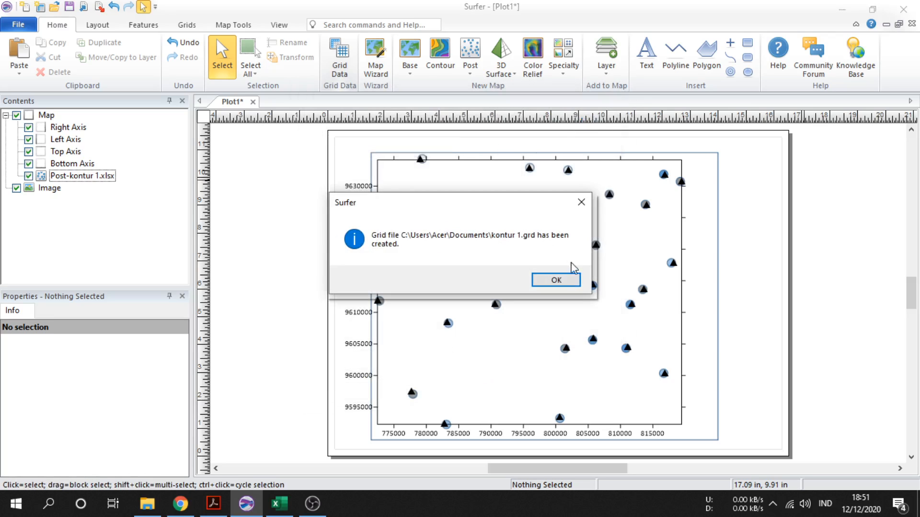
{"action": "left_click", "coordinate": [561, 279]}
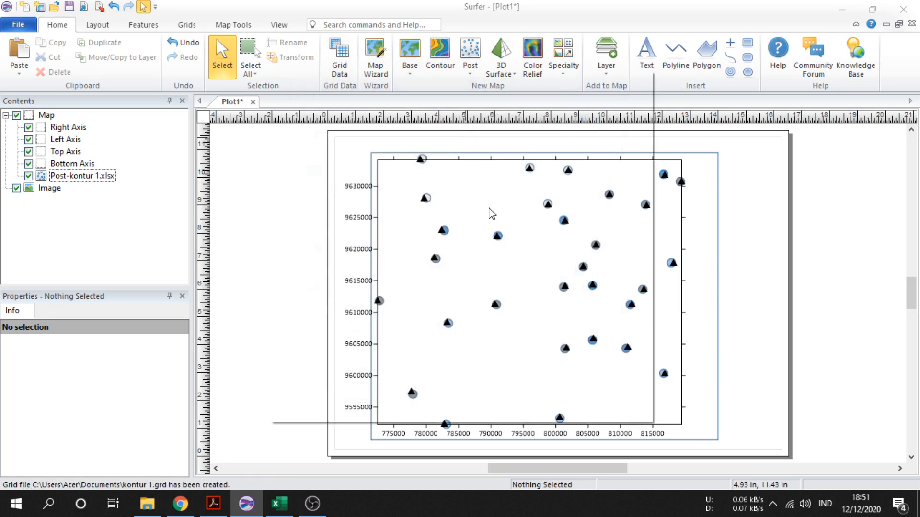
Create a contour map from the kontur 1.grd grid file
{"action": "scroll", "coordinate": [461, 240], "scroll_direction": "down", "scroll_amount": 6}
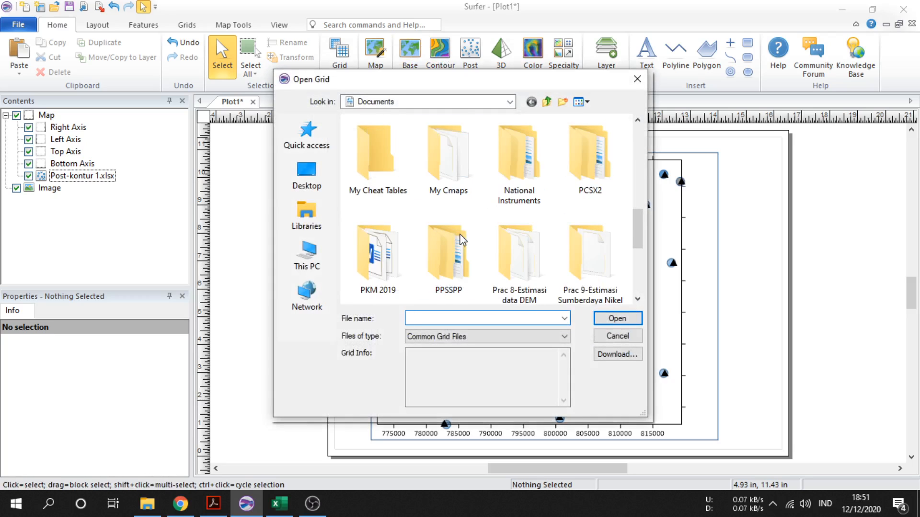
{"action": "scroll", "coordinate": [461, 240], "scroll_direction": "down", "scroll_amount": 5}
{"action": "double_click", "coordinate": [615, 247]}
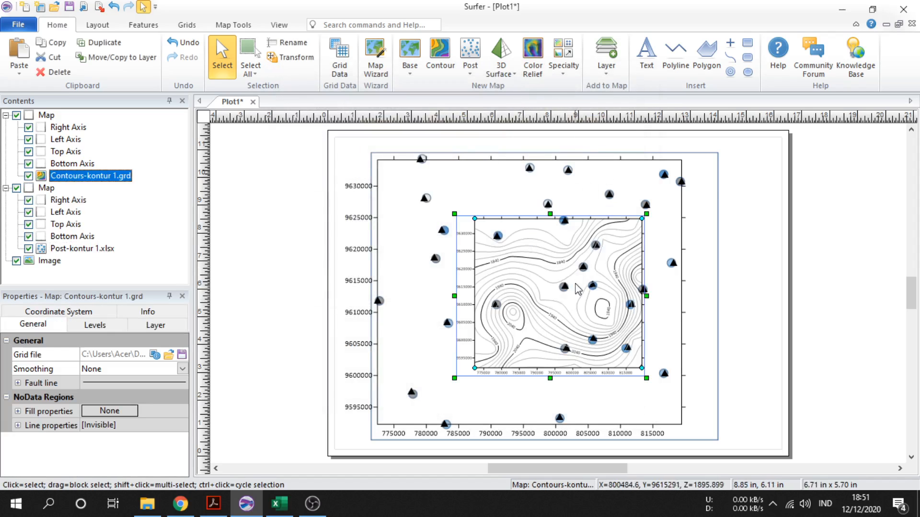
Move the contour map to the plot's upper-left corner and enlarge it to cover the image
{"action": "left_click_drag", "start_coordinate": [531, 280], "coordinate": [467, 242]}
{"action": "left_click_drag", "start_coordinate": [477, 249], "coordinate": [452, 246]}
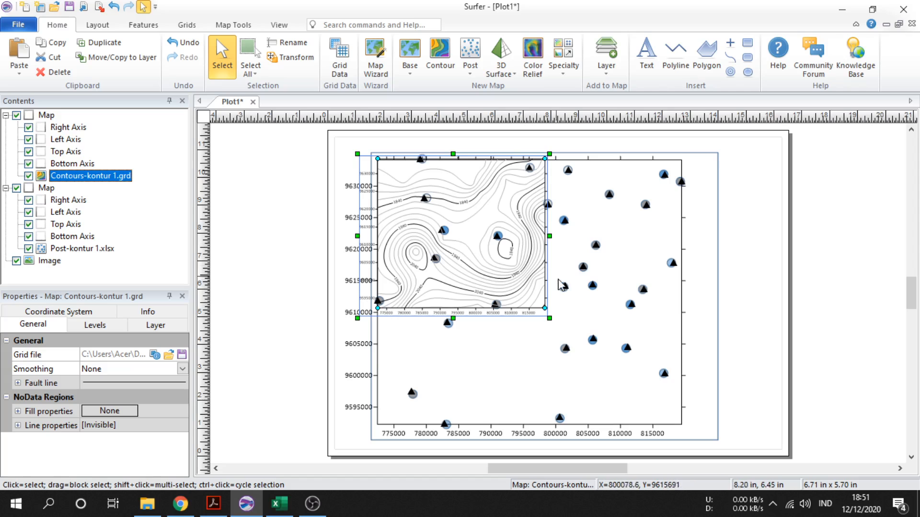
{"action": "left_click_drag", "start_coordinate": [550, 321], "coordinate": [707, 448]}
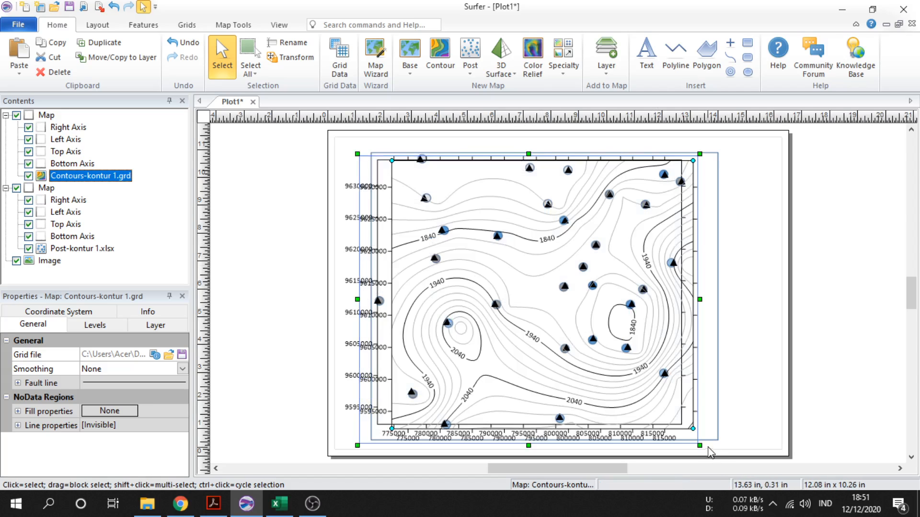
{"action": "left_click_drag", "start_coordinate": [632, 408], "coordinate": [608, 380]}
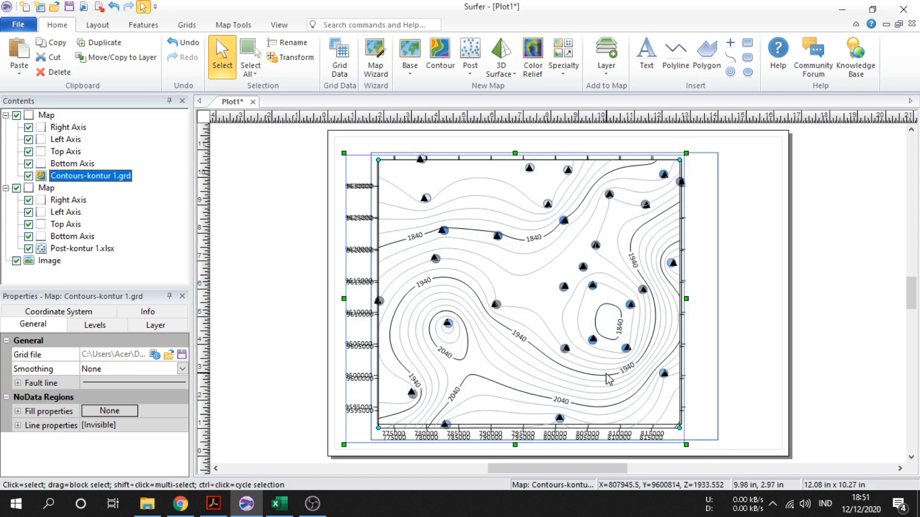
Nudge the contour map and adjust its height so its axes match the post map's
{"action": "key", "text": "Left"}
{"action": "key", "text": "Up"}
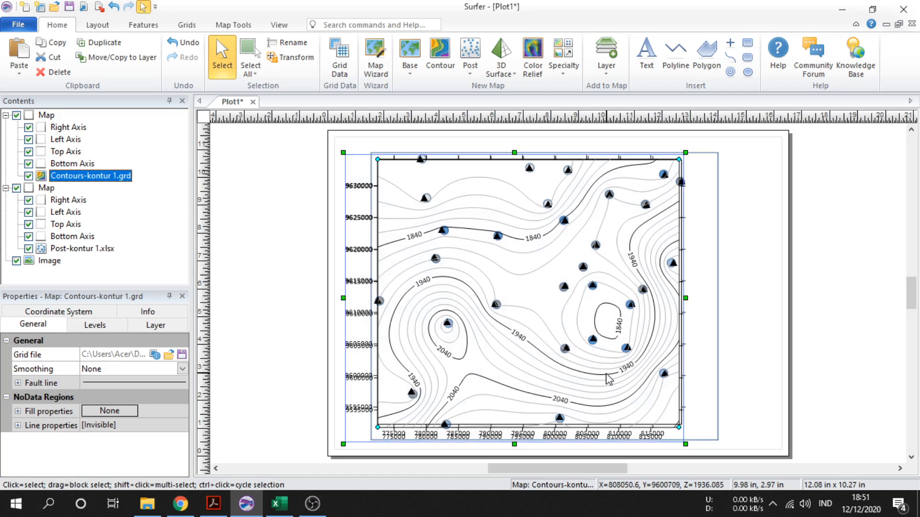
{"action": "key", "text": "Down"}
{"action": "key", "text": "Left"}
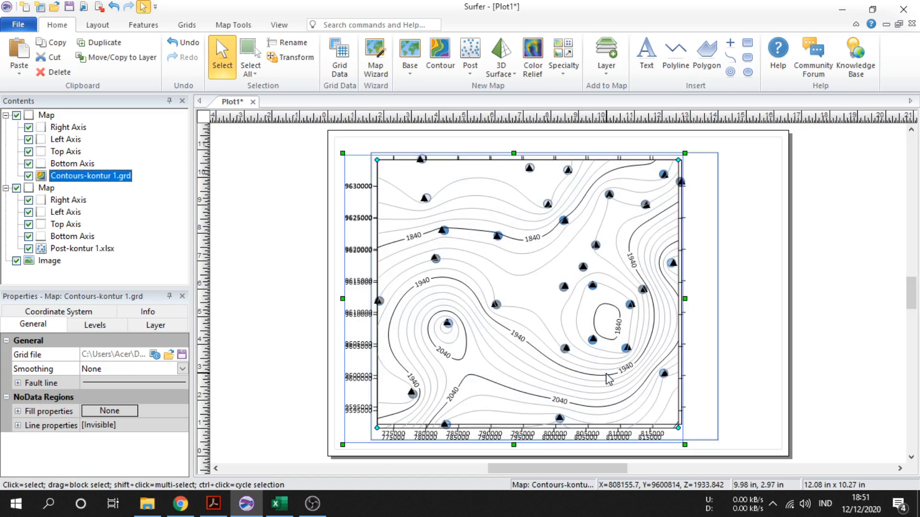
{"action": "left_click", "coordinate": [519, 444]}
{"action": "left_click", "coordinate": [418, 382]}
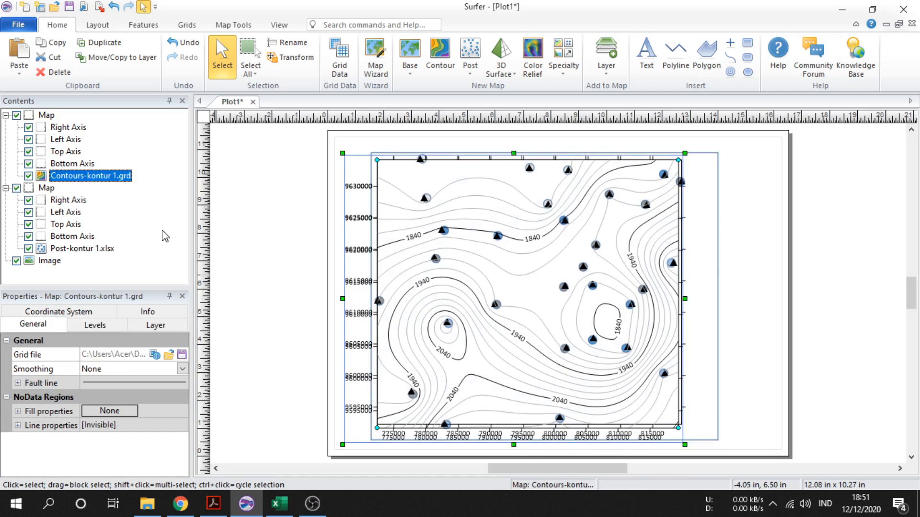
{"action": "left_click_drag", "start_coordinate": [513, 446], "coordinate": [513, 440]}
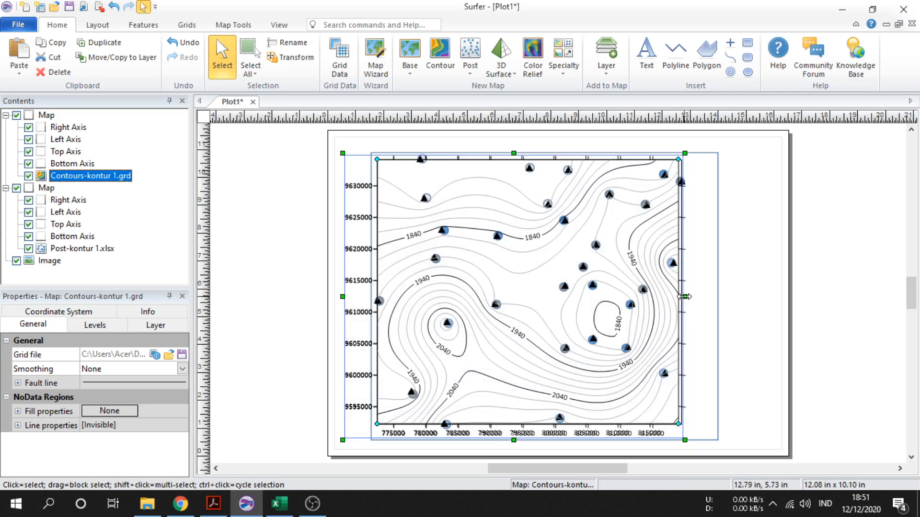
Widen the contour map slightly so its right edge lines up with the post map's frame
{"action": "left_click_drag", "start_coordinate": [685, 296], "coordinate": [690, 298]}
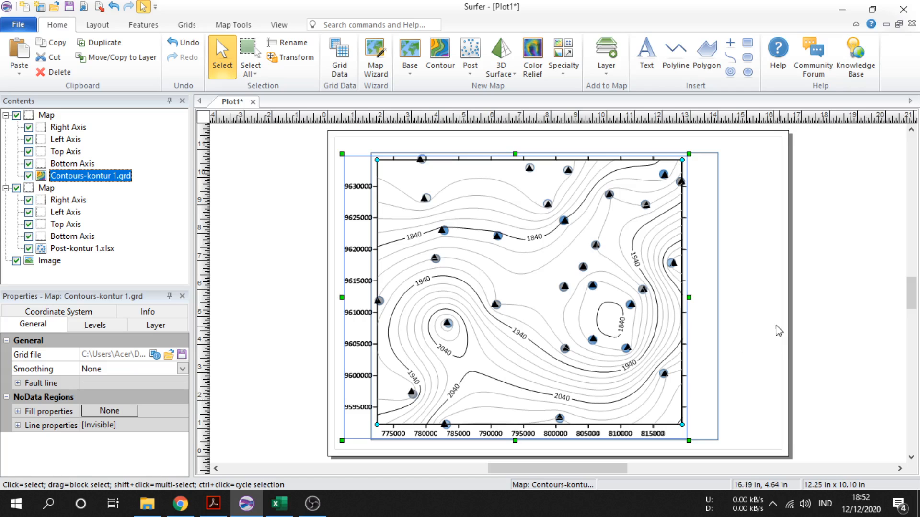
{"action": "left_click", "coordinate": [750, 353]}
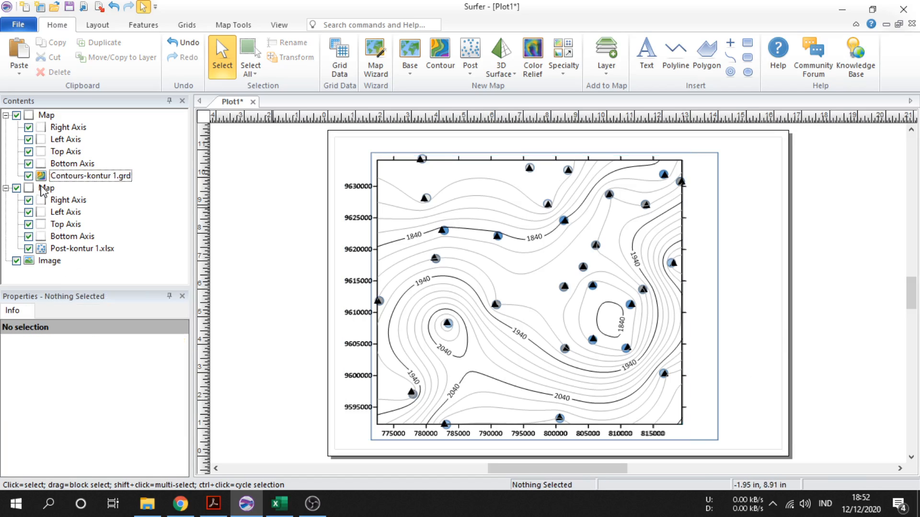
Hide all axes of both maps and the post layer
{"action": "left_click", "coordinate": [29, 127]}
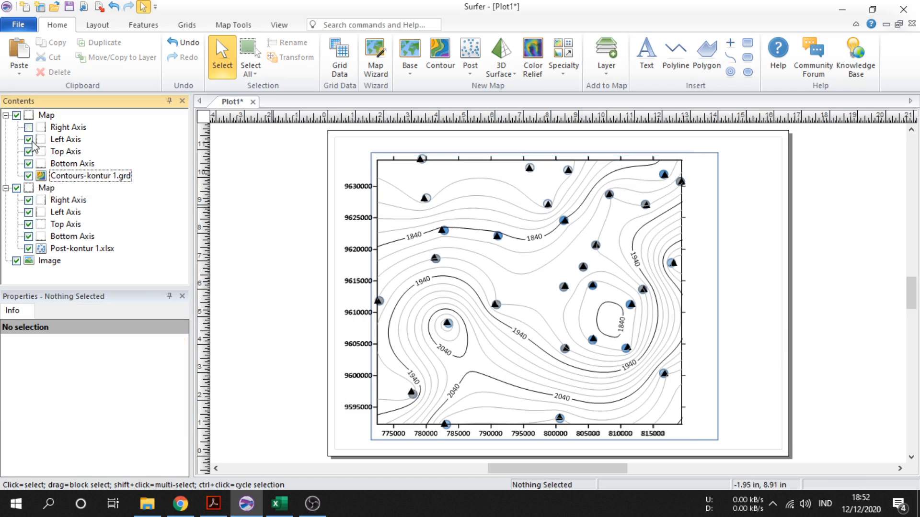
{"action": "left_click", "coordinate": [28, 139]}
{"action": "left_click", "coordinate": [28, 152]}
{"action": "left_click", "coordinate": [29, 163]}
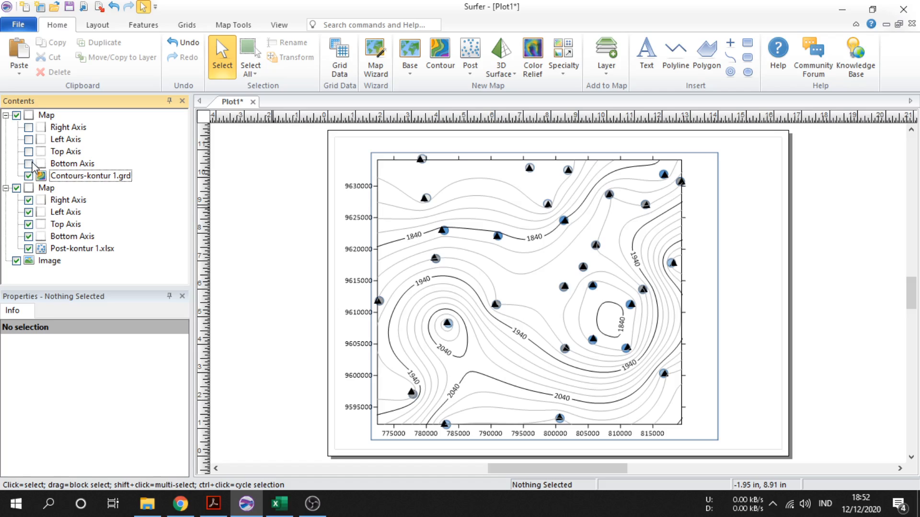
{"action": "left_click", "coordinate": [28, 200]}
{"action": "left_click", "coordinate": [28, 212]}
{"action": "left_click", "coordinate": [28, 224]}
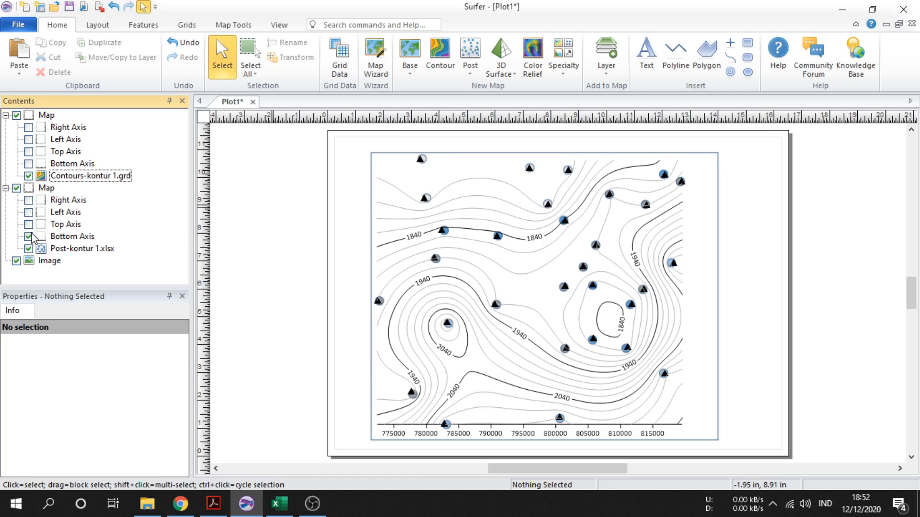
{"action": "left_click", "coordinate": [28, 236]}
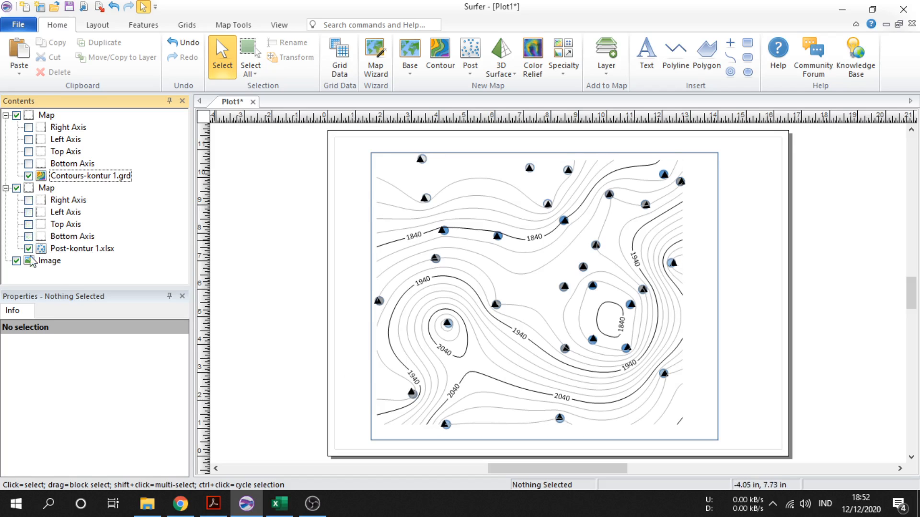
{"action": "left_click", "coordinate": [29, 249]}
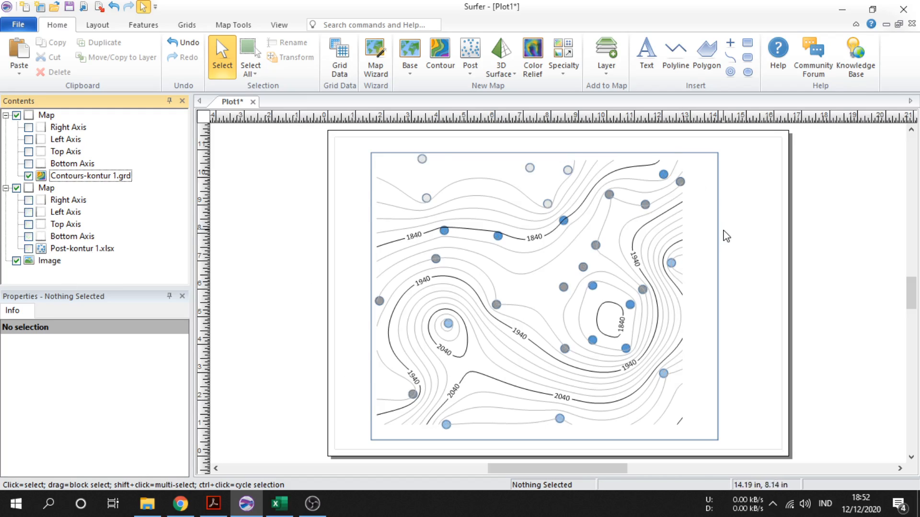
Set the contour map's contour interval to 50
{"action": "left_click", "coordinate": [561, 267]}
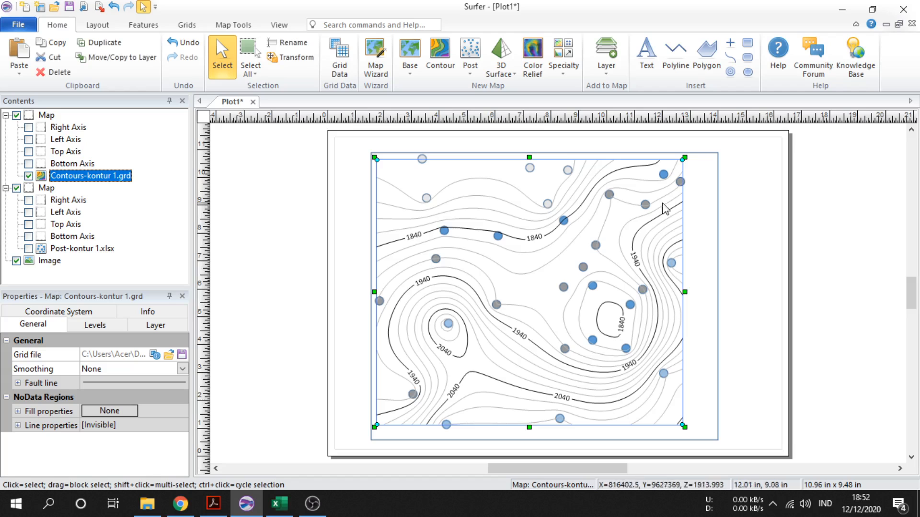
{"action": "left_click", "coordinate": [95, 326]}
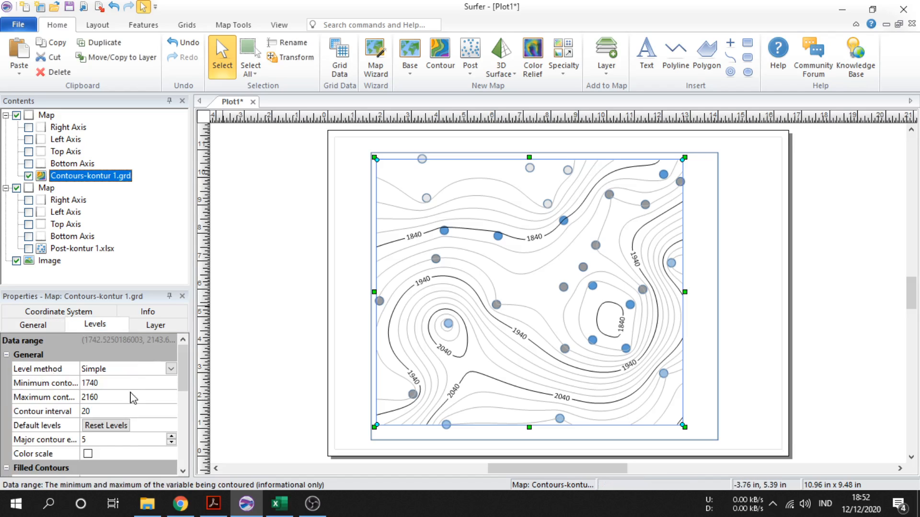
{"action": "scroll", "coordinate": [133, 397], "scroll_direction": "down", "scroll_amount": 1}
{"action": "scroll", "coordinate": [122, 410], "scroll_direction": "up", "scroll_amount": 1}
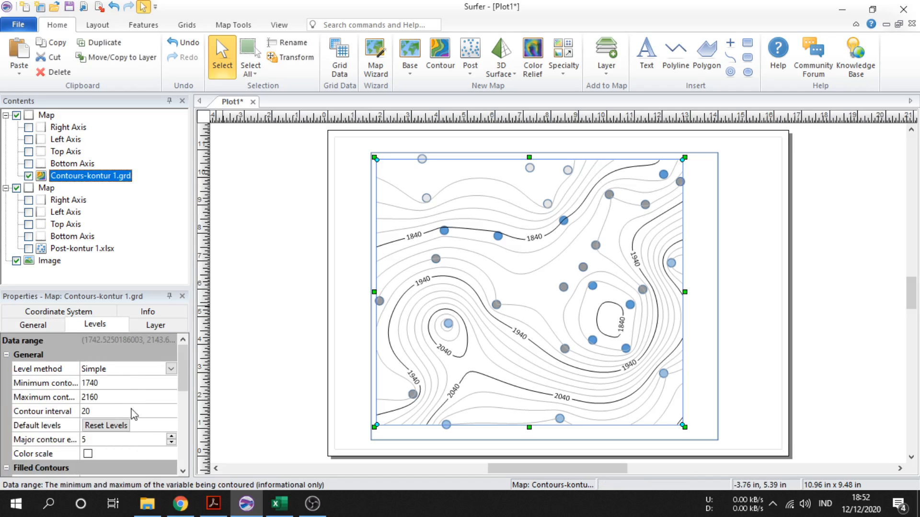
{"action": "left_click", "coordinate": [96, 411]}
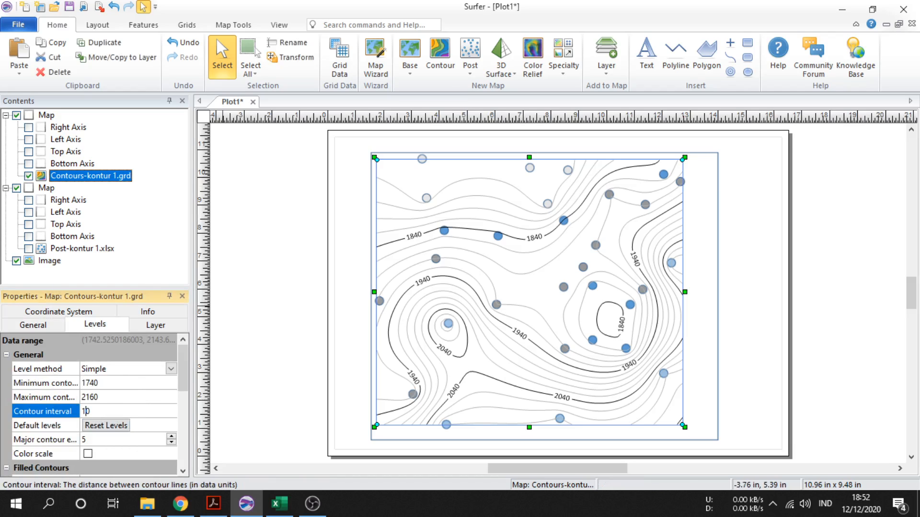
{"action": "key", "text": "Return"}
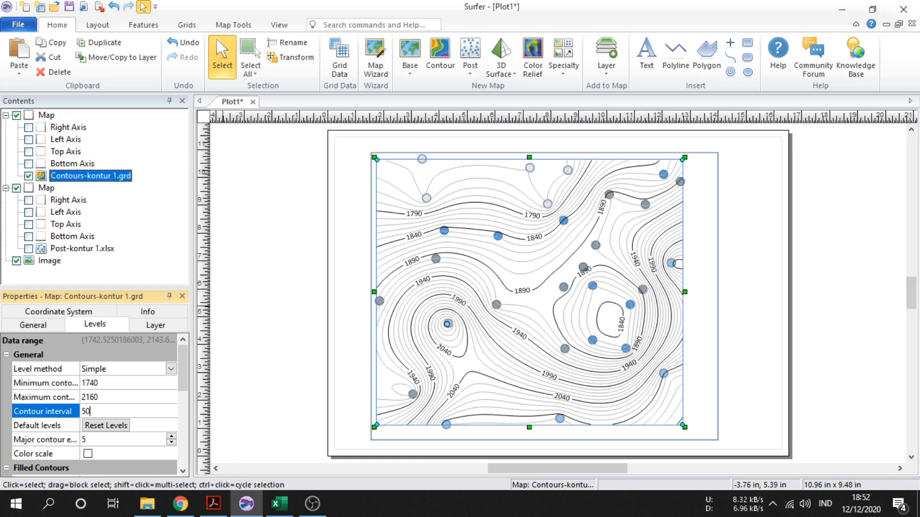
{"action": "key", "text": "Return"}
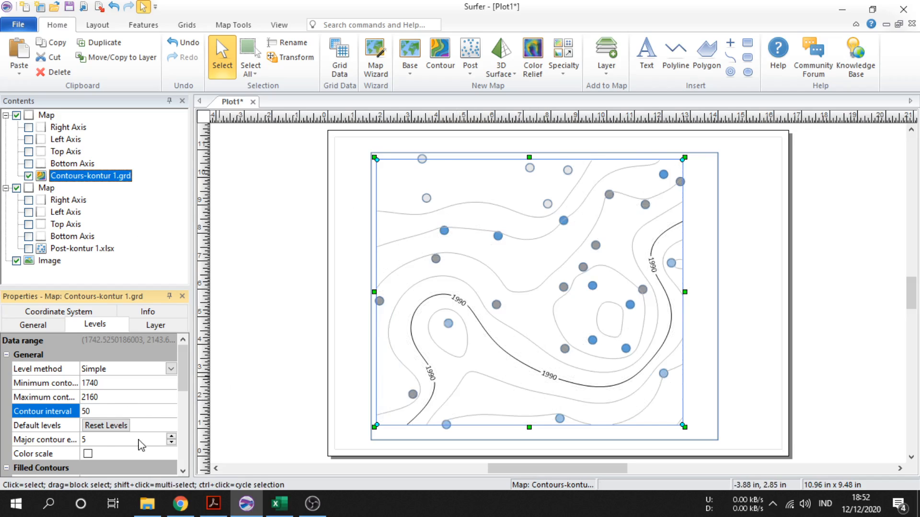
Set the contour map to label every contour line as a major contour (every 1)
{"action": "left_click", "coordinate": [172, 442]}
{"action": "left_click", "coordinate": [172, 443]}
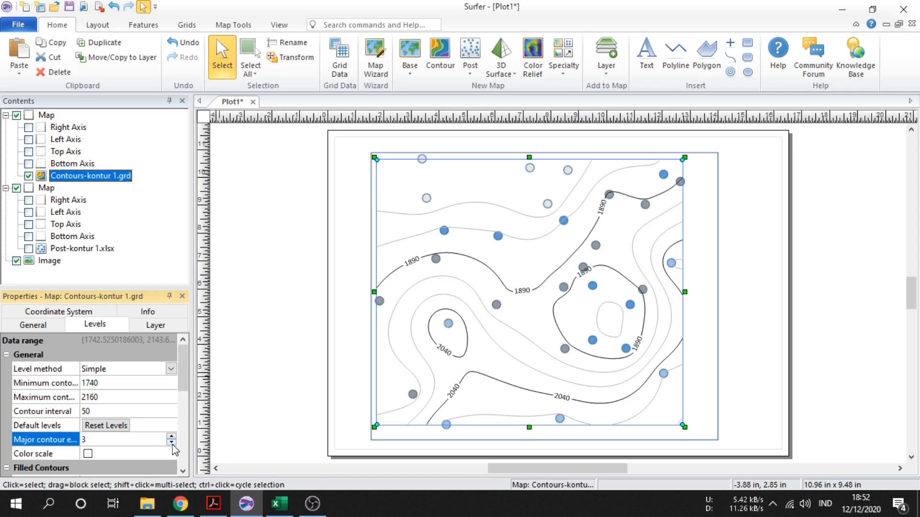
{"action": "left_click", "coordinate": [171, 443]}
{"action": "left_click", "coordinate": [172, 443]}
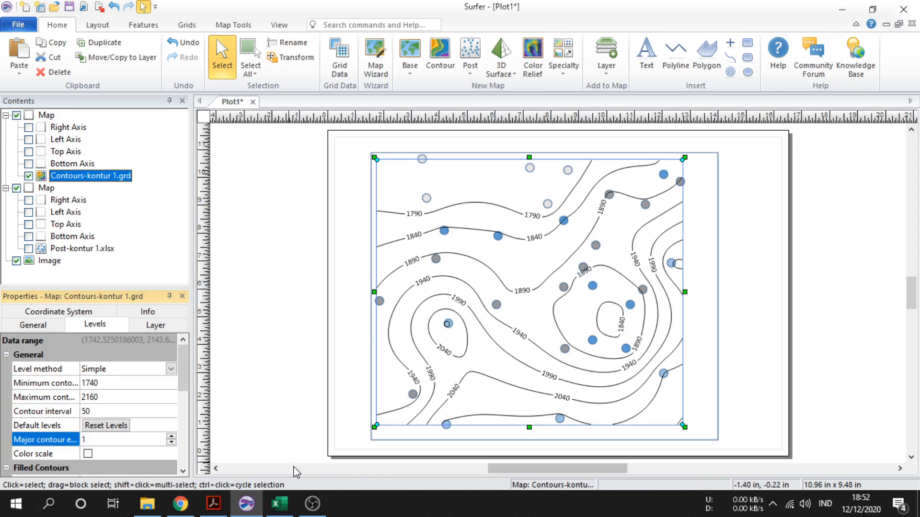
{"action": "left_click", "coordinate": [71, 440]}
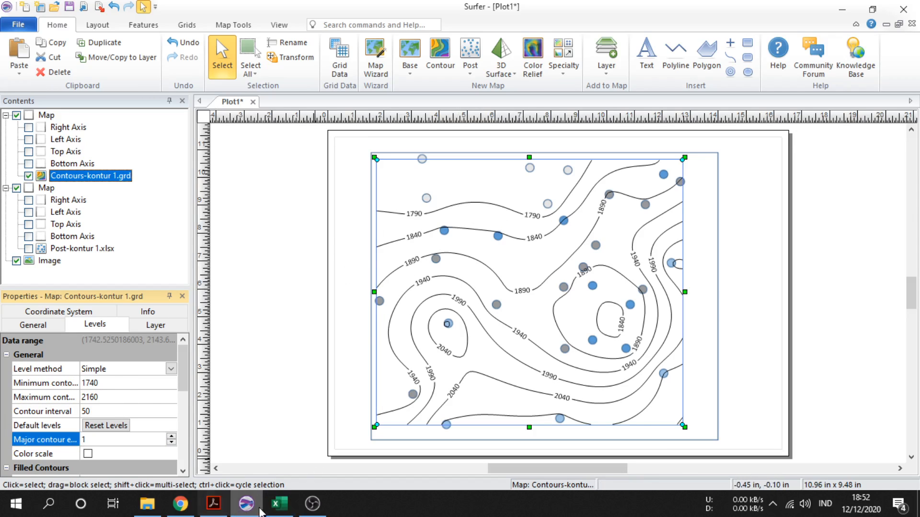
Check the z values in the kontur 1.xlsx spreadsheet and set the minimum contour level to 1750
{"action": "left_click", "coordinate": [279, 503]}
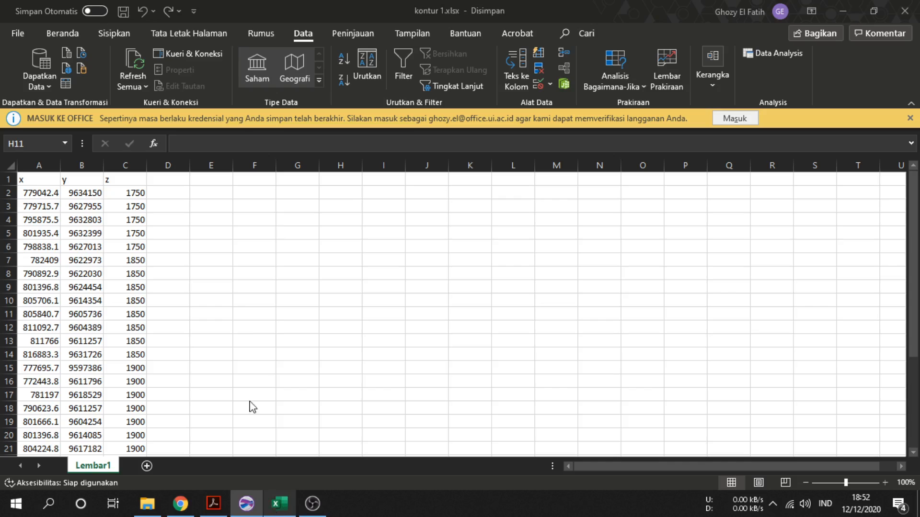
{"action": "left_click", "coordinate": [246, 503]}
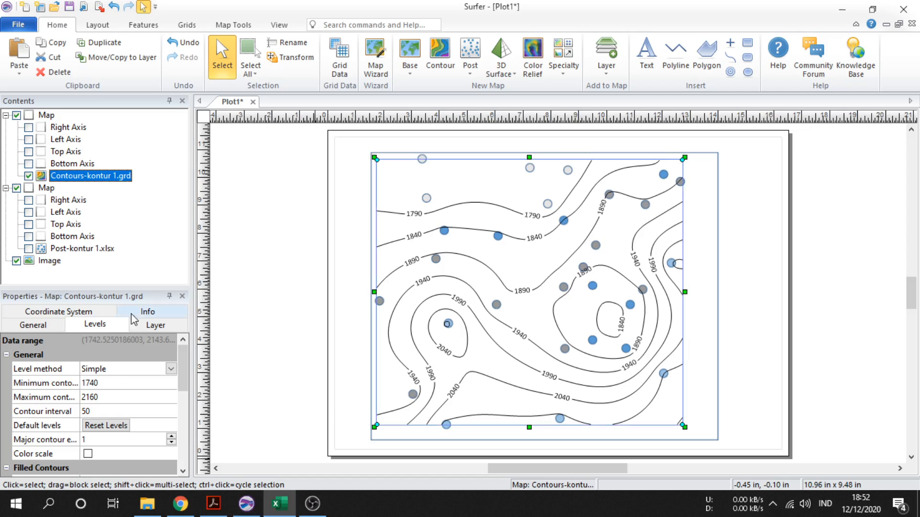
{"action": "left_click", "coordinate": [112, 384]}
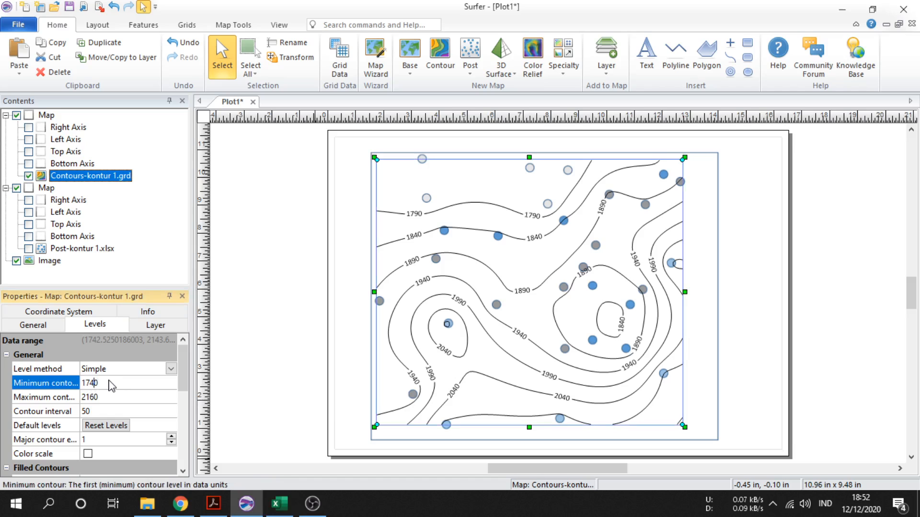
{"action": "key", "text": "Return"}
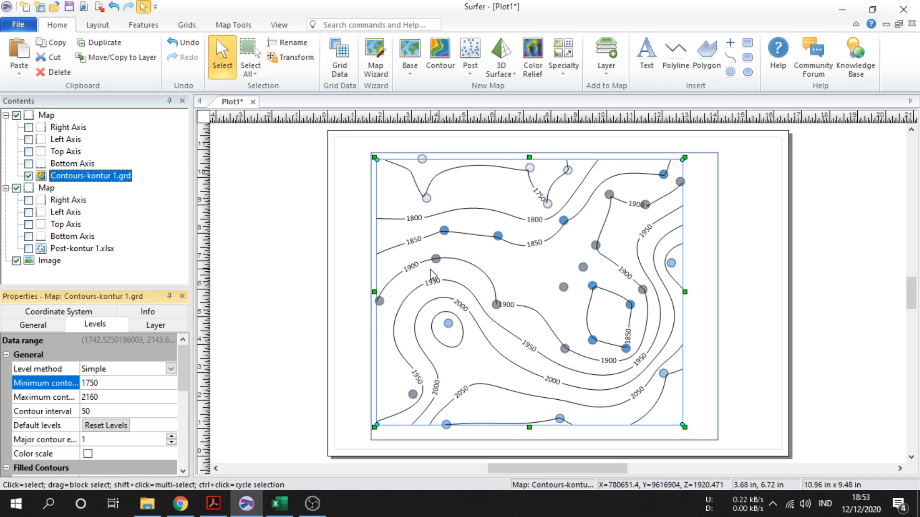
Review the spreadsheet's highest z values and set the maximum contour level to 2100
{"action": "left_click", "coordinate": [97, 397]}
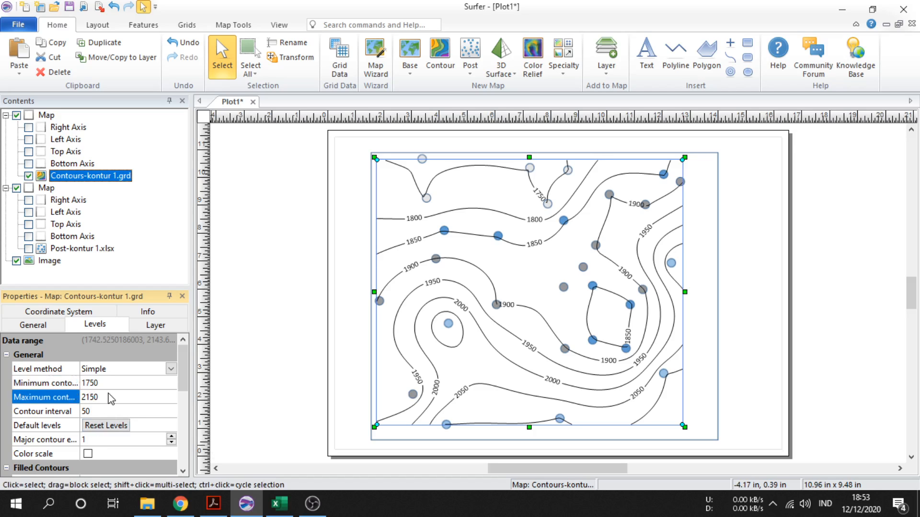
{"action": "left_click", "coordinate": [279, 504]}
{"action": "scroll", "coordinate": [217, 379], "scroll_direction": "down", "scroll_amount": 6}
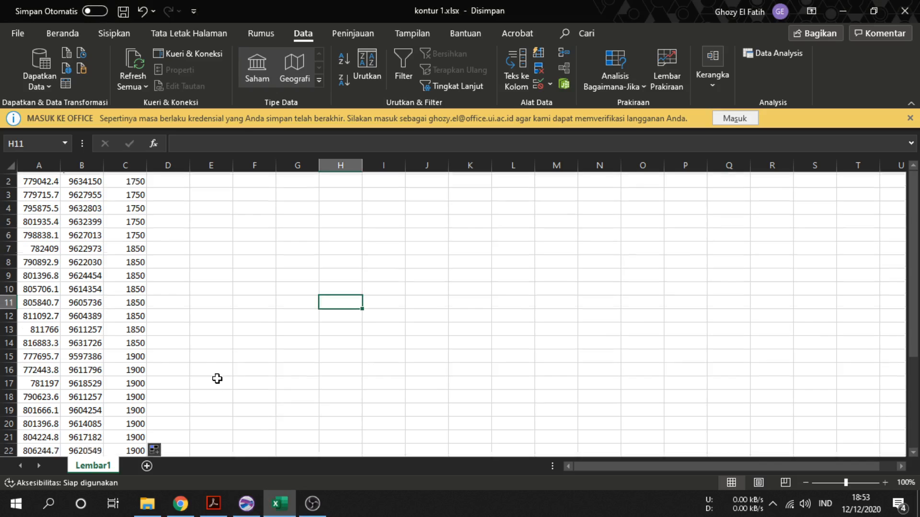
{"action": "left_click", "coordinate": [246, 504]}
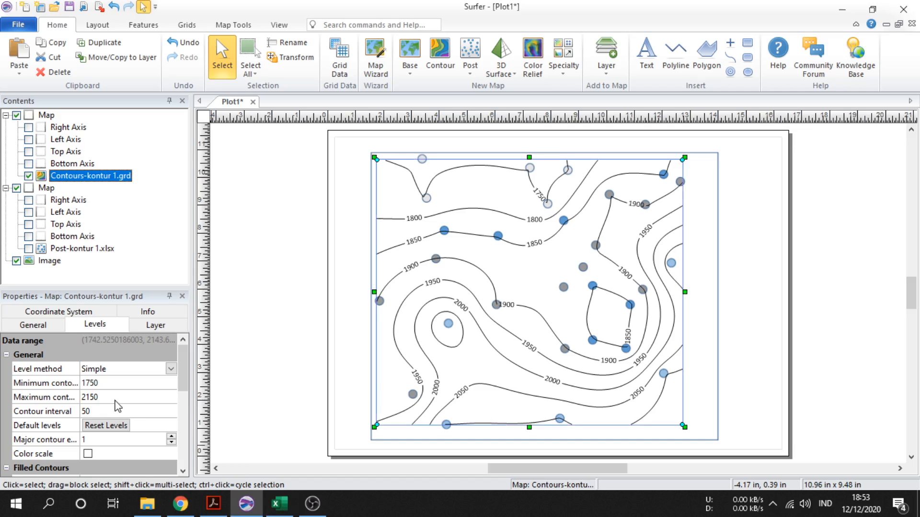
{"action": "left_click", "coordinate": [95, 397]}
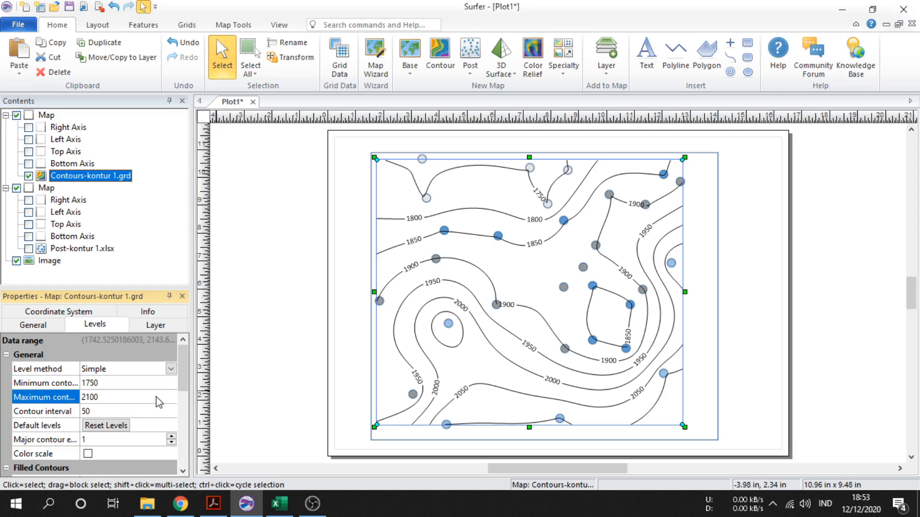
{"action": "left_click", "coordinate": [764, 322]}
{"action": "left_click", "coordinate": [527, 348]}
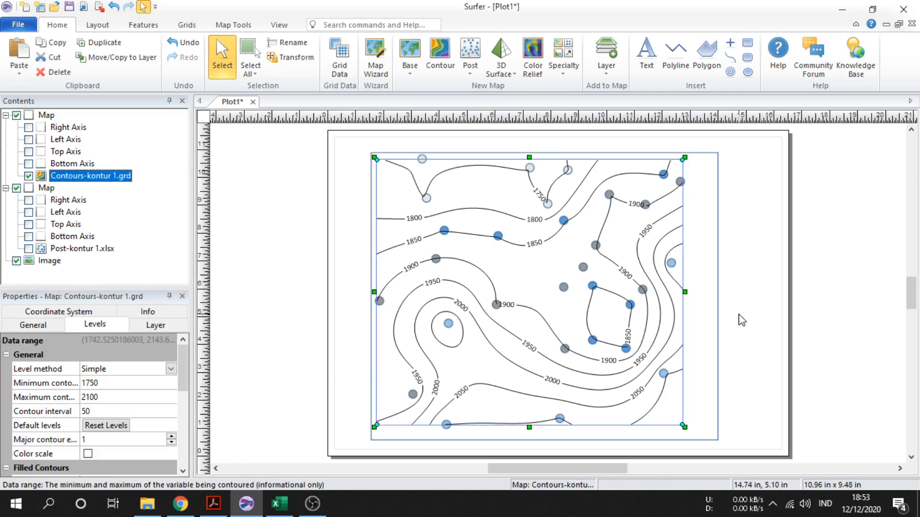
{"action": "left_click", "coordinate": [742, 320]}
{"action": "left_click", "coordinate": [405, 357]}
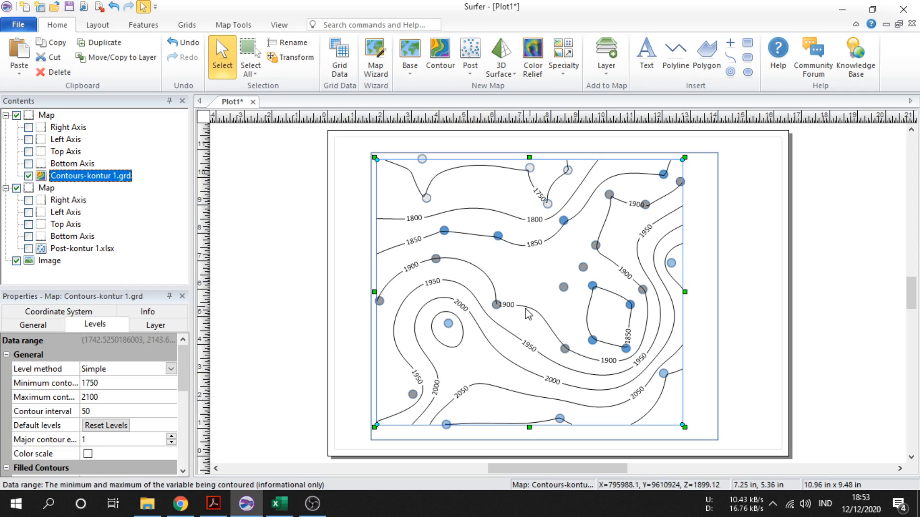
Show the post layer and label its points with Column C: z, positioned below each symbol
{"action": "left_click", "coordinate": [29, 249]}
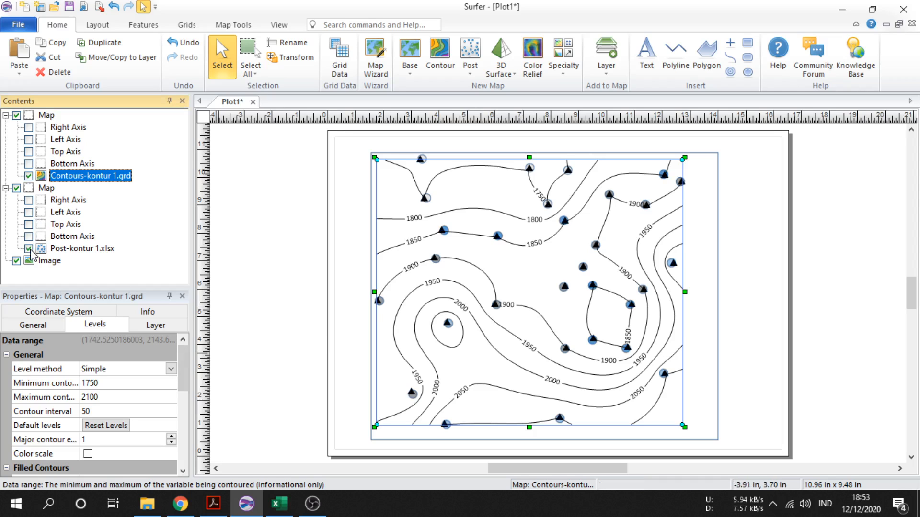
{"action": "left_click", "coordinate": [78, 250]}
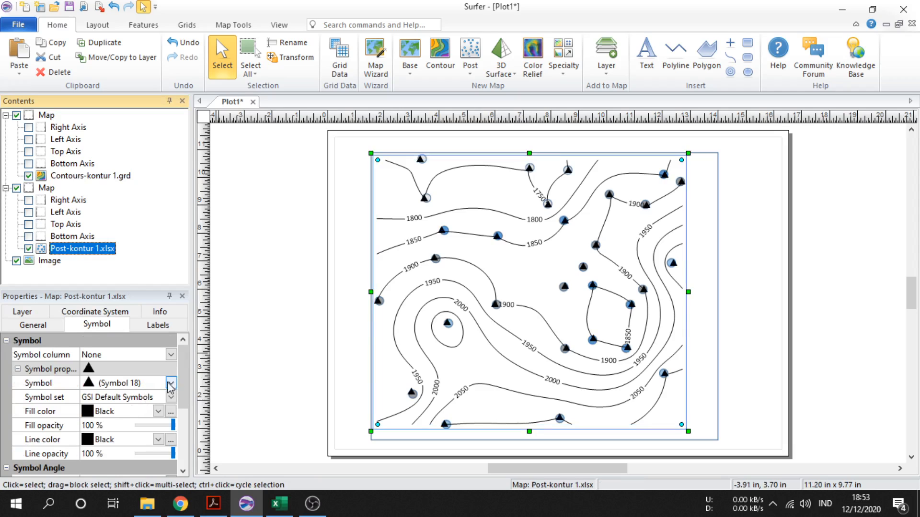
{"action": "scroll", "coordinate": [136, 419], "scroll_direction": "down", "scroll_amount": 2}
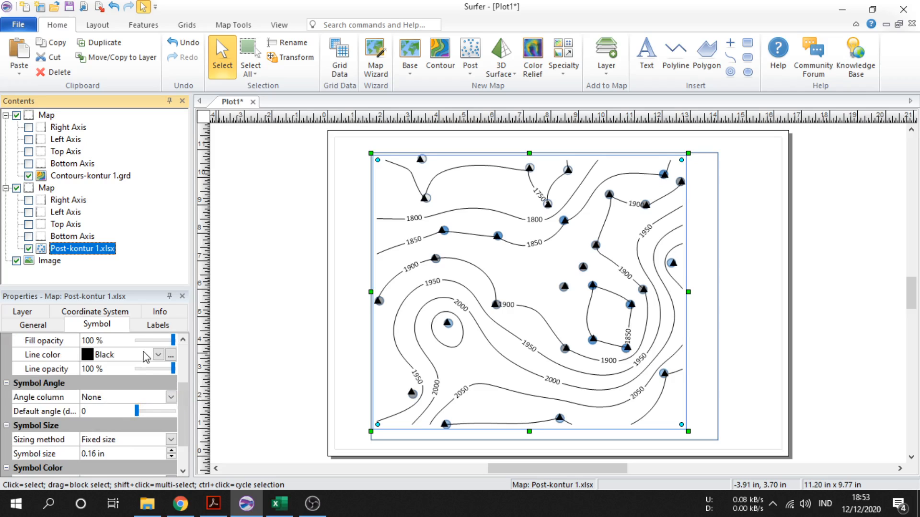
{"action": "left_click", "coordinate": [150, 326]}
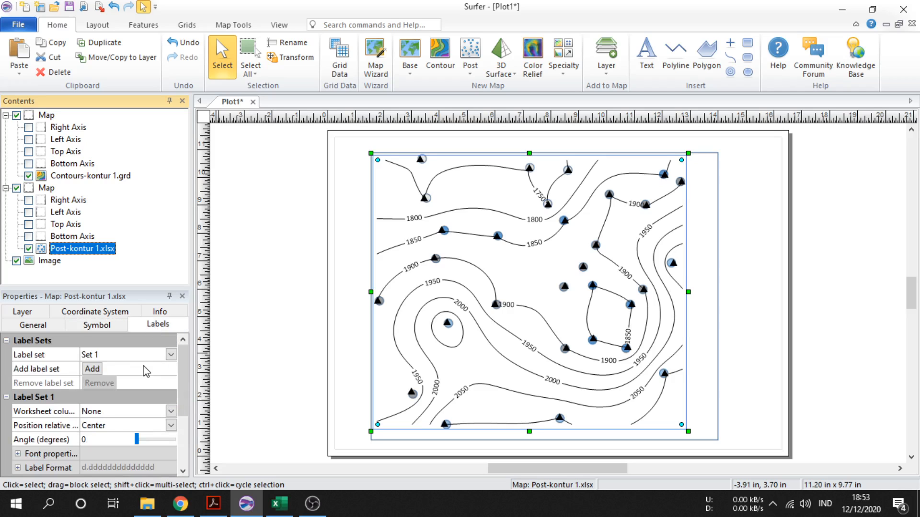
{"action": "left_click", "coordinate": [171, 411]}
{"action": "left_click", "coordinate": [139, 448]}
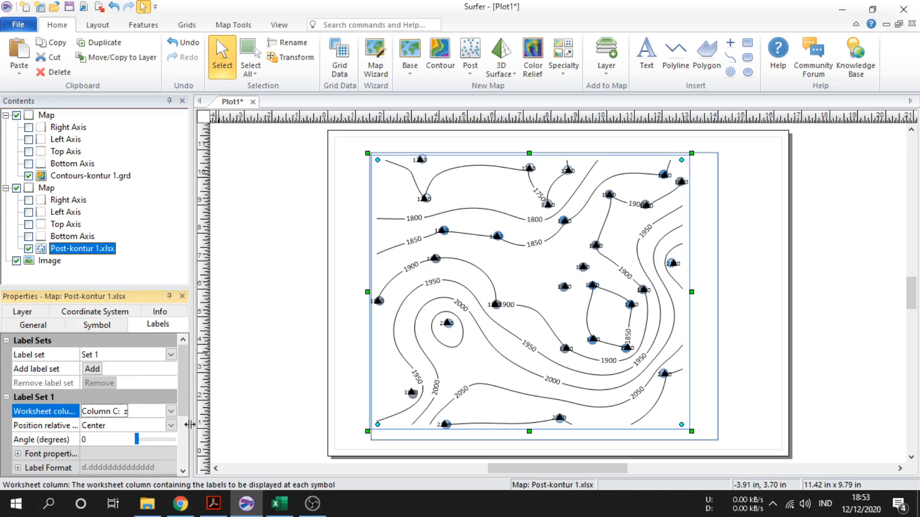
{"action": "left_click", "coordinate": [172, 426]}
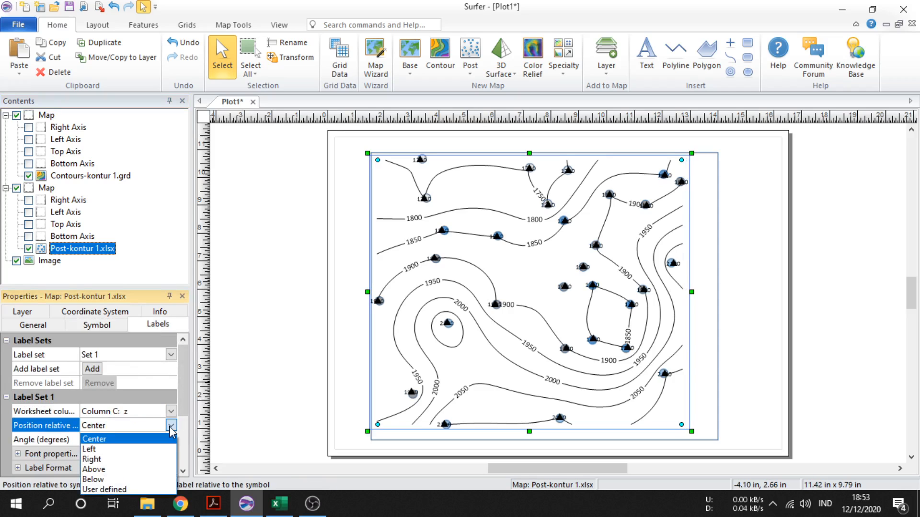
{"action": "left_click", "coordinate": [139, 479]}
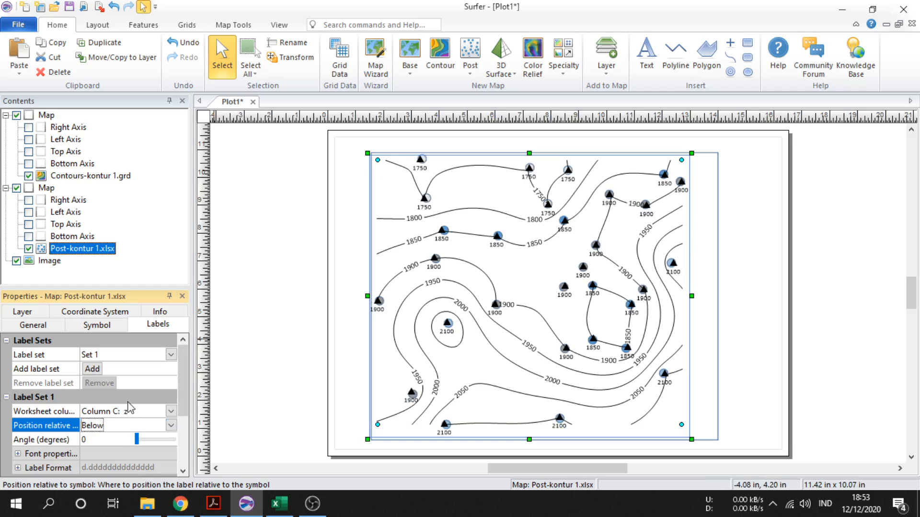
Change the post map's symbol to the thin plus sign (Symbol 0)
{"action": "left_click", "coordinate": [96, 325]}
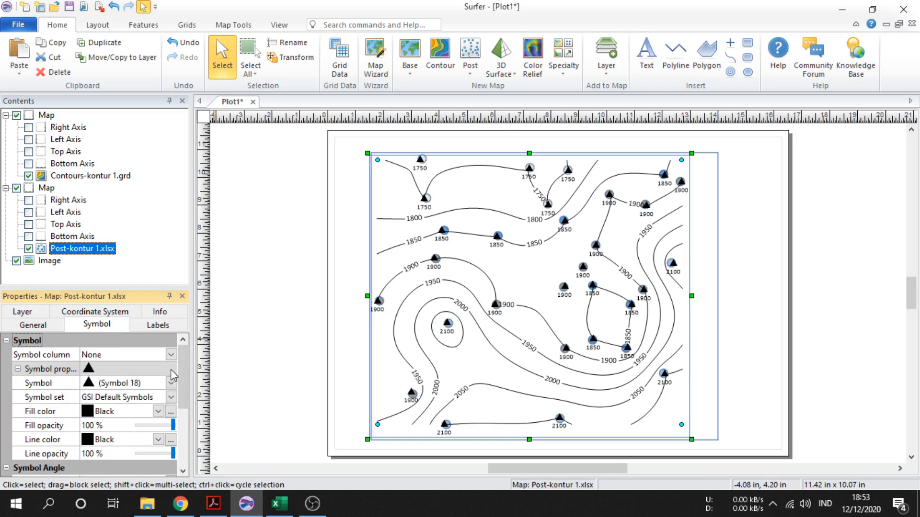
{"action": "double_click", "coordinate": [89, 370]}
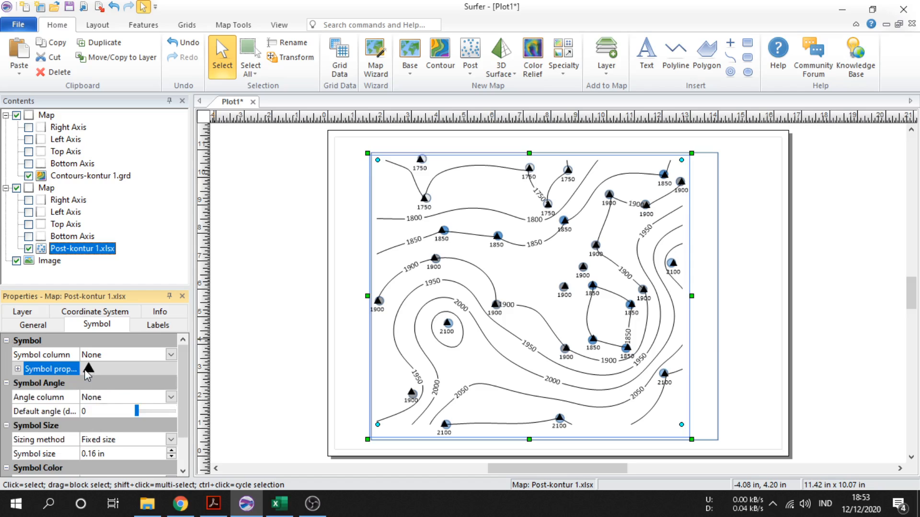
{"action": "double_click", "coordinate": [87, 373]}
{"action": "left_click", "coordinate": [93, 388]}
{"action": "left_click", "coordinate": [155, 389]}
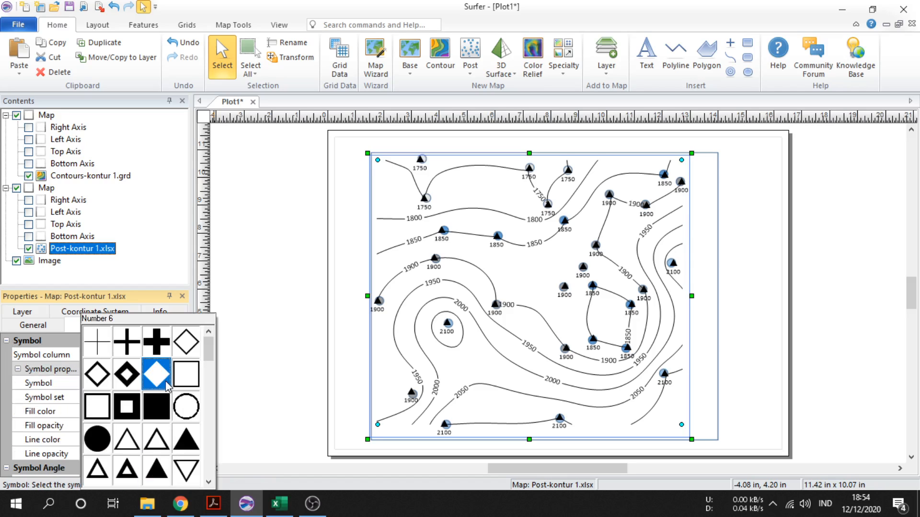
{"action": "left_click", "coordinate": [118, 349]}
{"action": "scroll", "coordinate": [139, 436], "scroll_direction": "down", "scroll_amount": 3}
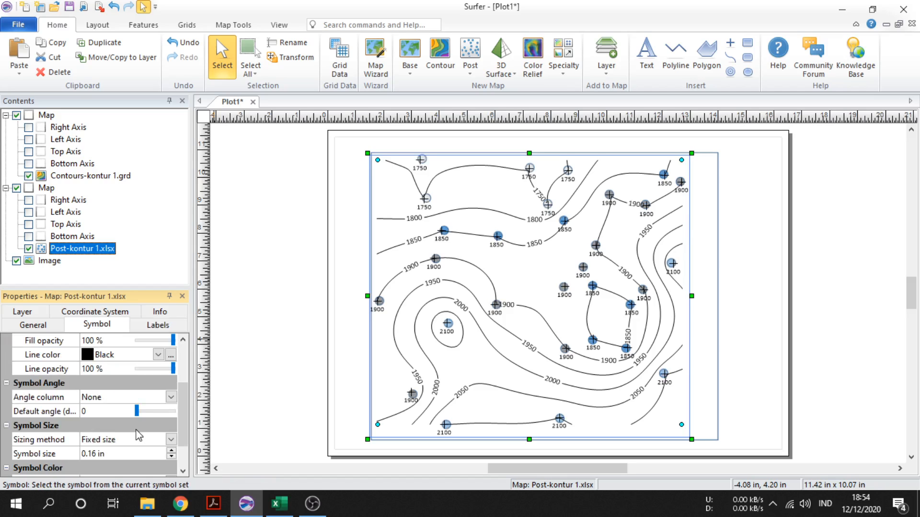
{"action": "scroll", "coordinate": [139, 436], "scroll_direction": "up", "scroll_amount": 3}
Hide the post symbols by setting both their fill opacity and line opacity to 0%
{"action": "left_click", "coordinate": [158, 369]}
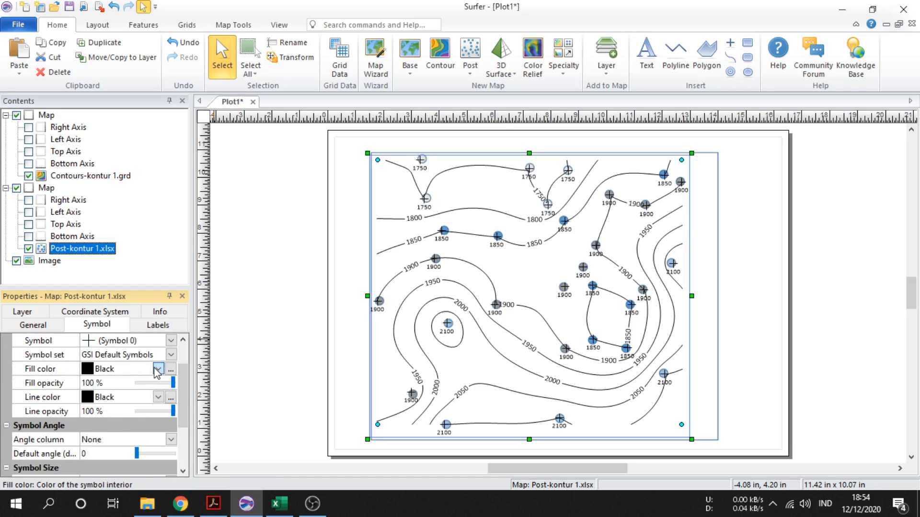
{"action": "left_click", "coordinate": [158, 370]}
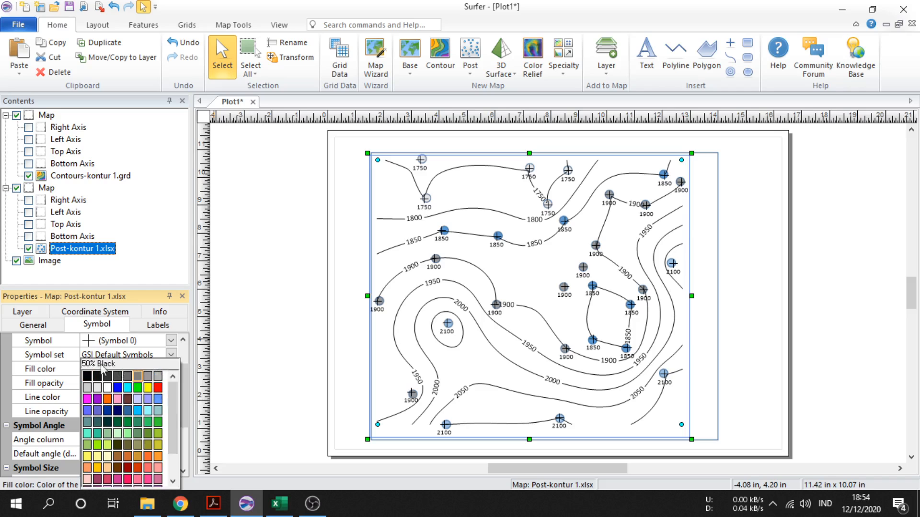
{"action": "left_click", "coordinate": [51, 391]}
{"action": "left_click", "coordinate": [144, 383]}
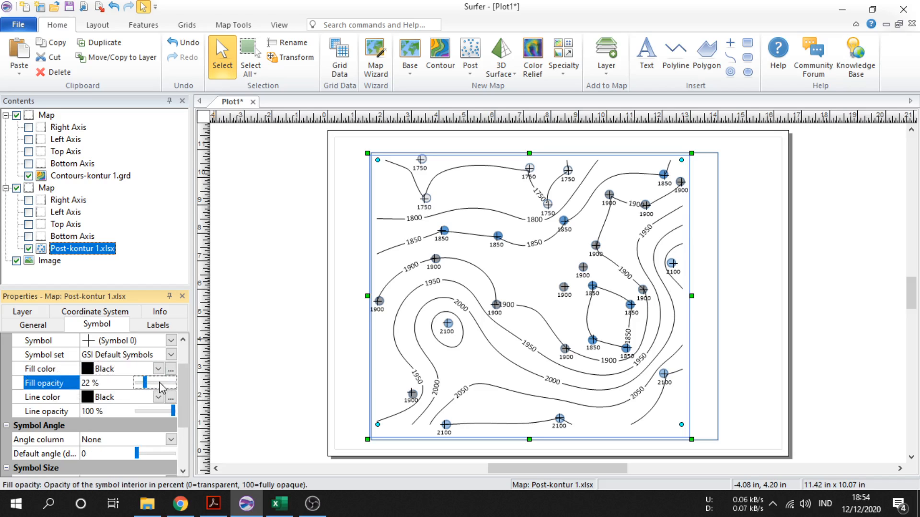
{"action": "left_click_drag", "start_coordinate": [144, 384], "coordinate": [98, 378]}
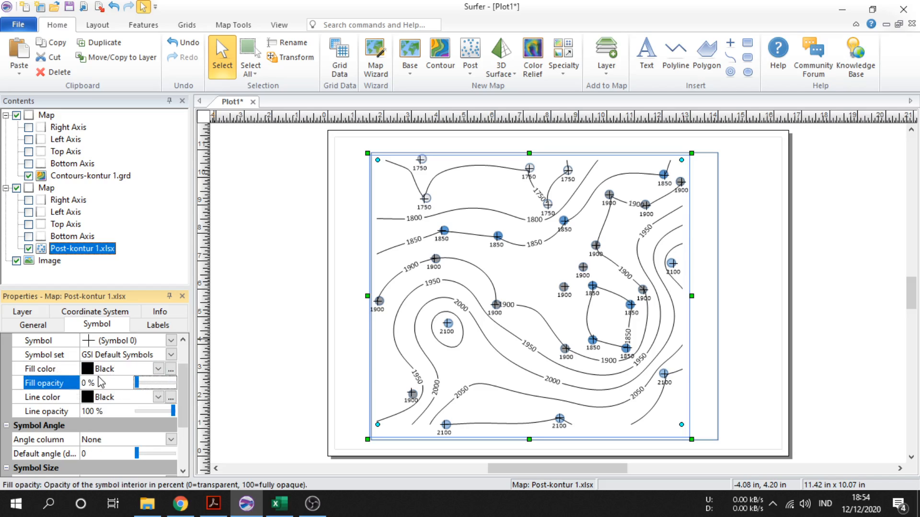
{"action": "left_click", "coordinate": [44, 413]}
{"action": "left_click_drag", "start_coordinate": [172, 413], "coordinate": [110, 415]}
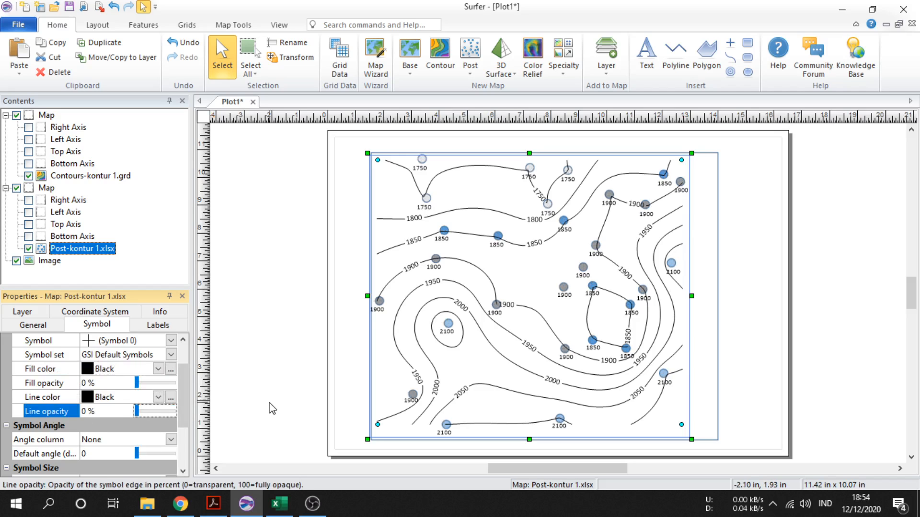
{"action": "left_click", "coordinate": [270, 405]}
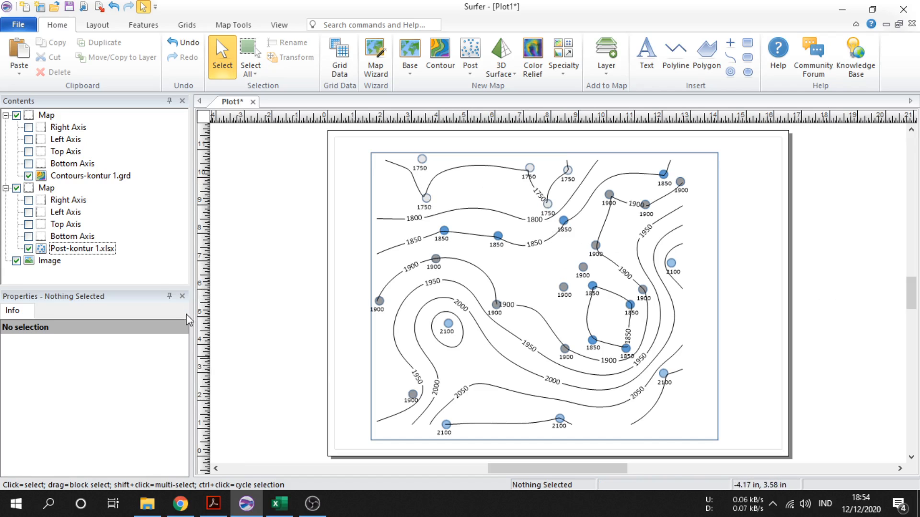
Turn on filled contours for the contour map using the Rainbow colormap
{"action": "left_click", "coordinate": [520, 289]}
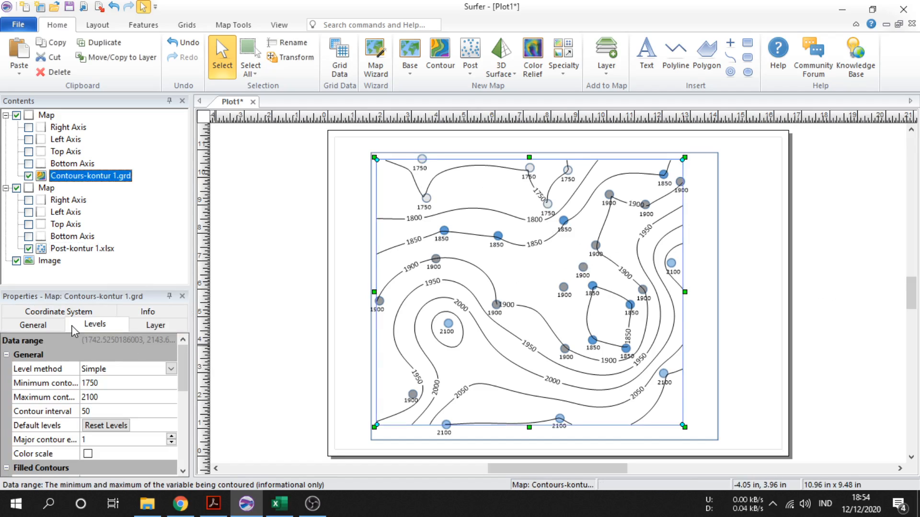
{"action": "scroll", "coordinate": [96, 374], "scroll_direction": "down", "scroll_amount": 3}
{"action": "left_click", "coordinate": [87, 355]}
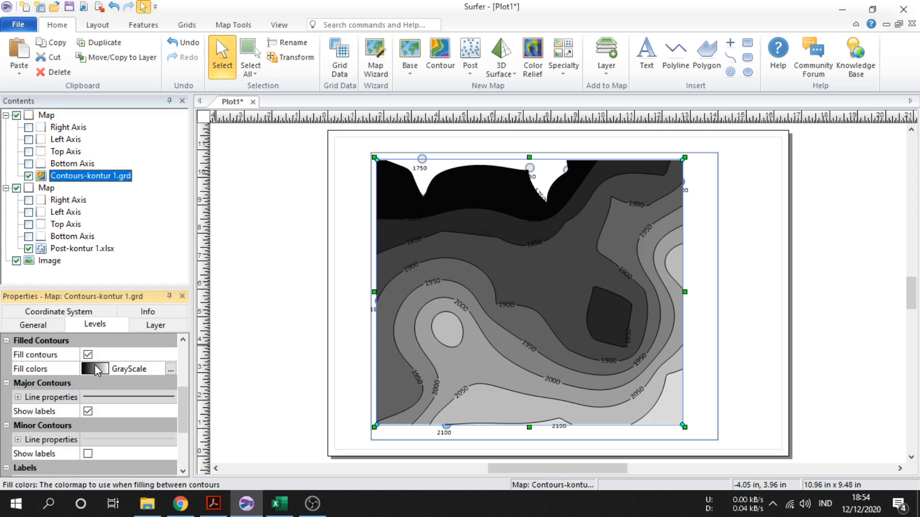
{"action": "left_click", "coordinate": [96, 369]}
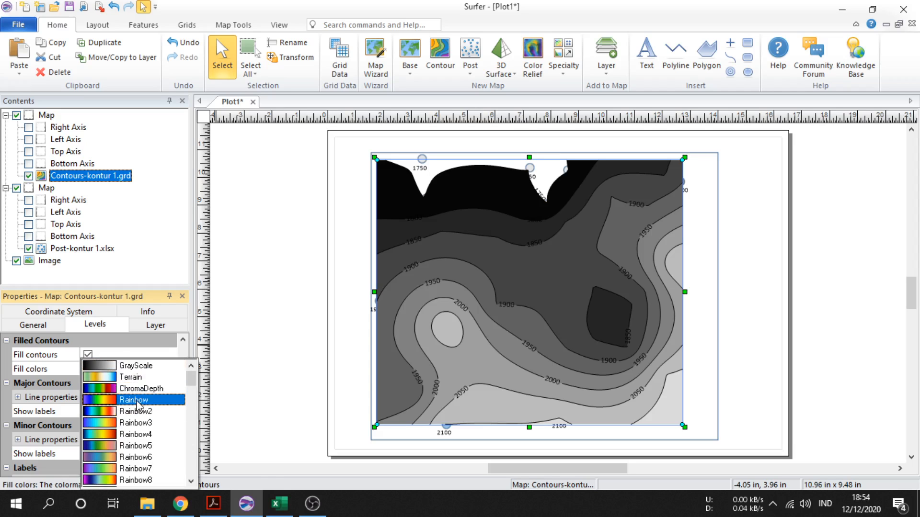
{"action": "left_click", "coordinate": [136, 400]}
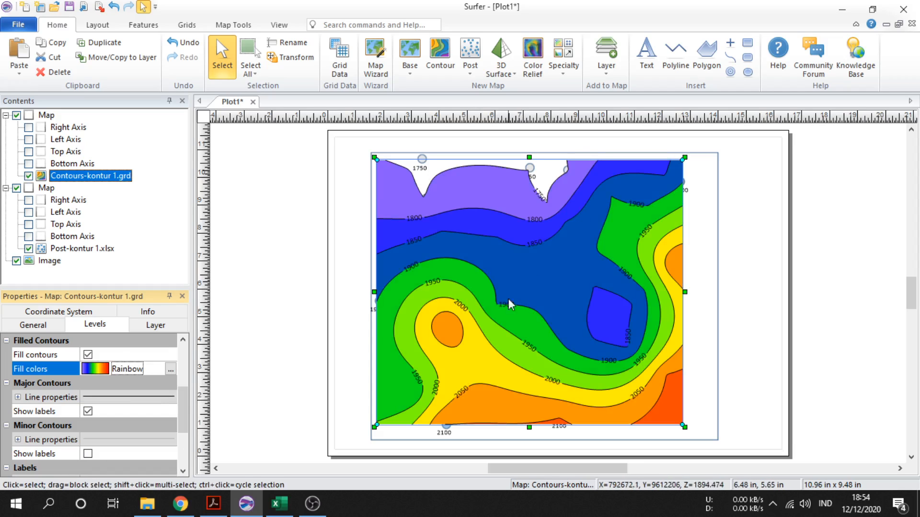
Turn the contour map's filled contours back off
{"action": "left_click", "coordinate": [88, 355]}
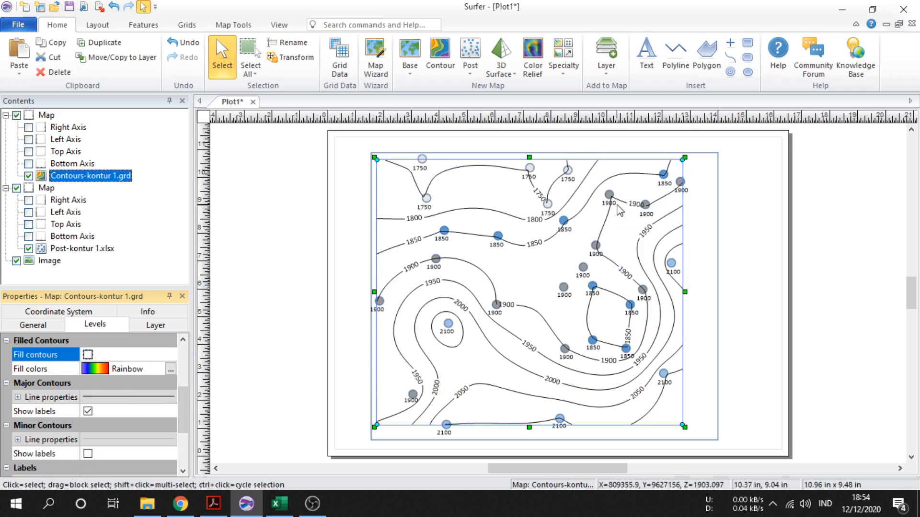
{"action": "scroll", "coordinate": [133, 416], "scroll_direction": "up", "scroll_amount": 3}
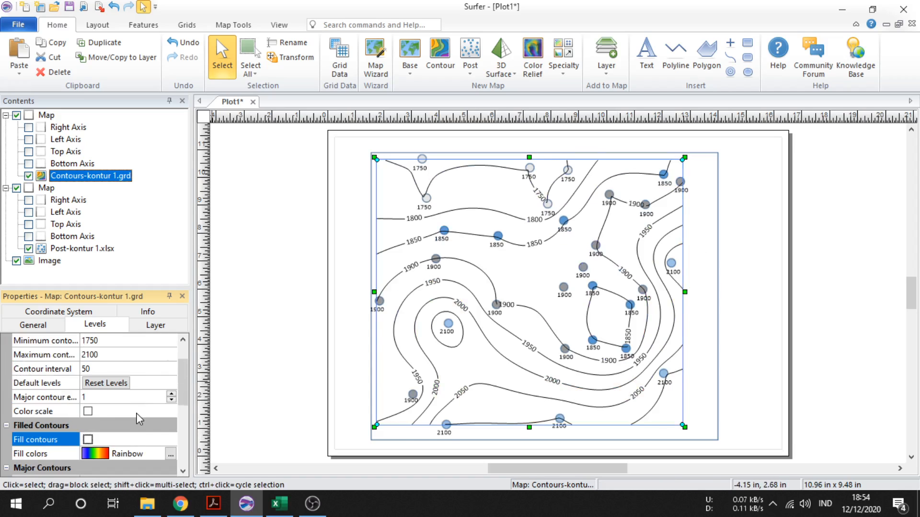
{"action": "scroll", "coordinate": [136, 413], "scroll_direction": "down", "scroll_amount": 5}
{"action": "scroll", "coordinate": [136, 413], "scroll_direction": "up", "scroll_amount": 7}
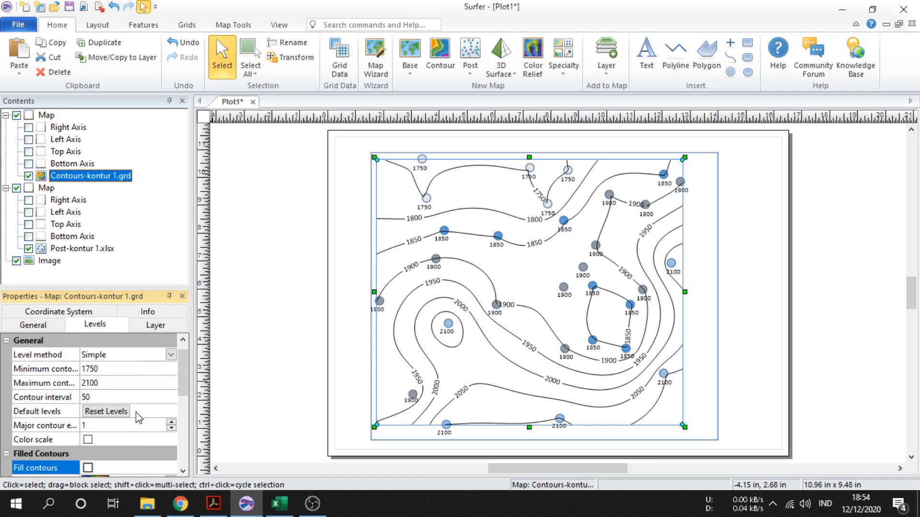
{"action": "scroll", "coordinate": [116, 431], "scroll_direction": "down", "scroll_amount": 2}
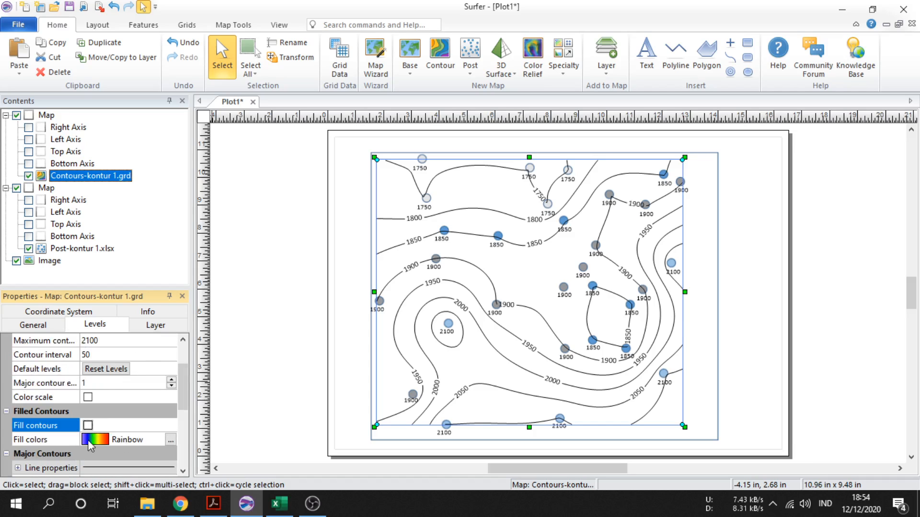
{"action": "left_click", "coordinate": [768, 296]}
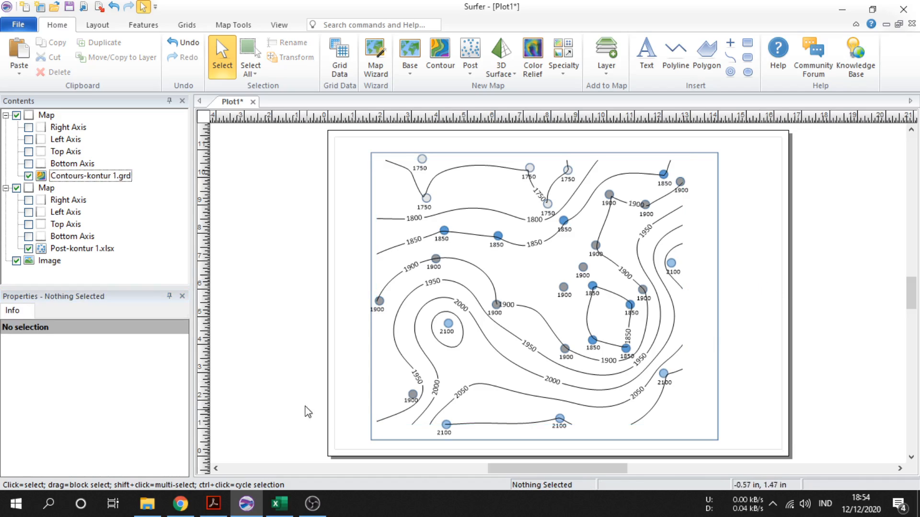